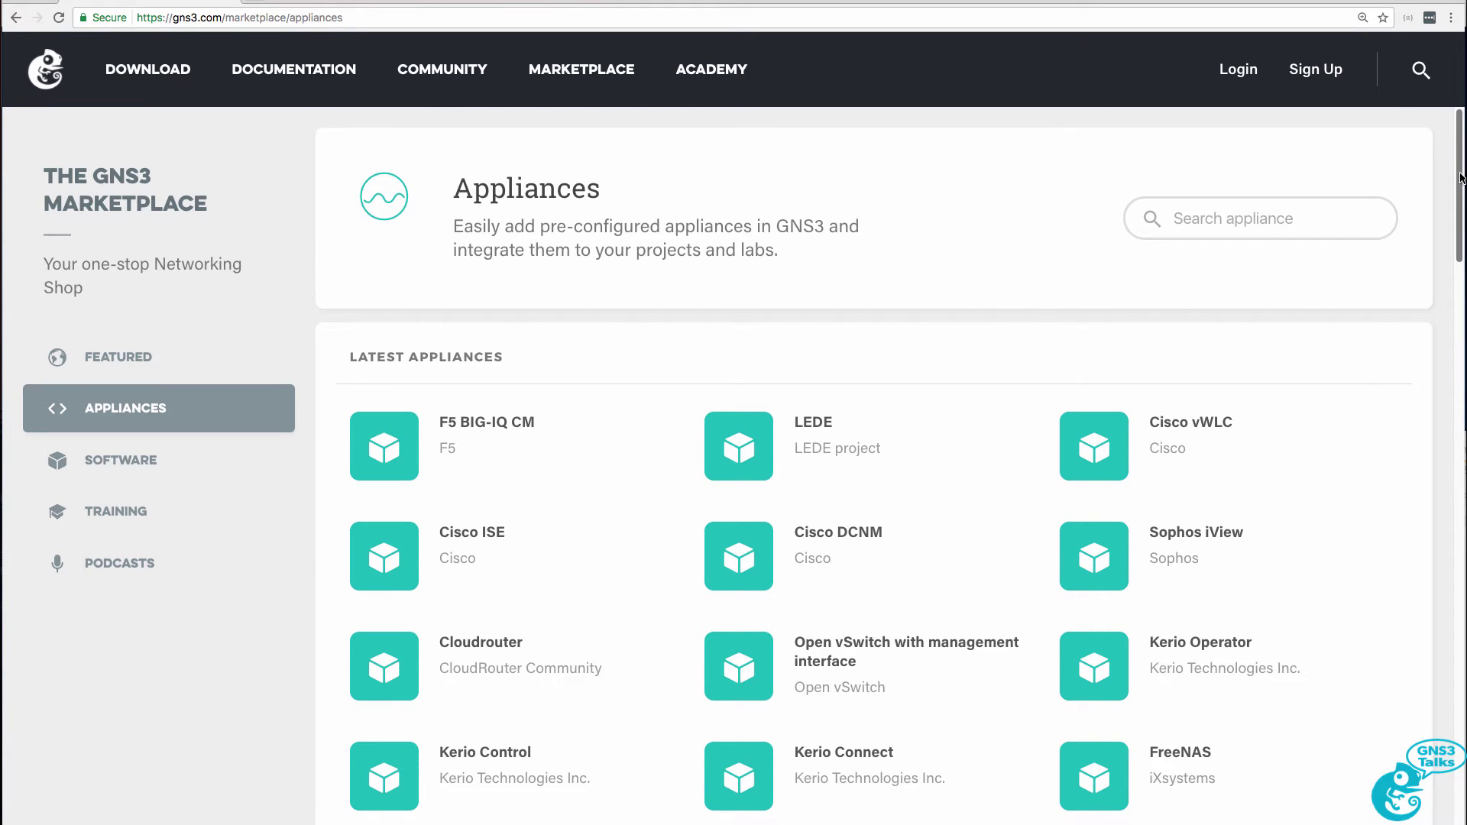
- Filter the GNS3 Marketplace appliances by 'hp' to show the HP VSR1001
{"action": "left_click_drag", "start_coordinate": [1462, 179], "coordinate": [1462, 404]}
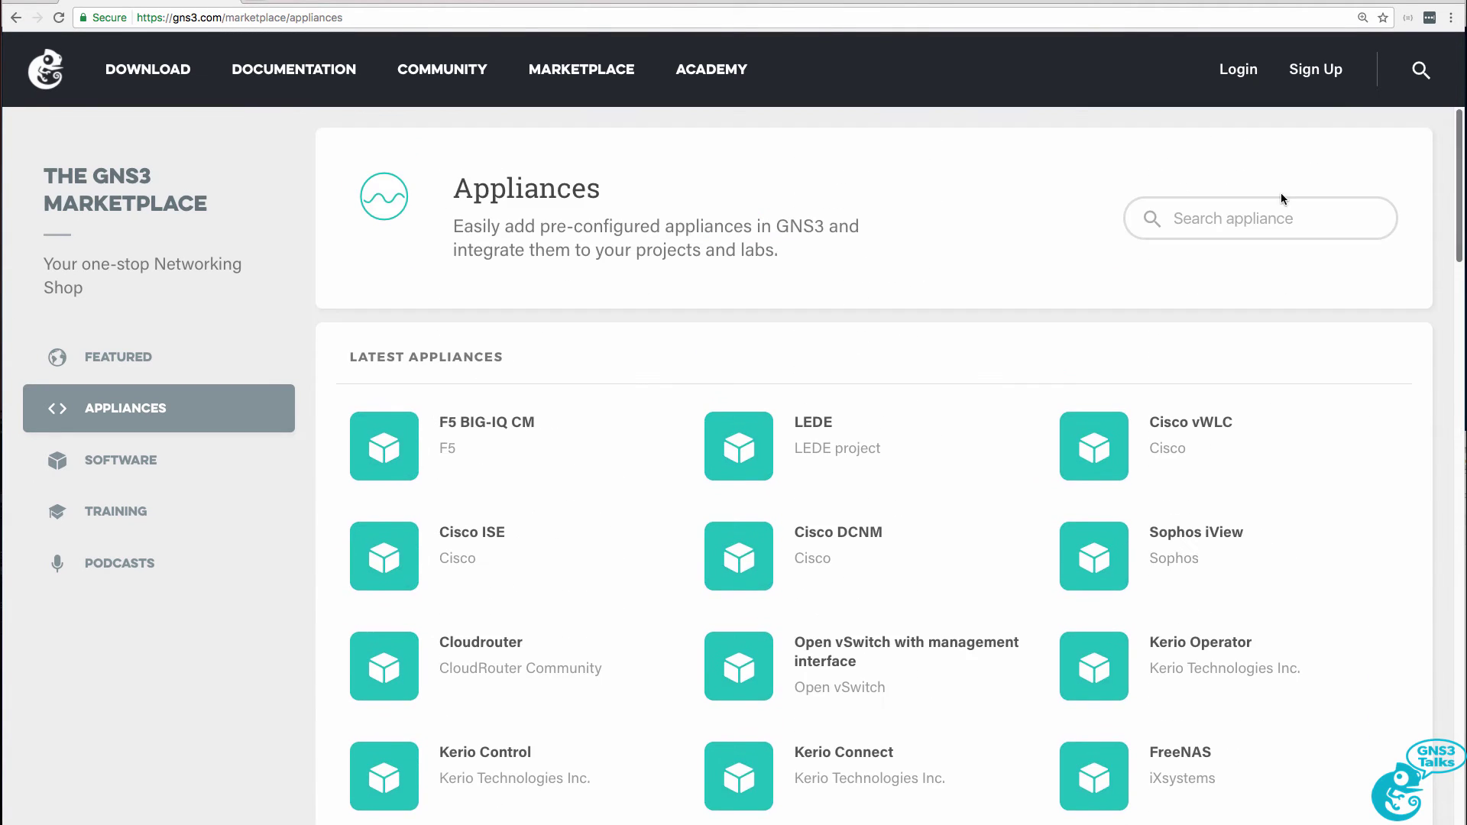
{"action": "left_click", "coordinate": [1269, 217]}
{"action": "type", "text": "hpe"}
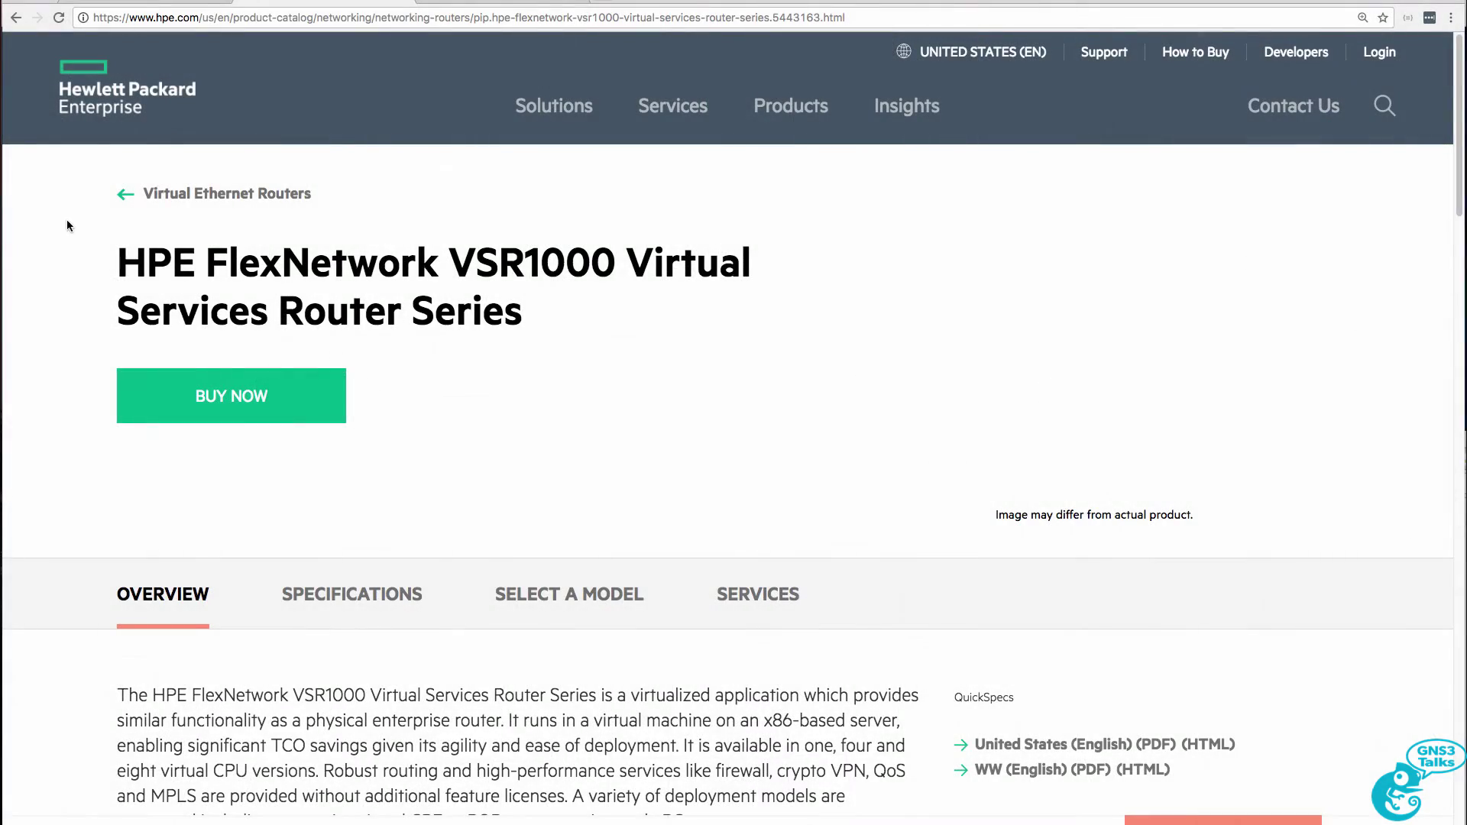
{"action": "left_click_drag", "start_coordinate": [117, 260], "coordinate": [605, 292]}
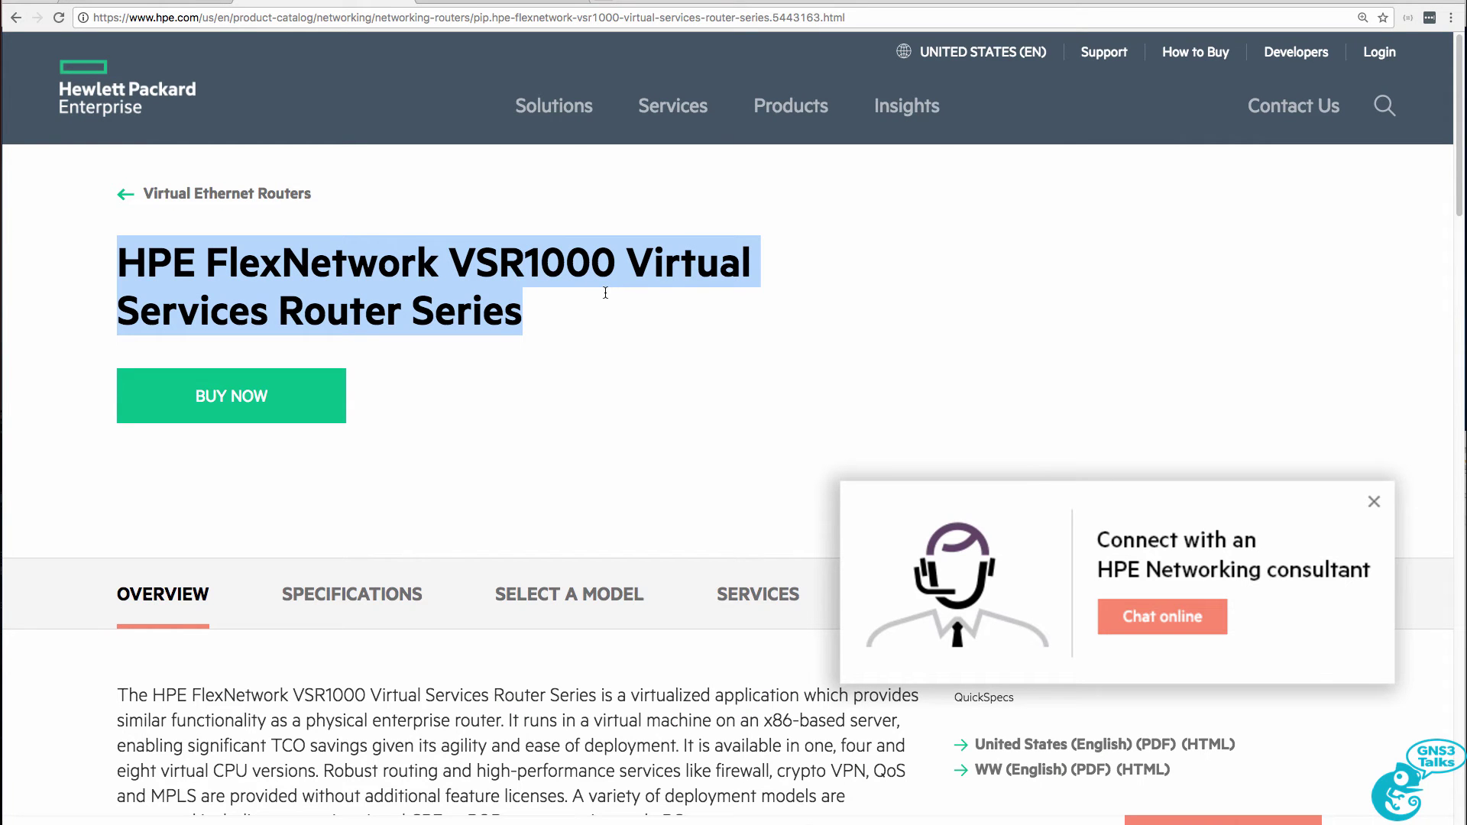
{"action": "left_click", "coordinate": [1373, 502]}
{"action": "left_click", "coordinate": [474, 2]}
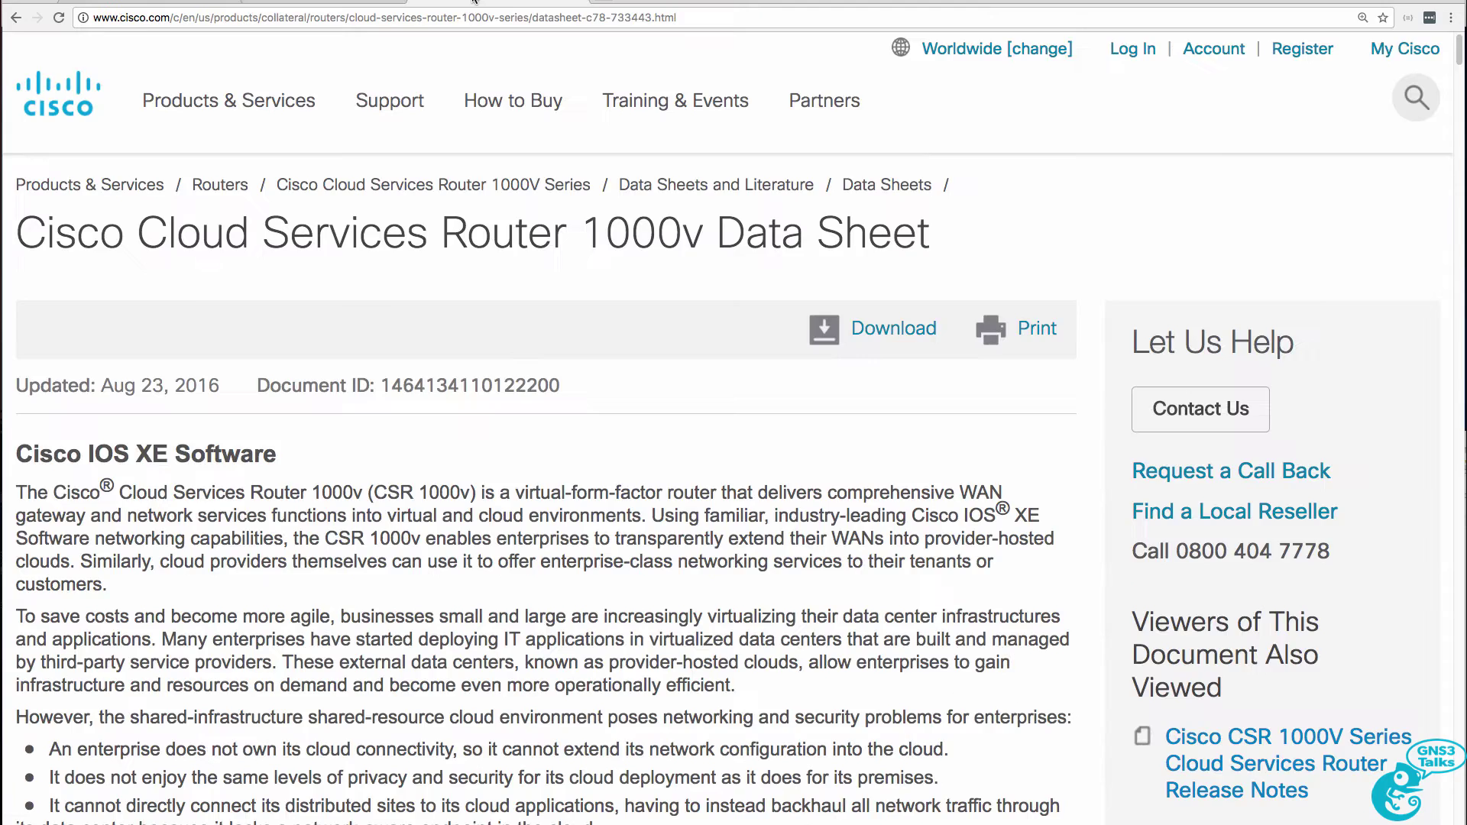
{"action": "left_click_drag", "start_coordinate": [18, 233], "coordinate": [1063, 227]}
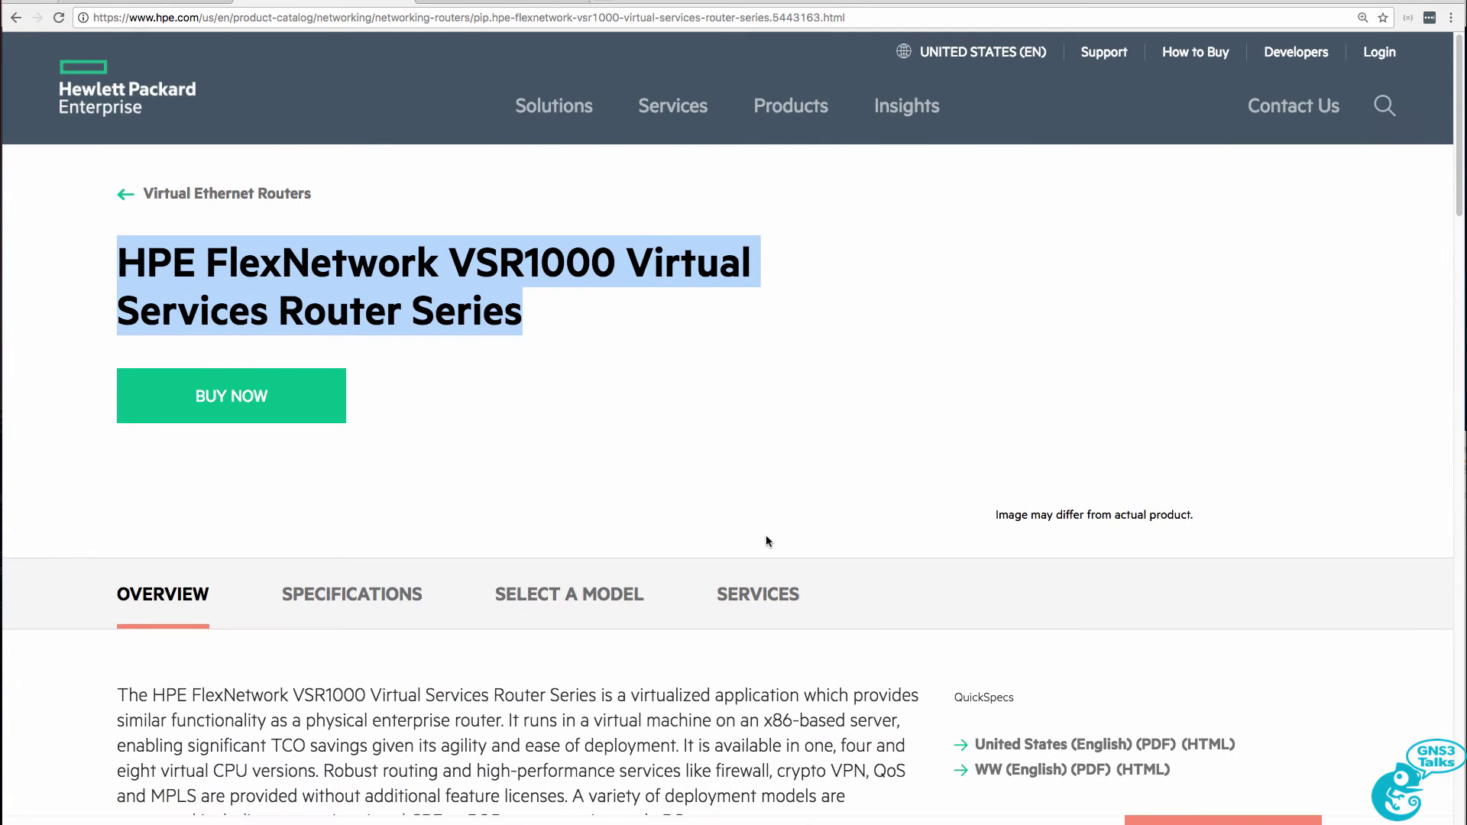
- Scroll the HPE VSR1000 overview and highlight the product name in its paragraph
{"action": "left_click", "coordinate": [759, 520]}
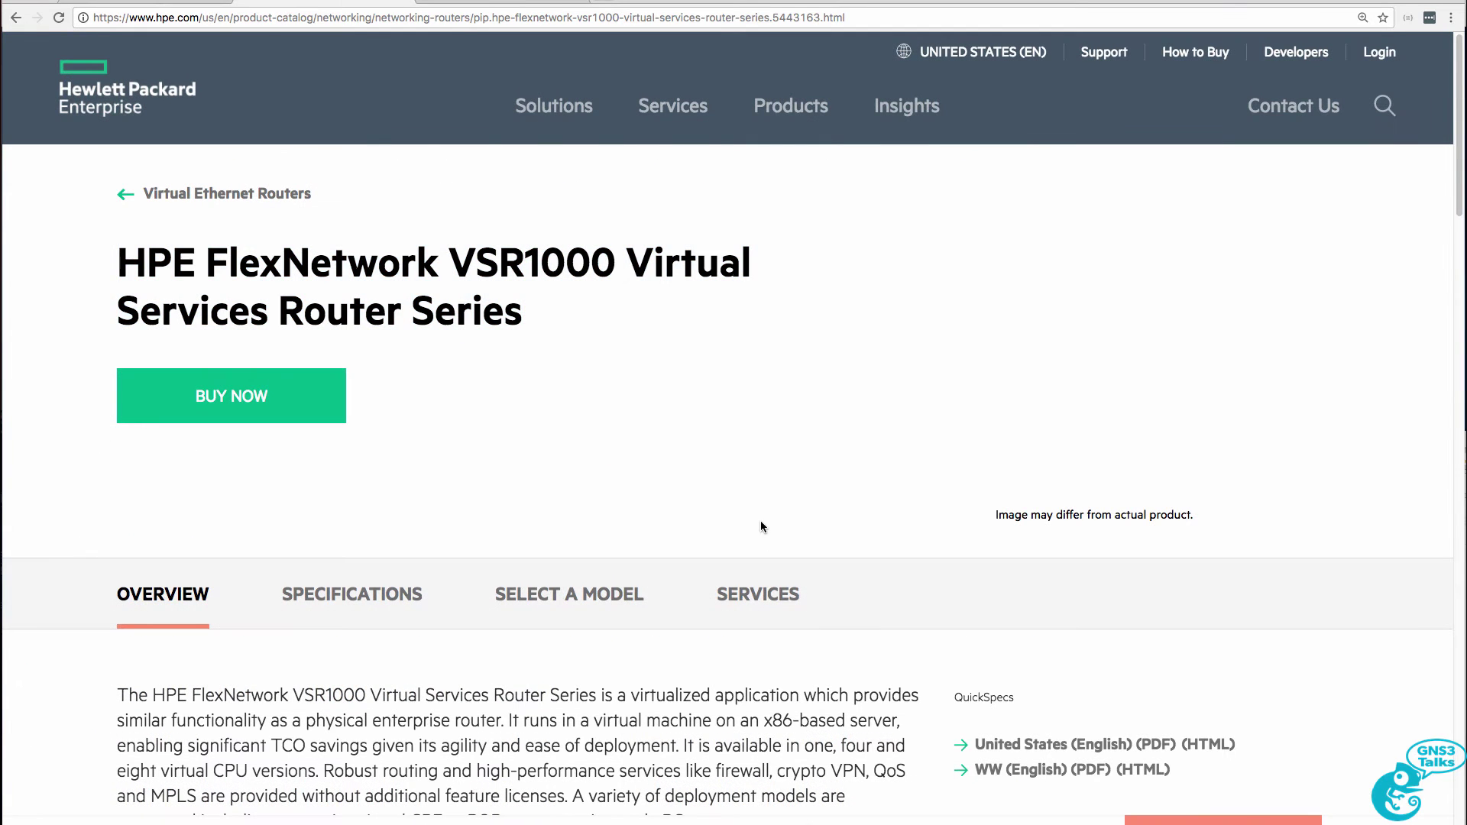
{"action": "scroll", "coordinate": [760, 520], "scroll_direction": "down", "scroll_amount": 3}
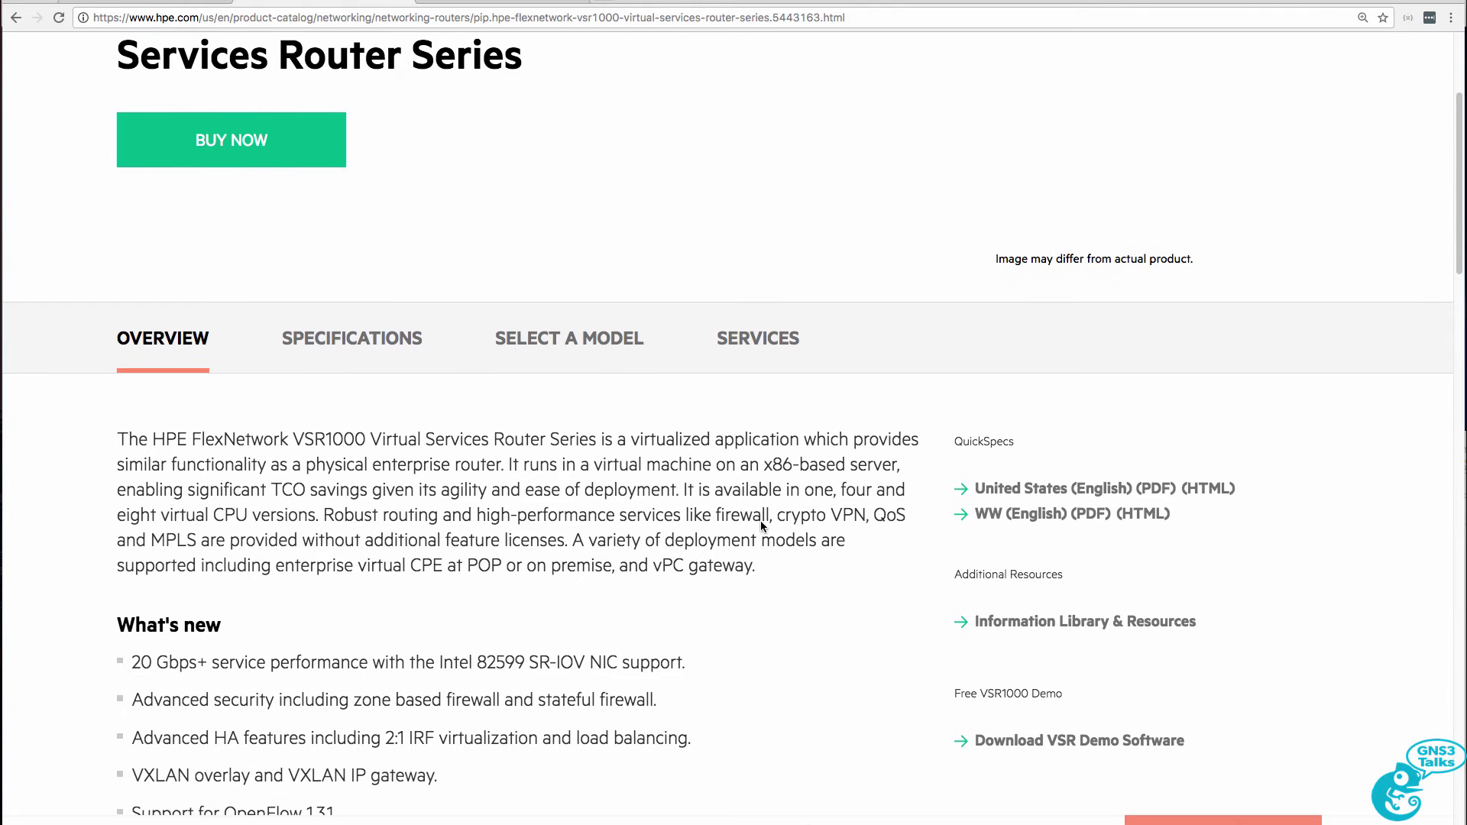
{"action": "left_click_drag", "start_coordinate": [152, 421], "coordinate": [433, 419]}
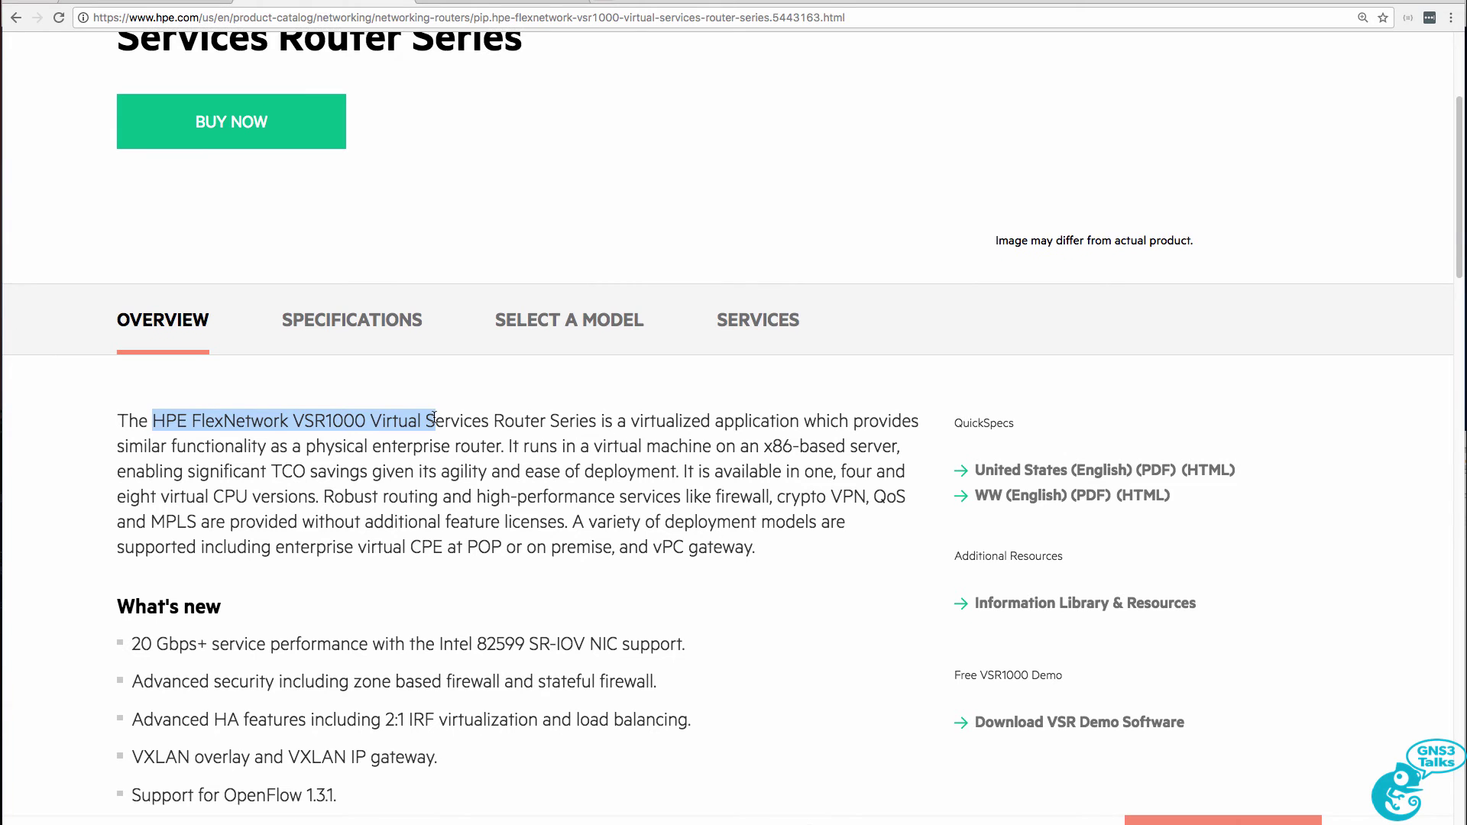
{"action": "scroll", "coordinate": [433, 419], "scroll_direction": "down", "scroll_amount": 1}
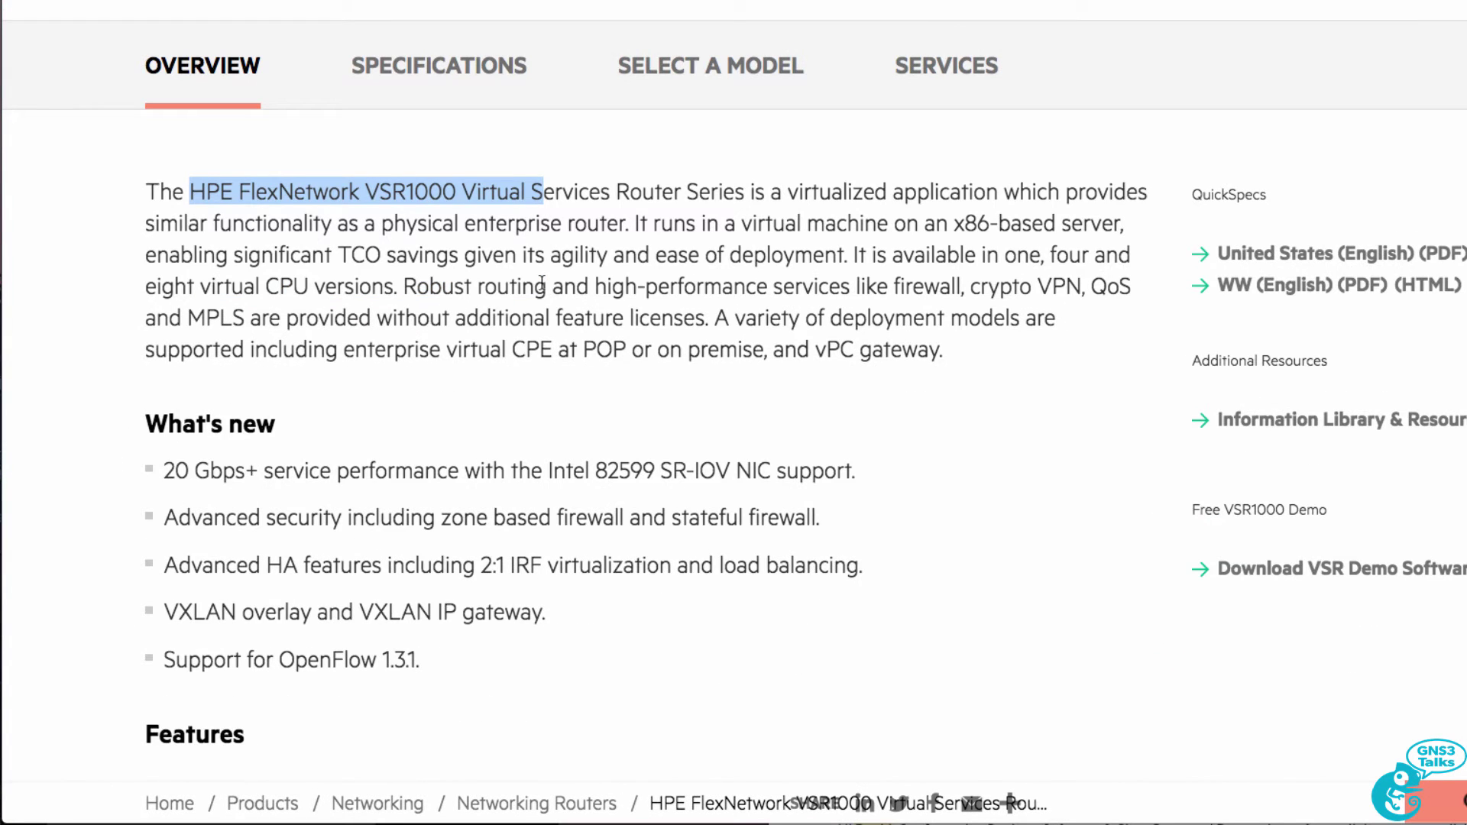
- Highlight the OpenFlow 1.3.1 and VXLAN overlay items in the What's new feature list
{"action": "scroll", "coordinate": [541, 283], "scroll_direction": "down", "scroll_amount": 1}
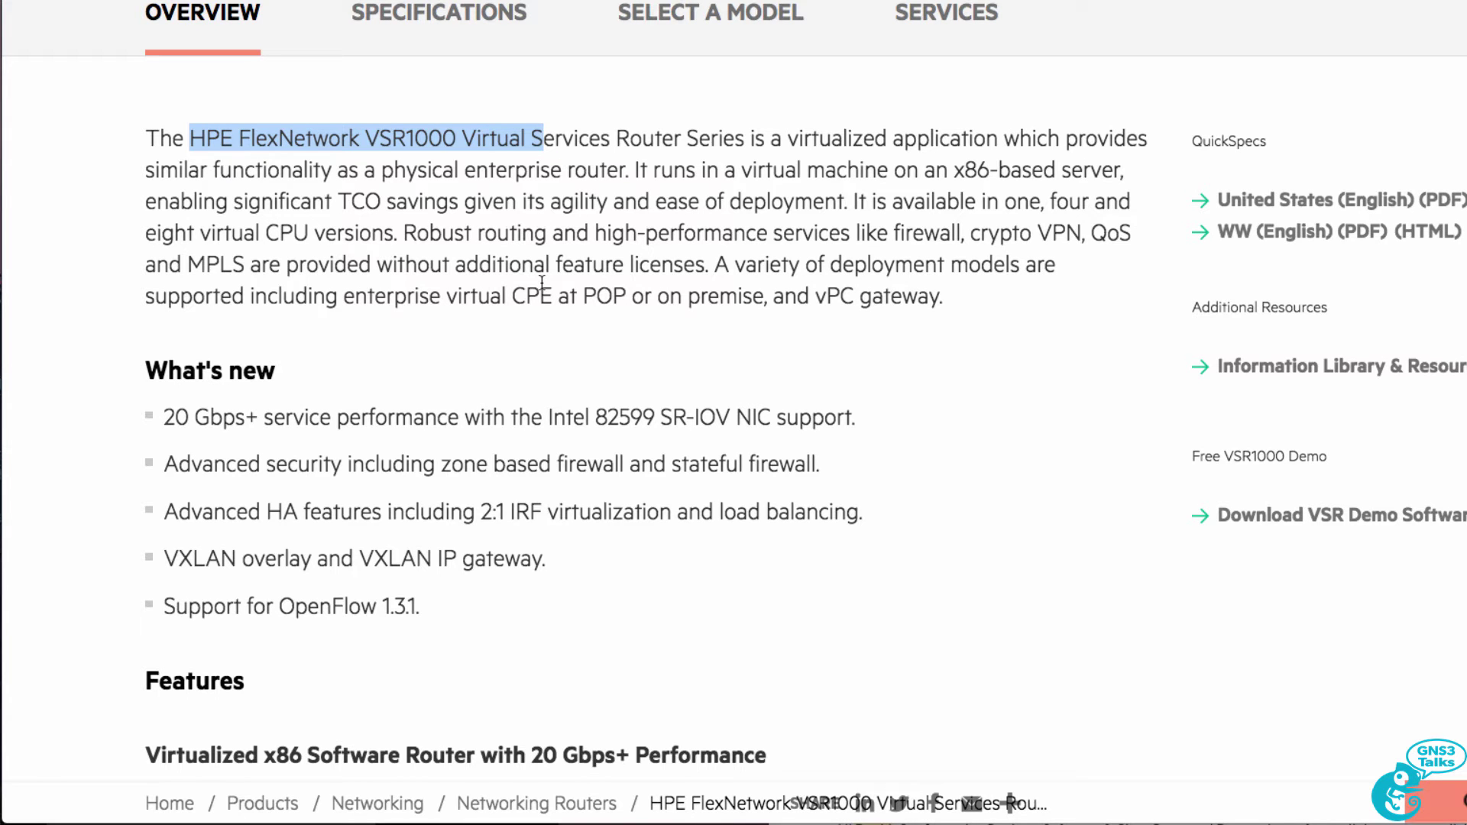
{"action": "left_click_drag", "start_coordinate": [424, 606], "coordinate": [276, 612]}
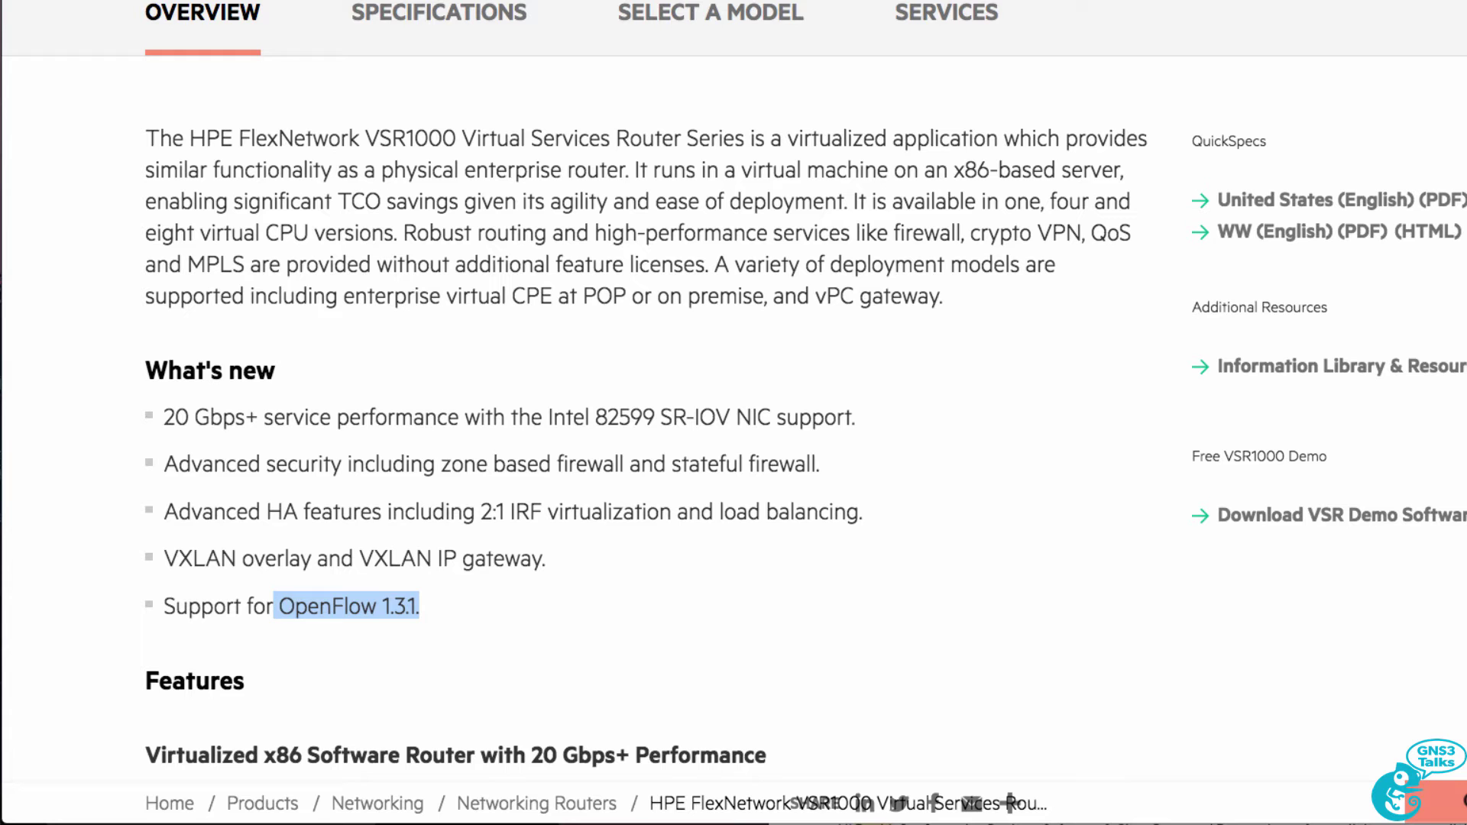
{"action": "triple_click", "coordinate": [631, 560]}
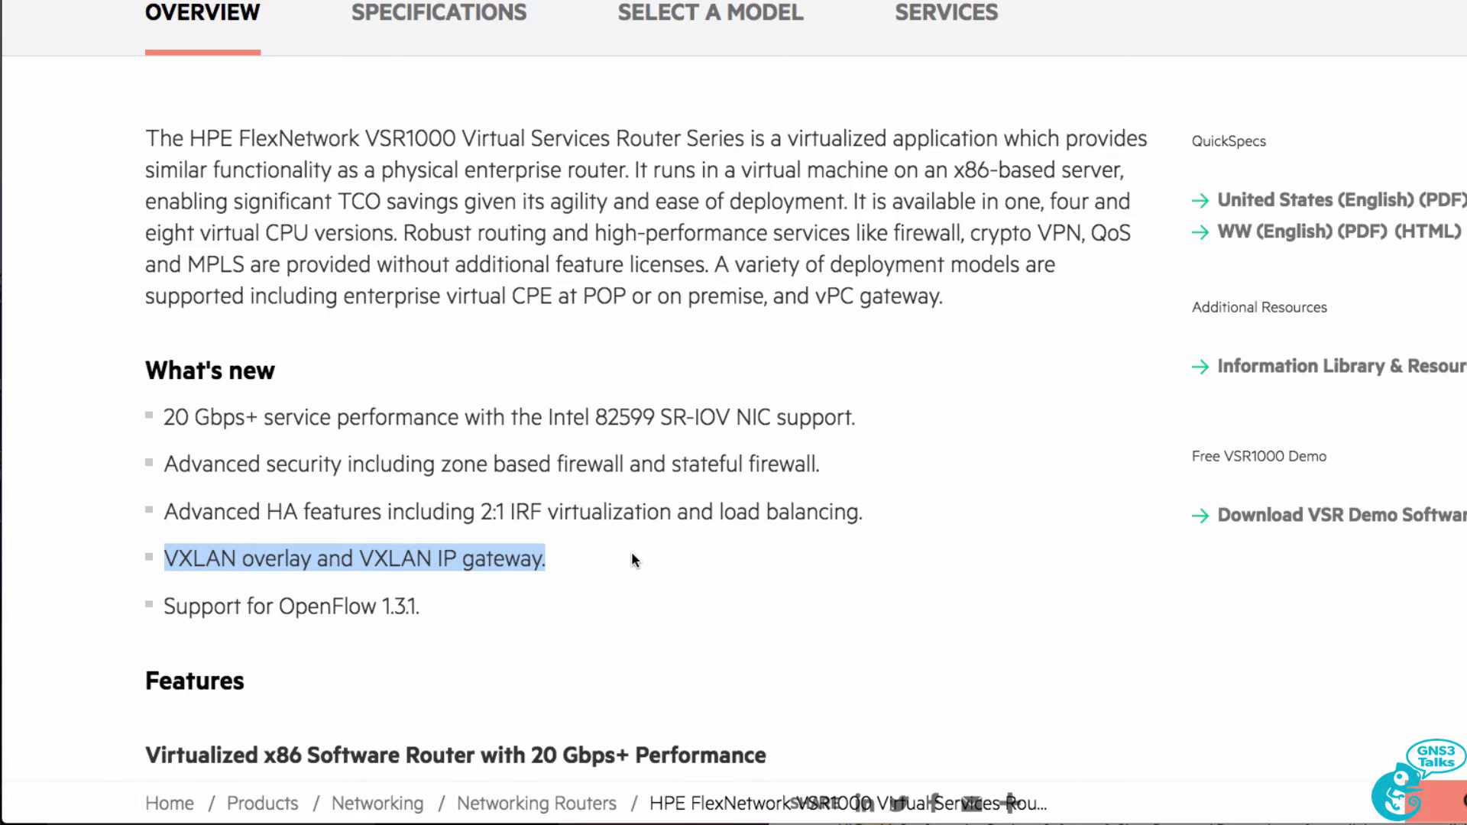
{"action": "scroll", "coordinate": [632, 554], "scroll_direction": "down", "scroll_amount": 5}
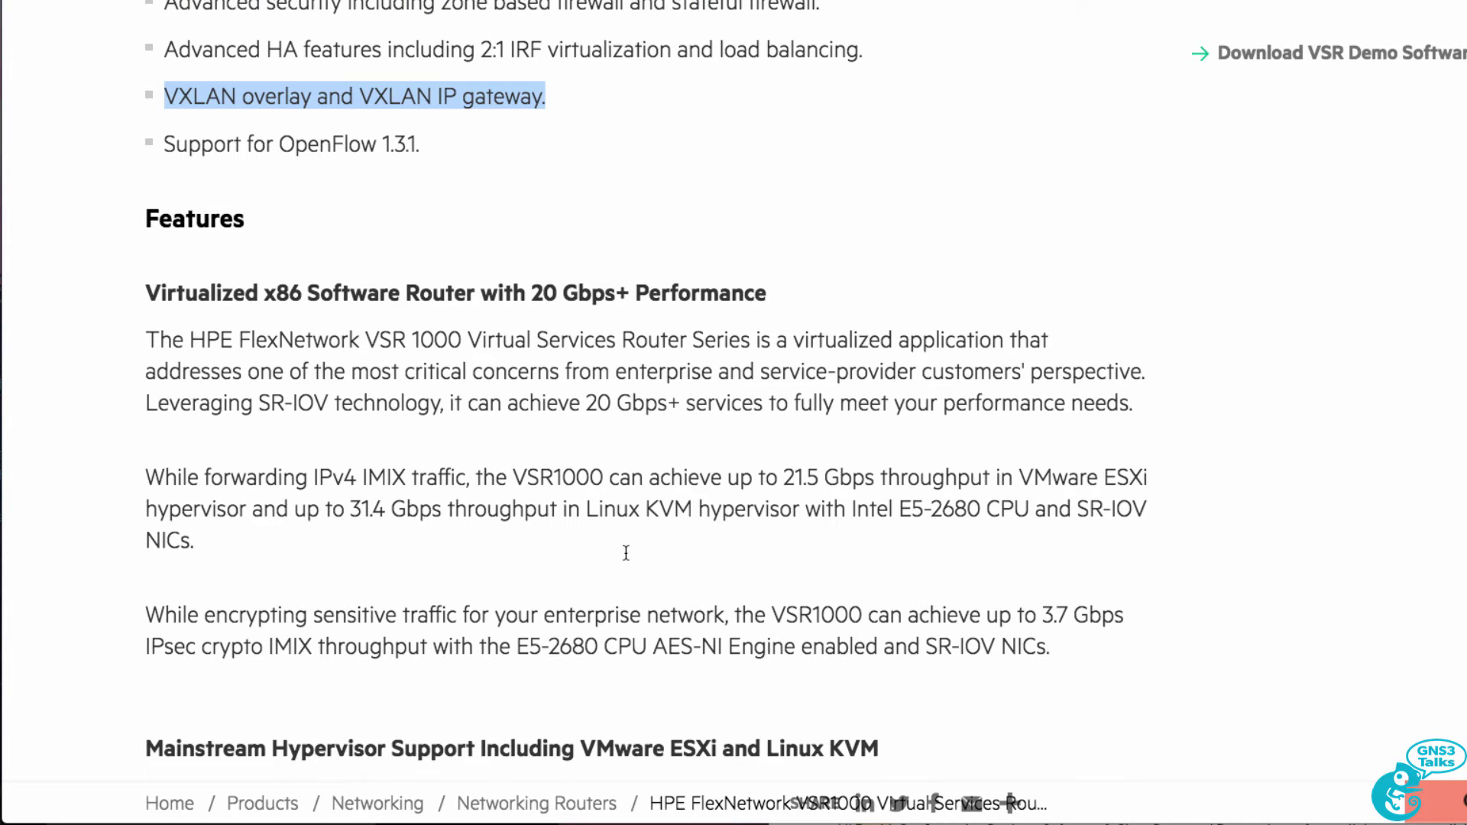
{"action": "left_click_drag", "start_coordinate": [421, 146], "coordinate": [274, 143]}
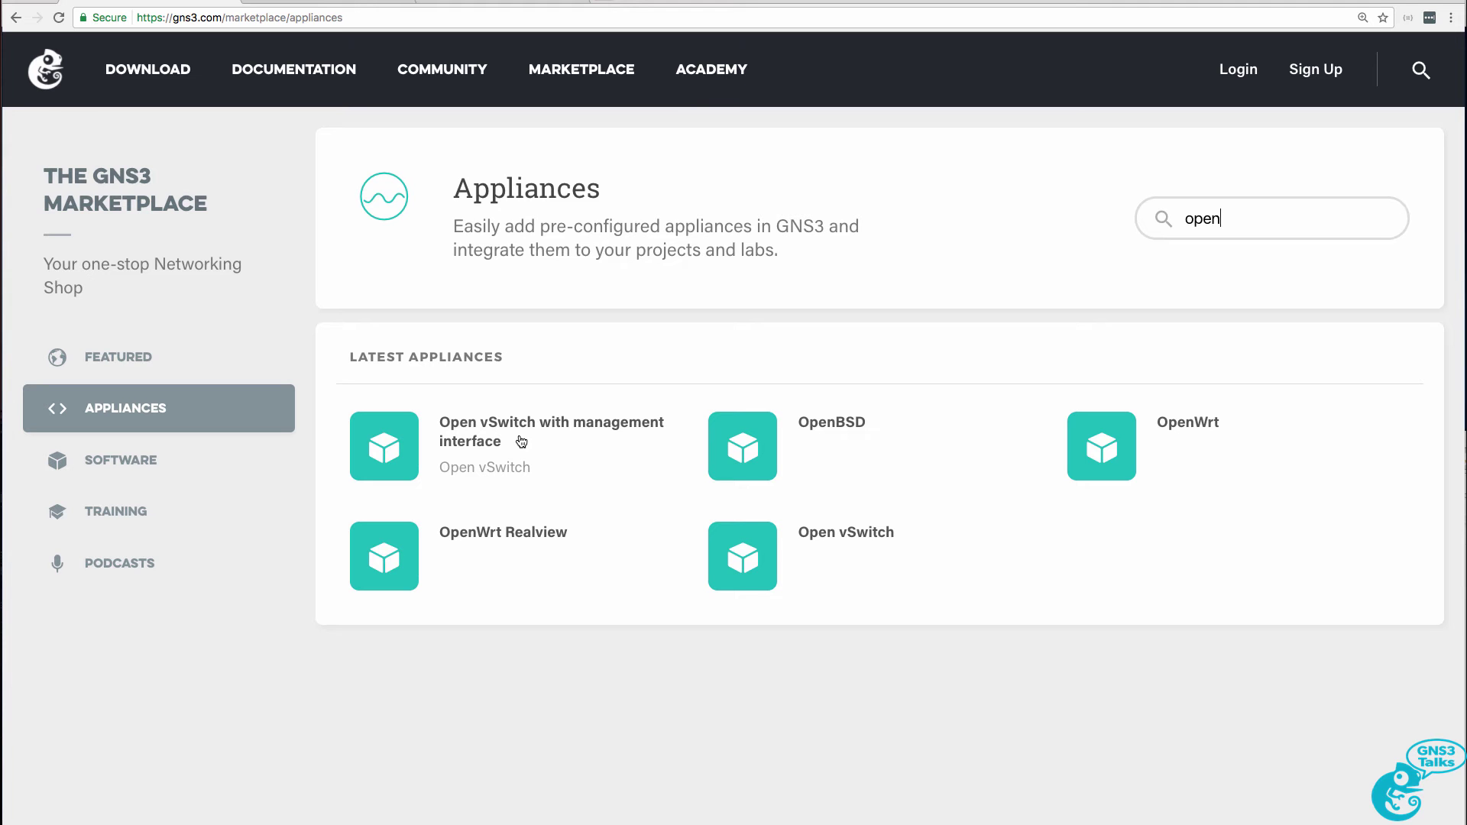
- Replace the 'open' appliance search term with 'hp'
{"action": "key", "text": "BackSpace"}
{"action": "key", "text": "BackSpace"}
{"action": "key", "text": "BackSpace"}
{"action": "key", "text": "BackSpace"}
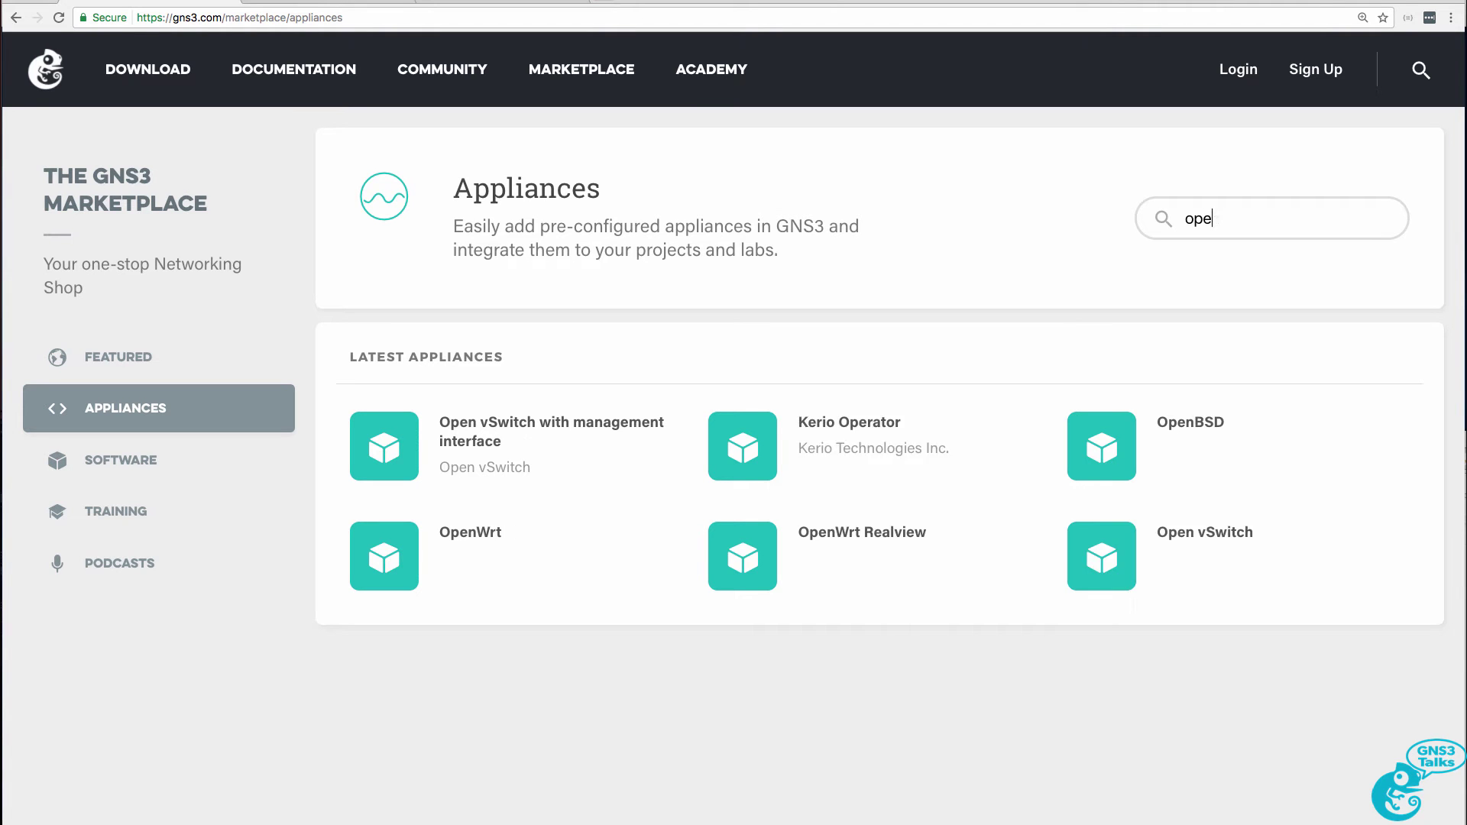
{"action": "type", "text": "hp"}
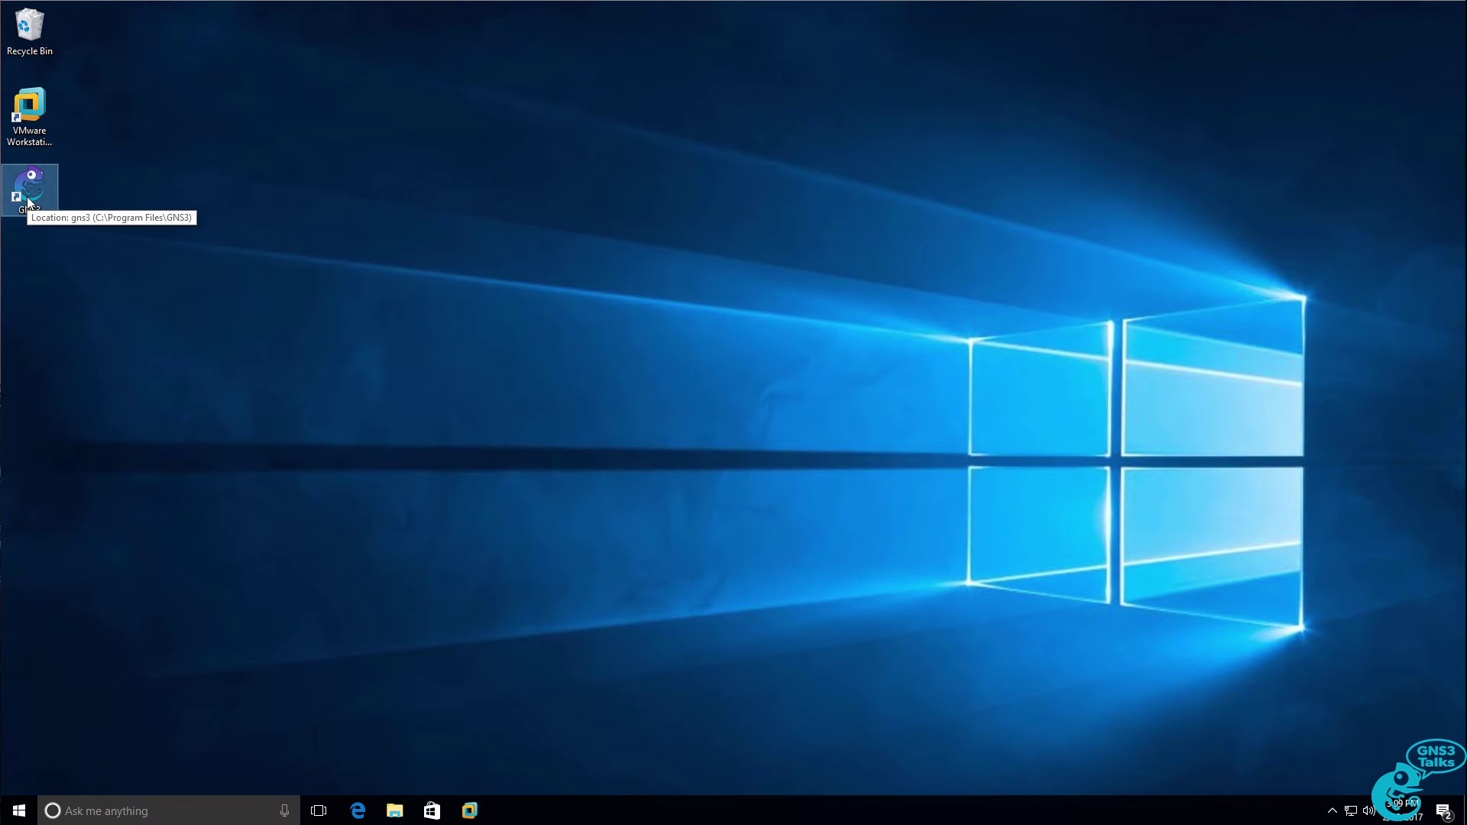
- Launch GNS3 with the HPE-VSR2 project and GNS3 VM, then return to gns3.com
{"action": "double_click", "coordinate": [29, 201]}
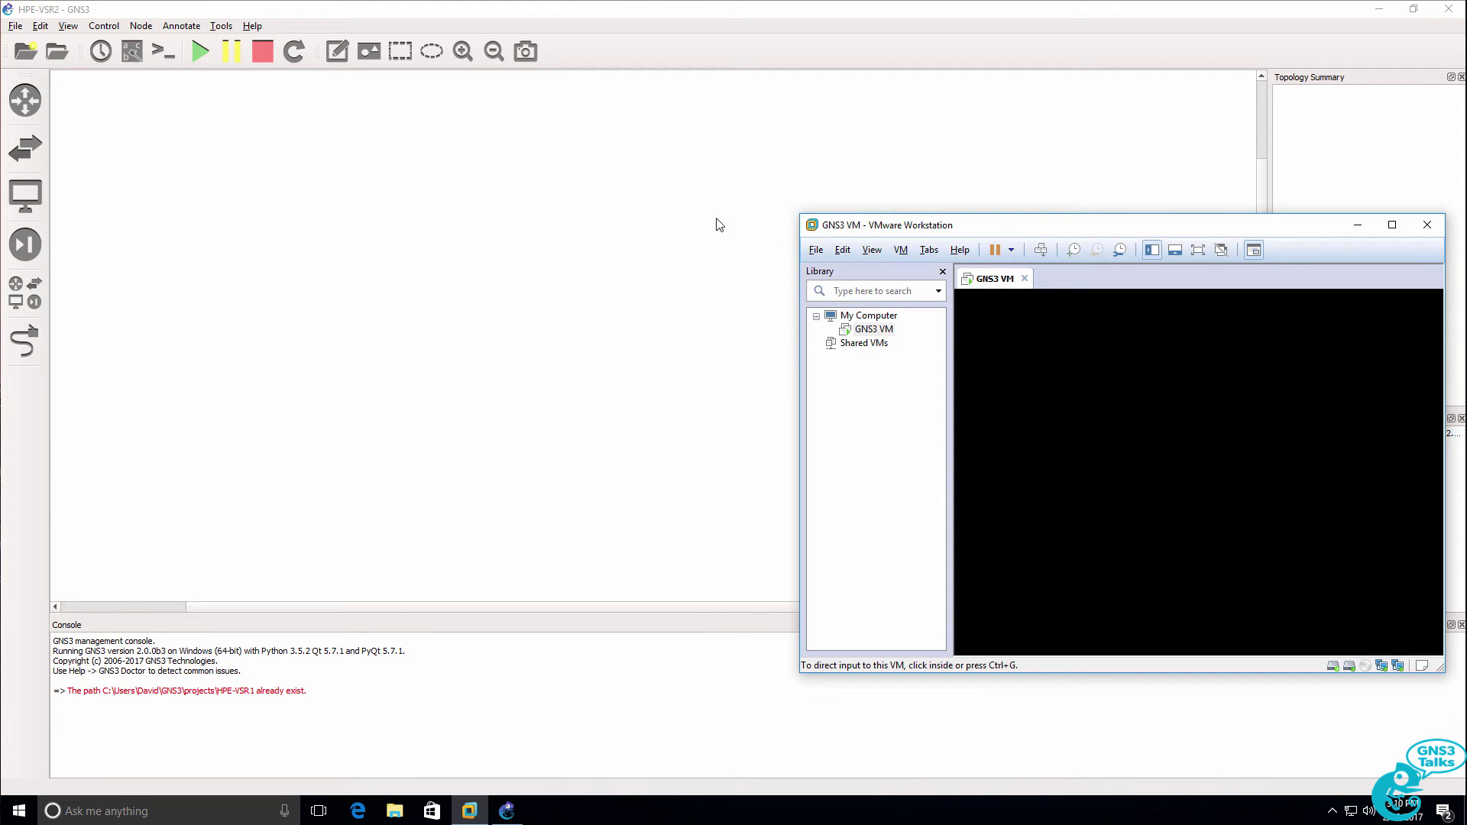
{"action": "left_click", "coordinate": [358, 811]}
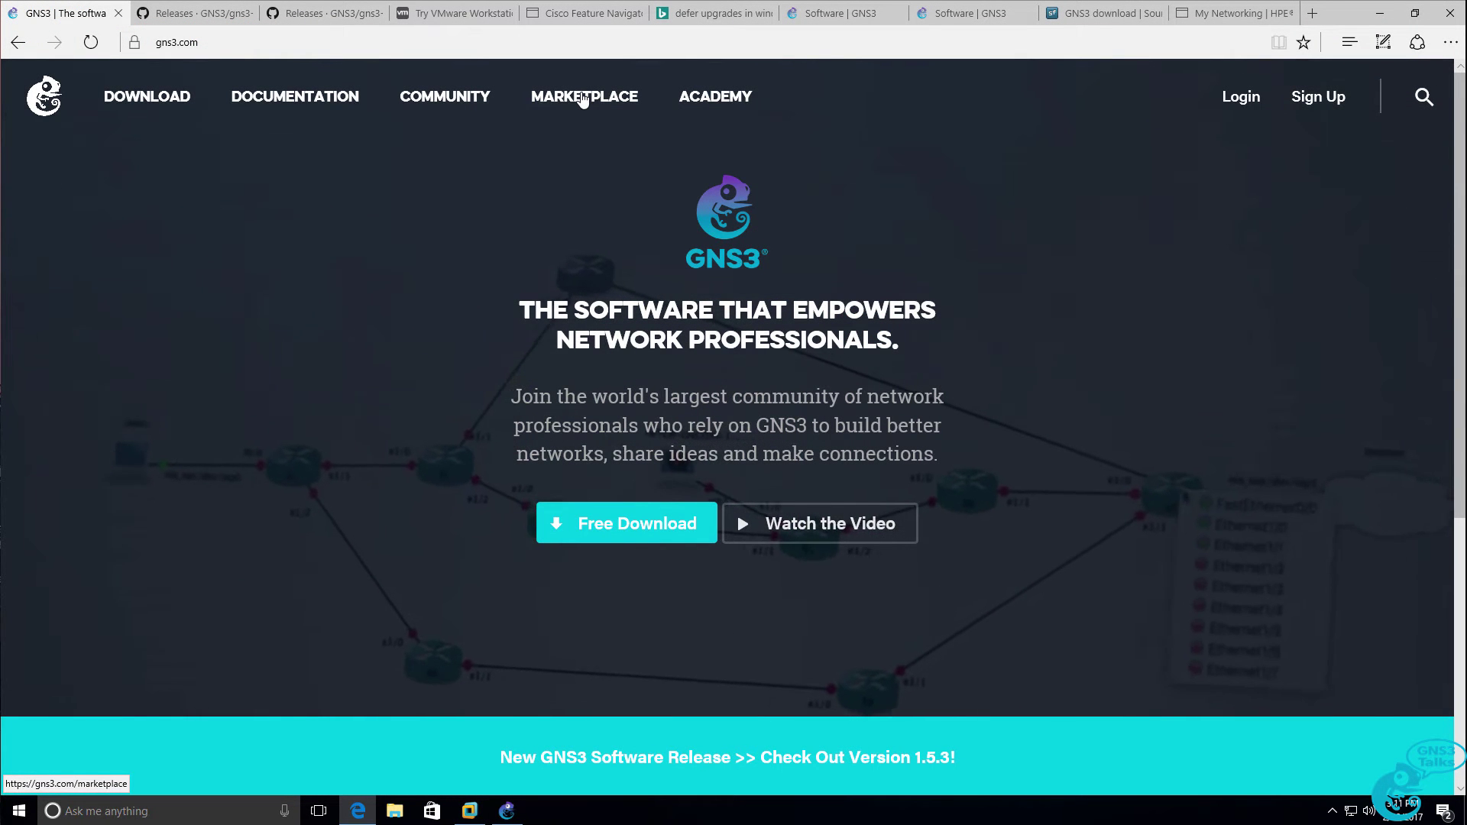
- Search Marketplace appliances for 'hp' and save the HP VSR1001 template hp-vsr1001.gns3a
{"action": "left_click", "coordinate": [584, 100]}
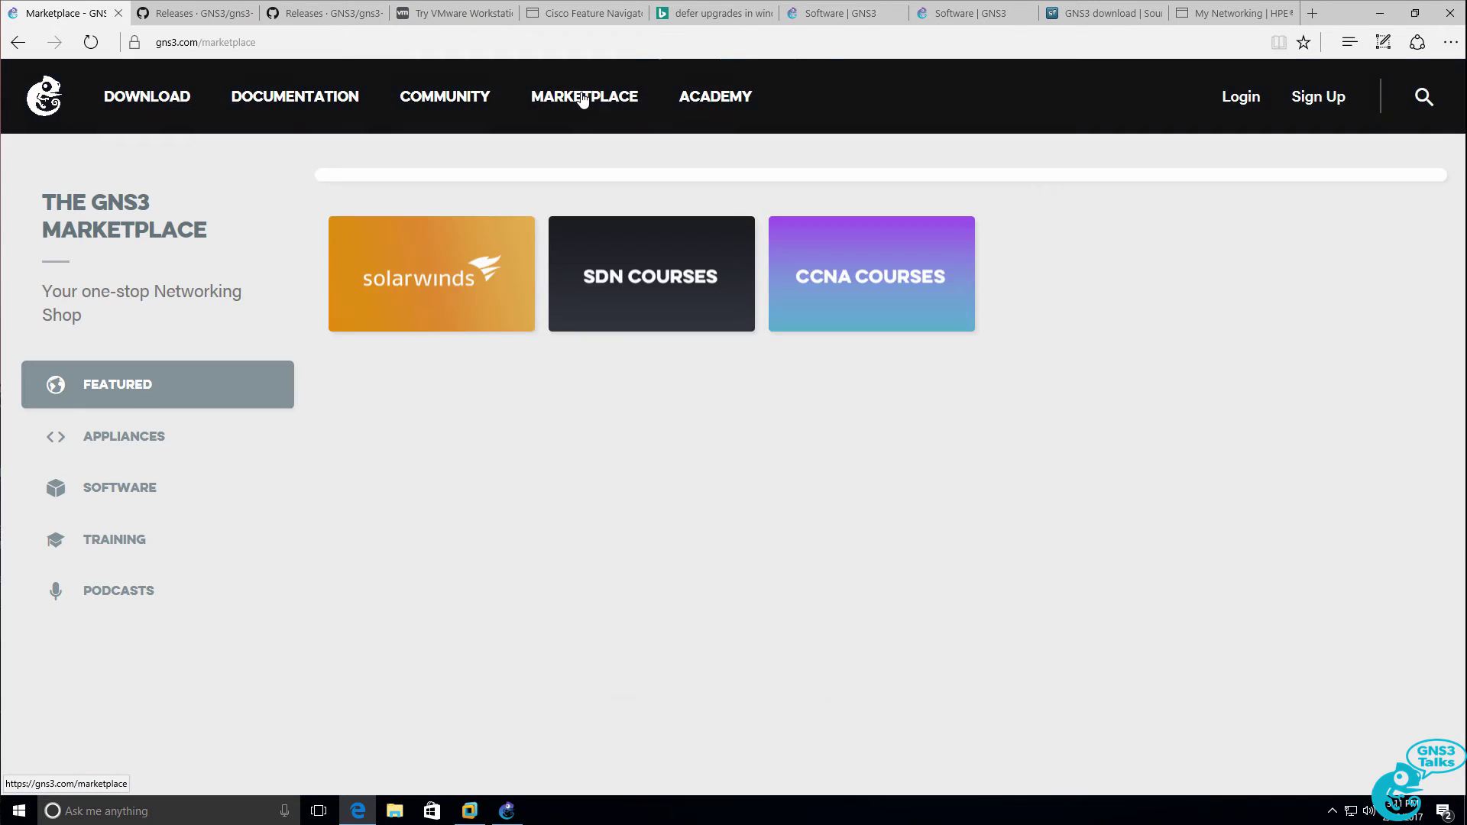
{"action": "left_click", "coordinate": [105, 445]}
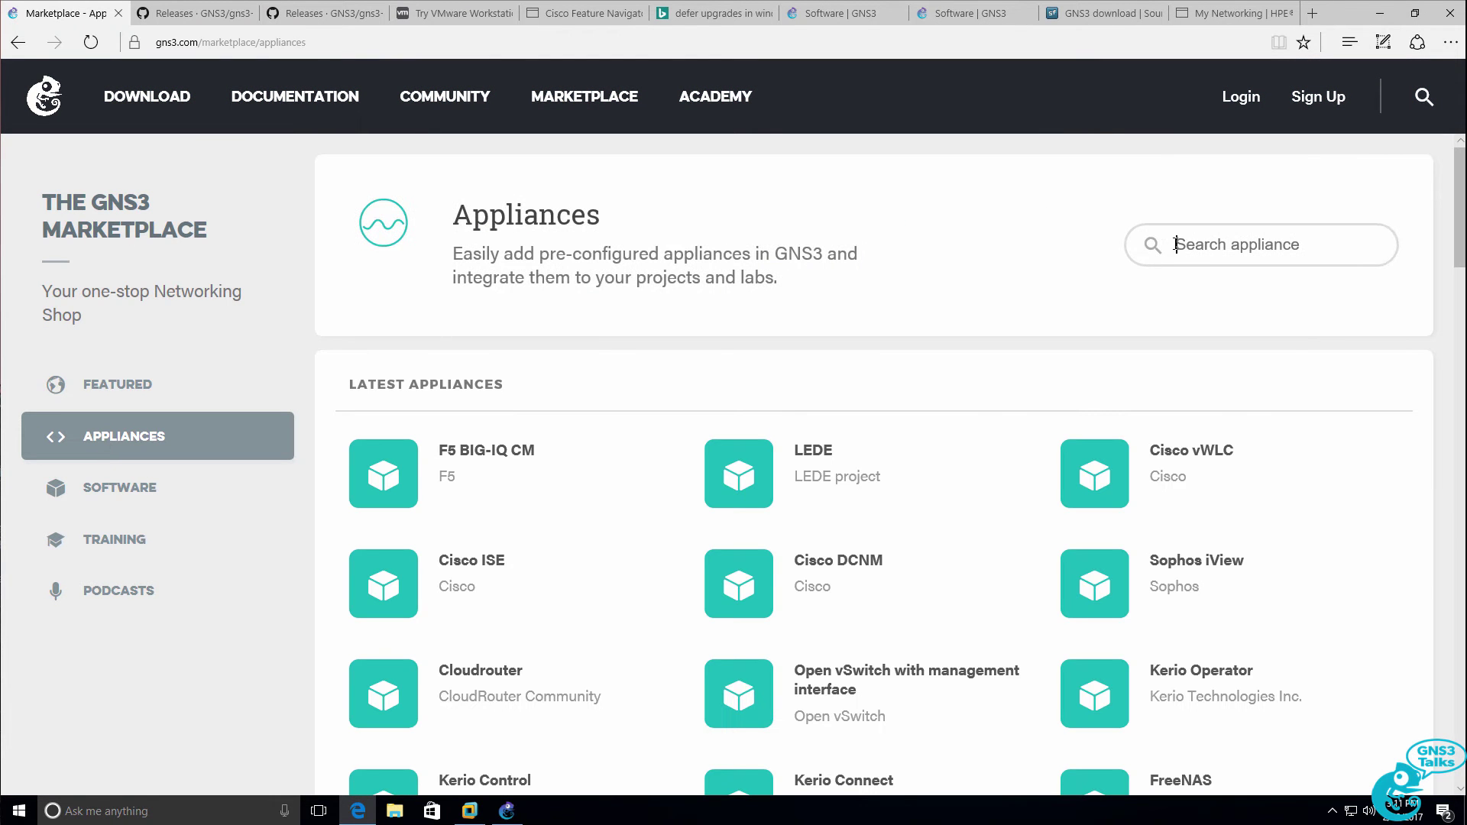
{"action": "left_click", "coordinate": [1176, 244]}
{"action": "type", "text": "hp"}
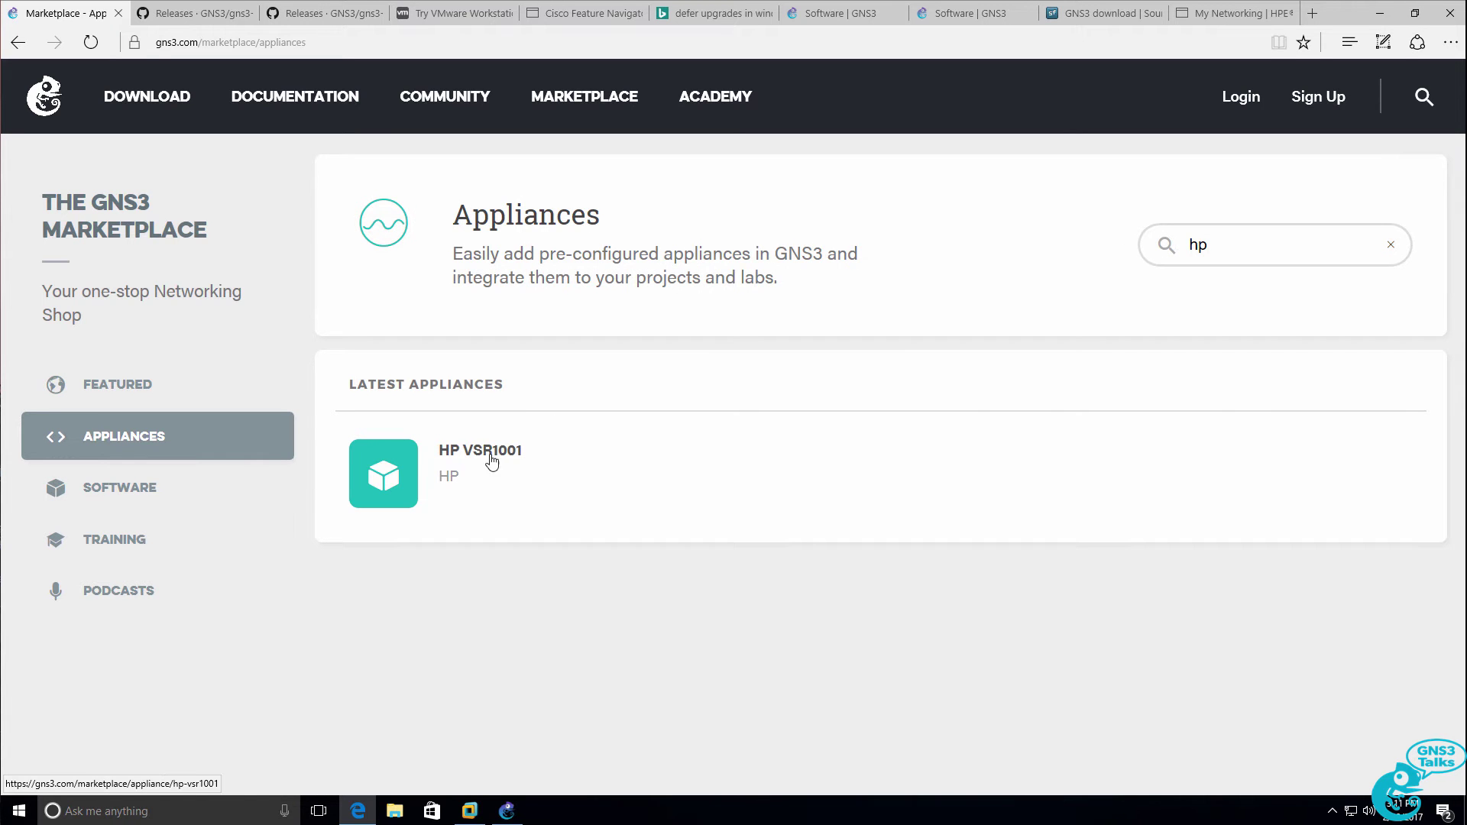
{"action": "left_click", "coordinate": [415, 468]}
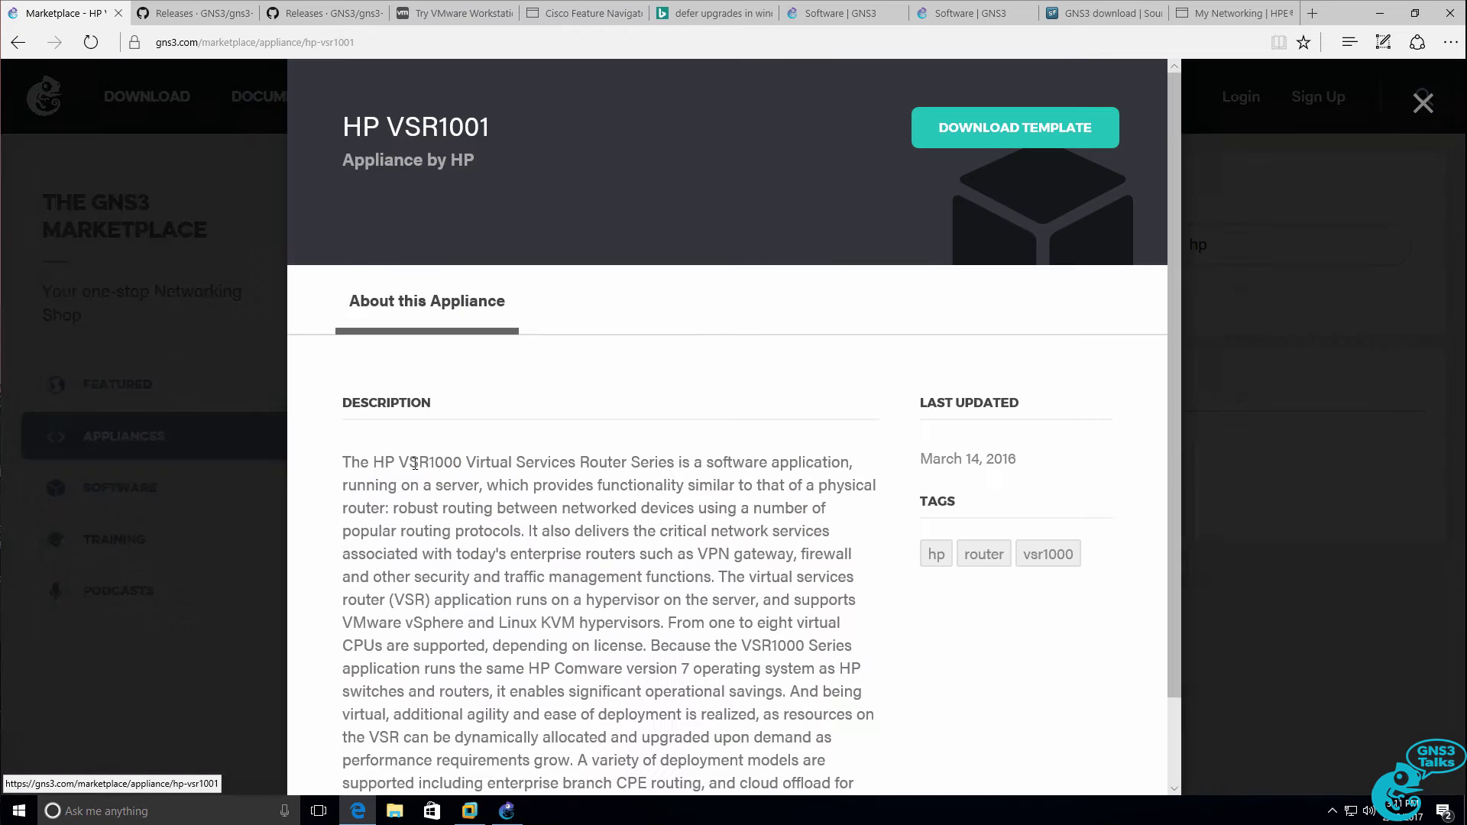
{"action": "left_click", "coordinate": [1049, 130]}
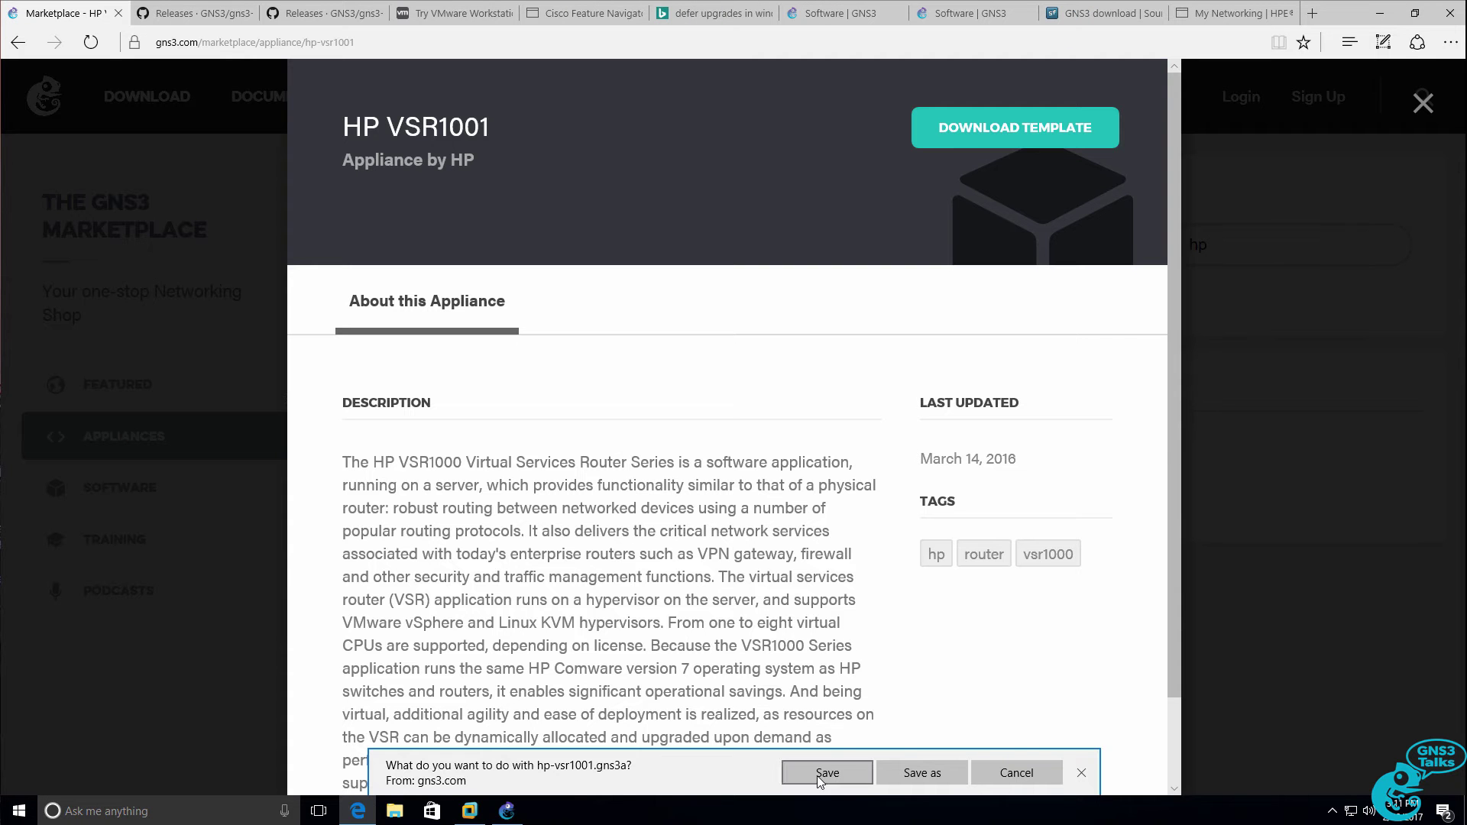
{"action": "left_click", "coordinate": [819, 777]}
{"action": "left_click", "coordinate": [507, 810]}
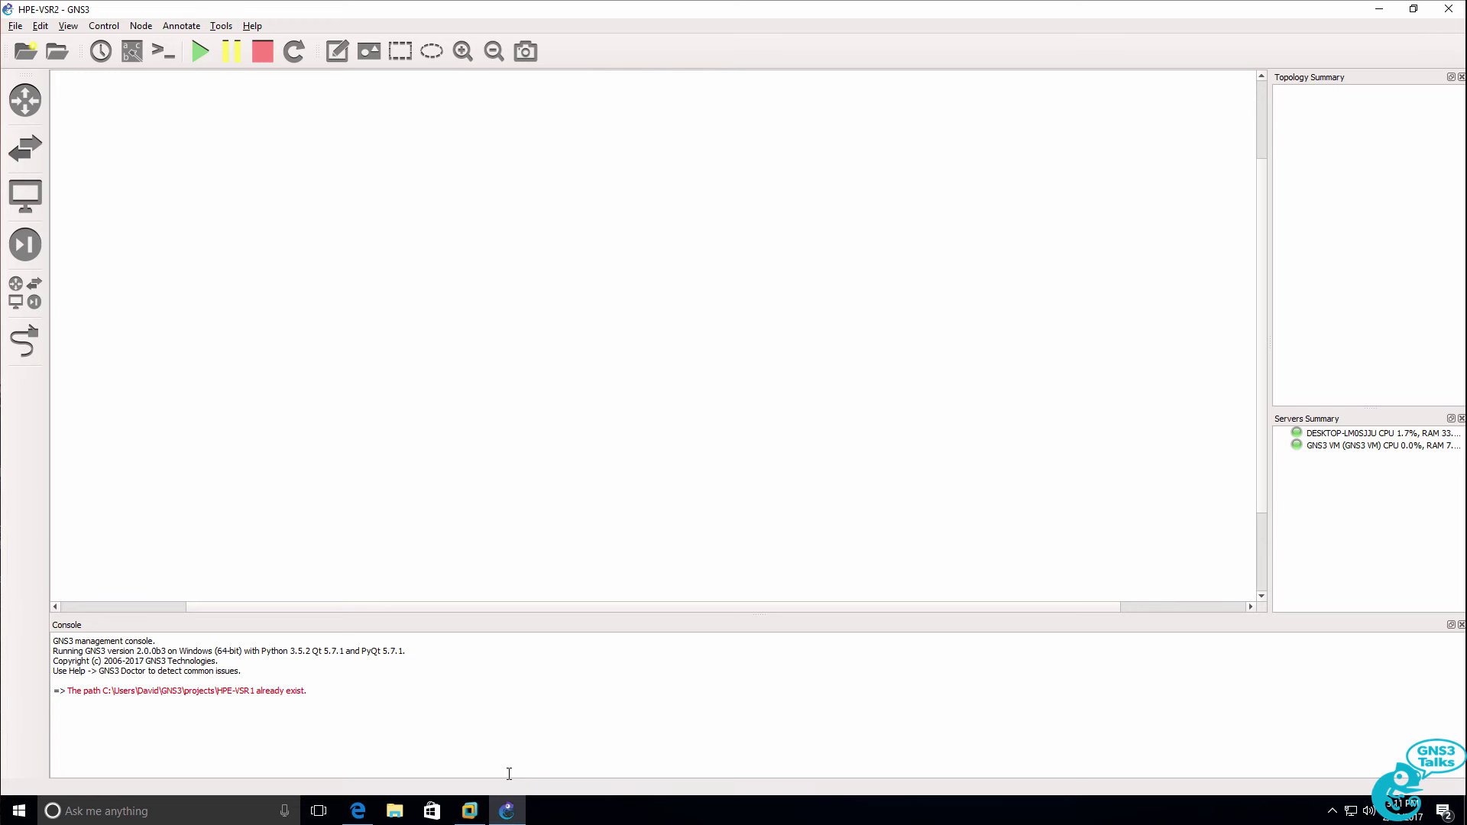
- Check GNS3 version 2.0.0b3 and GNS3 VM 0.10.11 in Help > About, then close it
{"action": "left_click", "coordinate": [468, 812]}
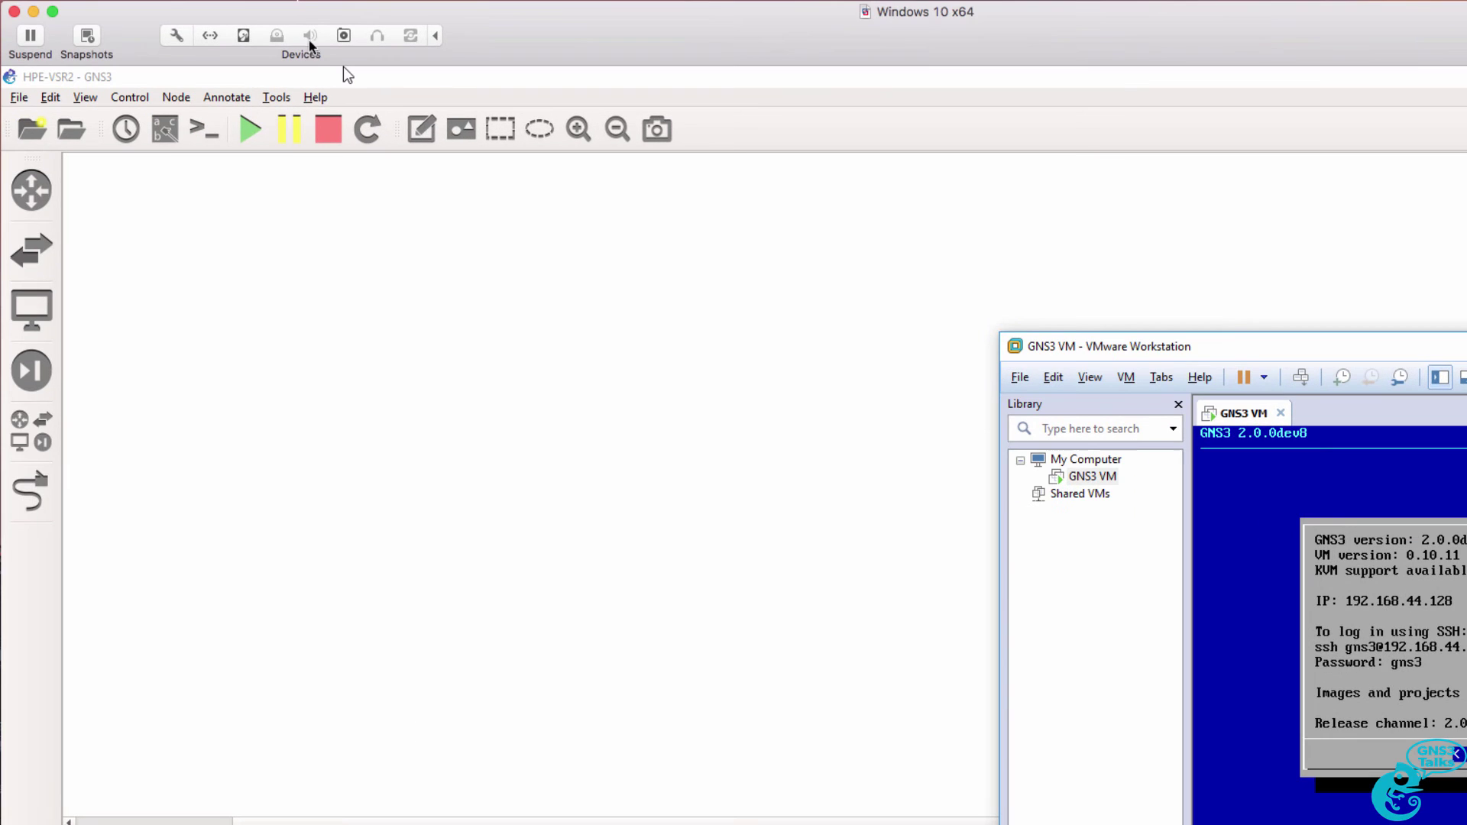
{"action": "left_click", "coordinate": [316, 97]}
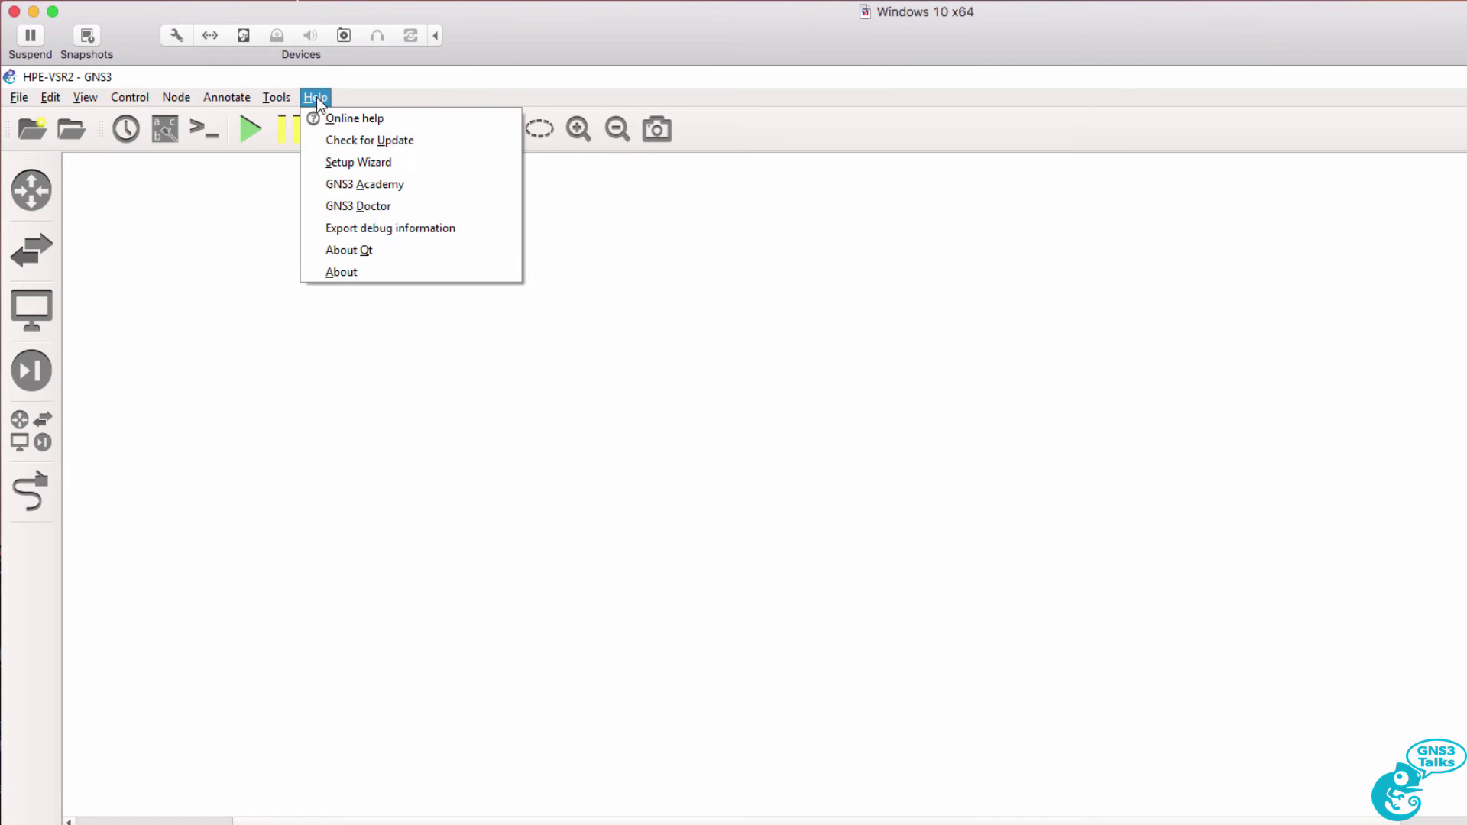
{"action": "left_click", "coordinate": [333, 273]}
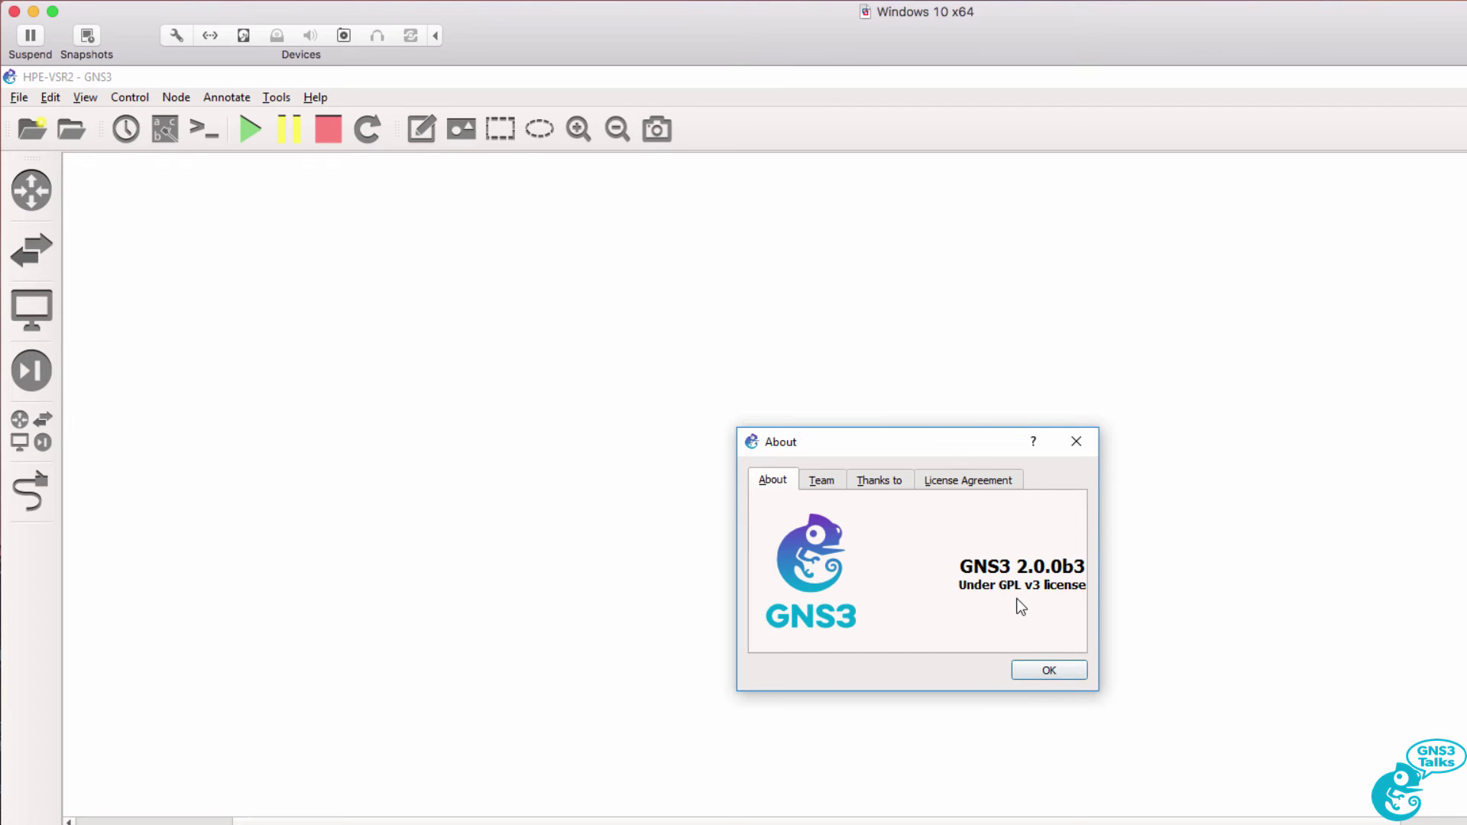
{"action": "left_click", "coordinate": [1050, 671]}
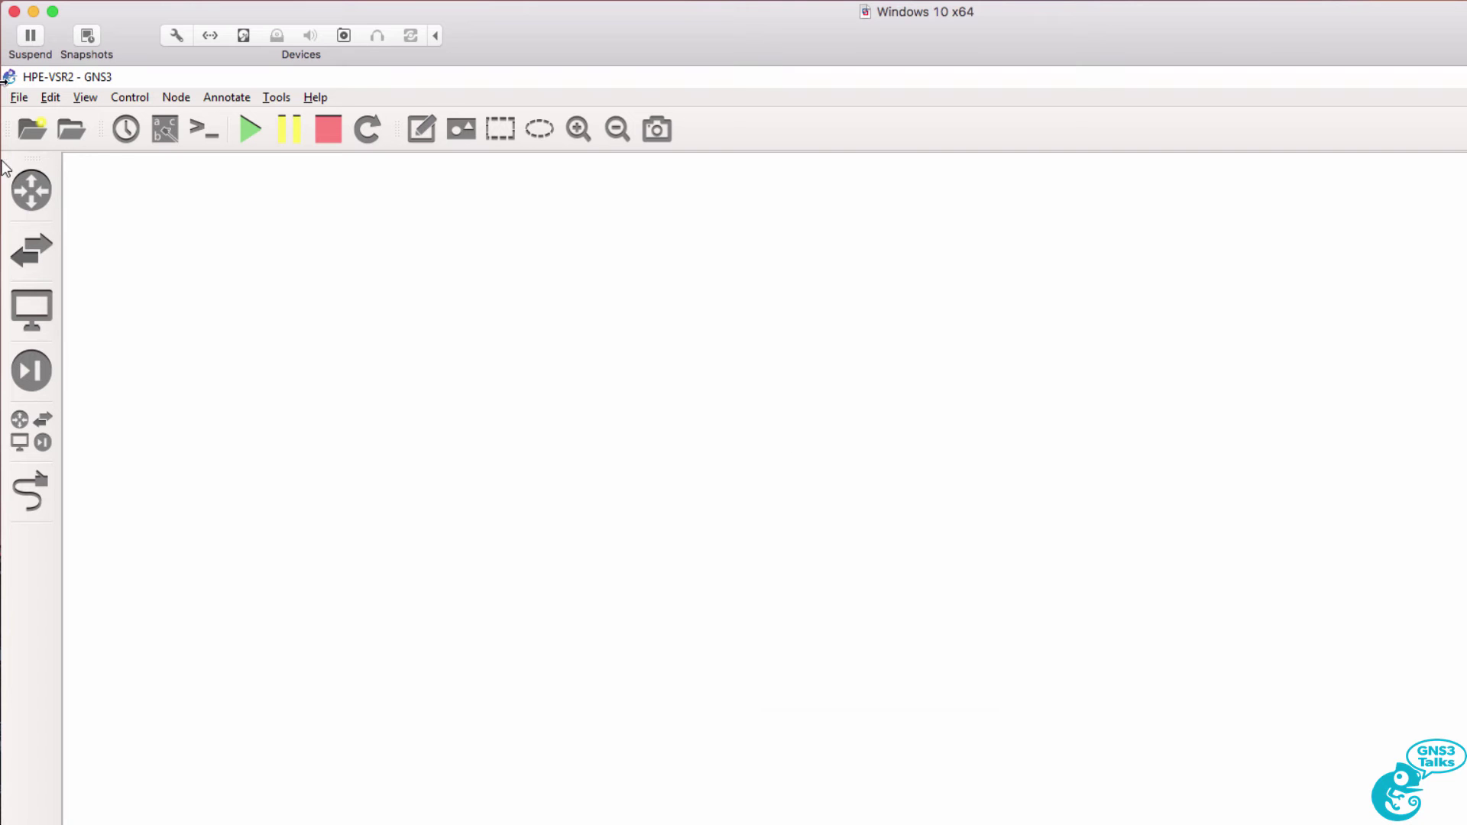
- Import the hp-vsr1001.gns3a template via File > Import appliance
{"action": "left_click", "coordinate": [19, 100]}
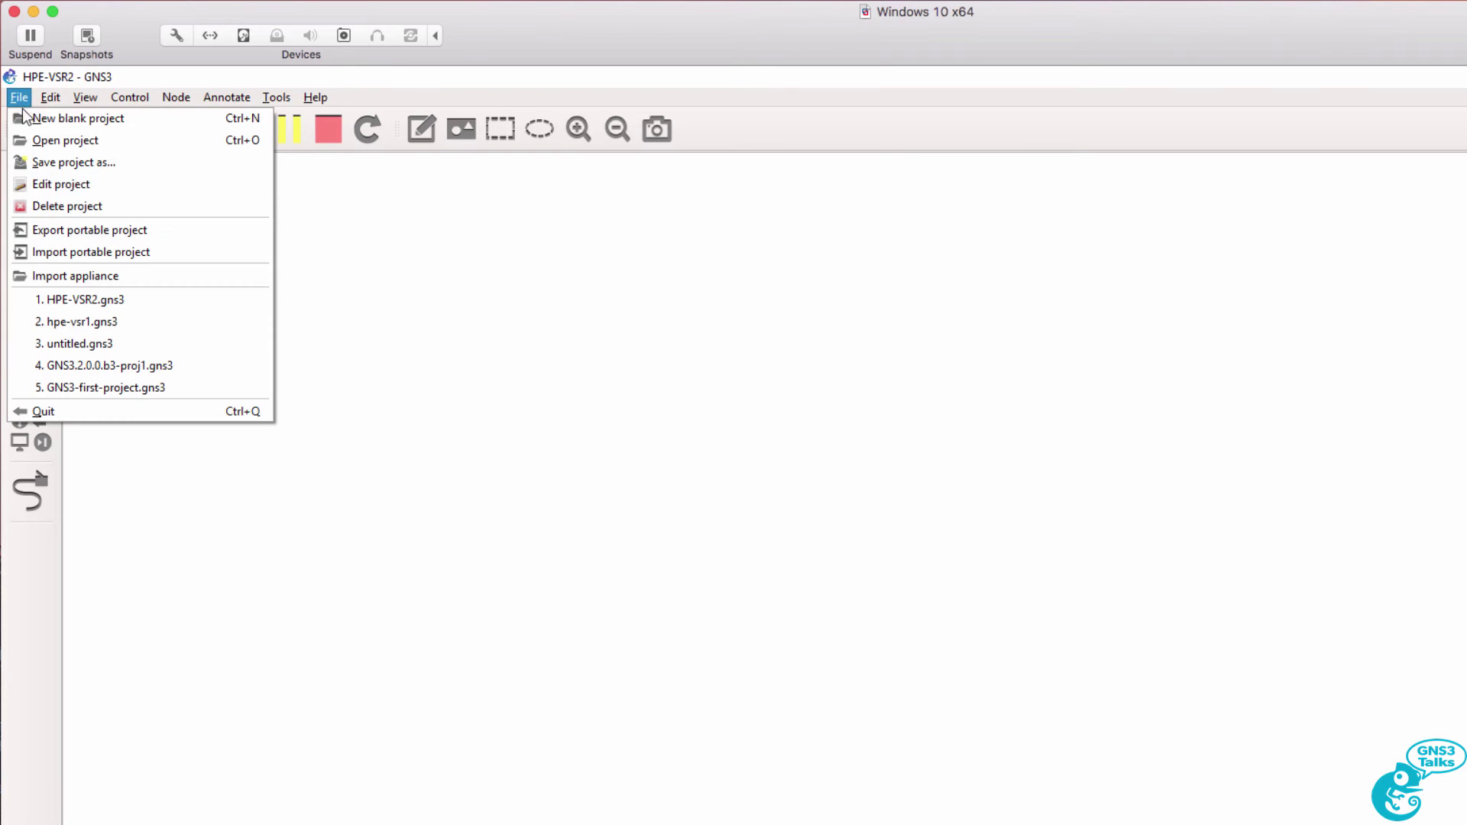
{"action": "left_click", "coordinate": [84, 269]}
{"action": "left_click", "coordinate": [226, 247]}
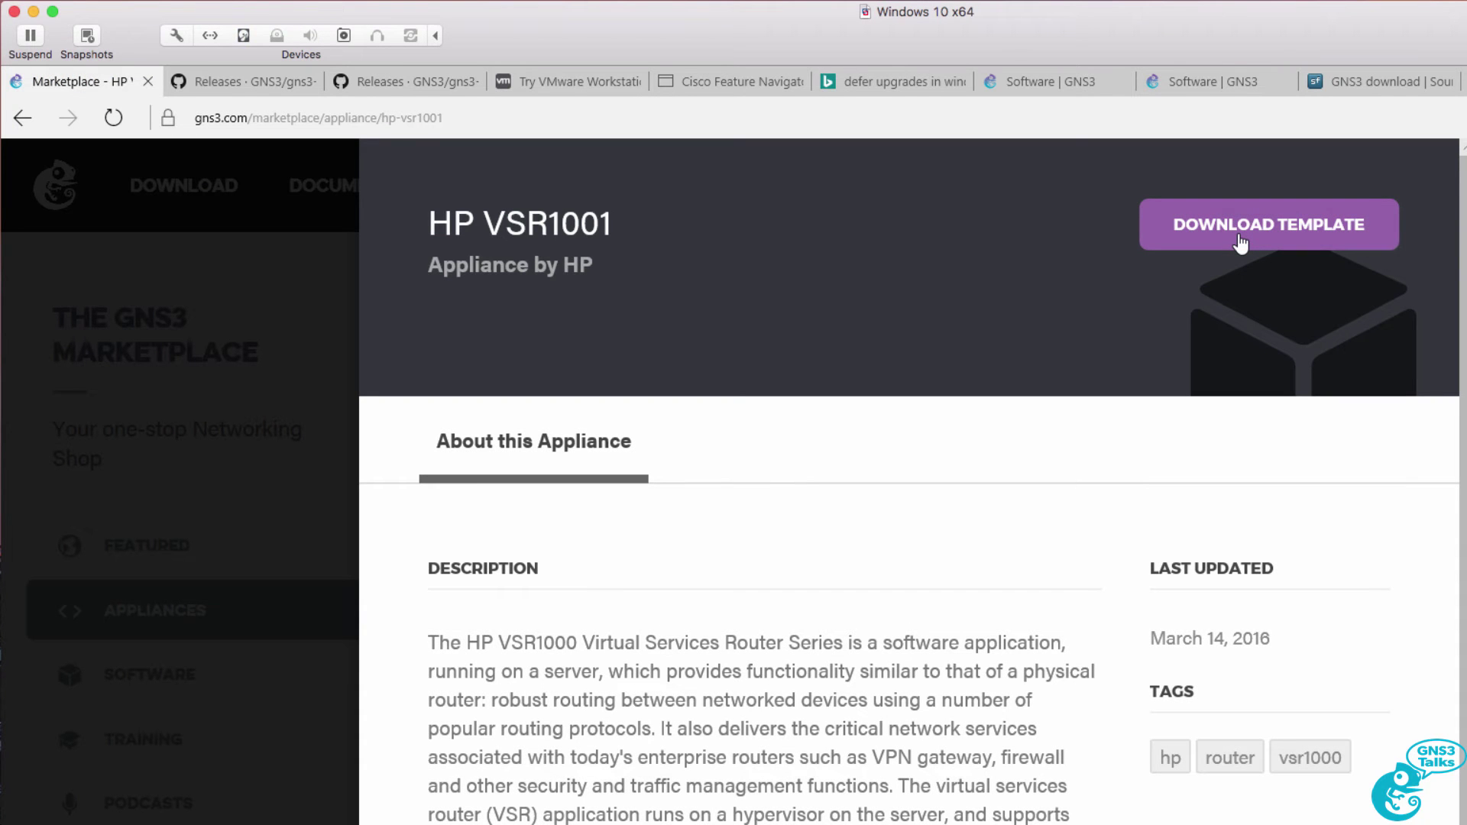
{"action": "left_click", "coordinate": [1333, 223]}
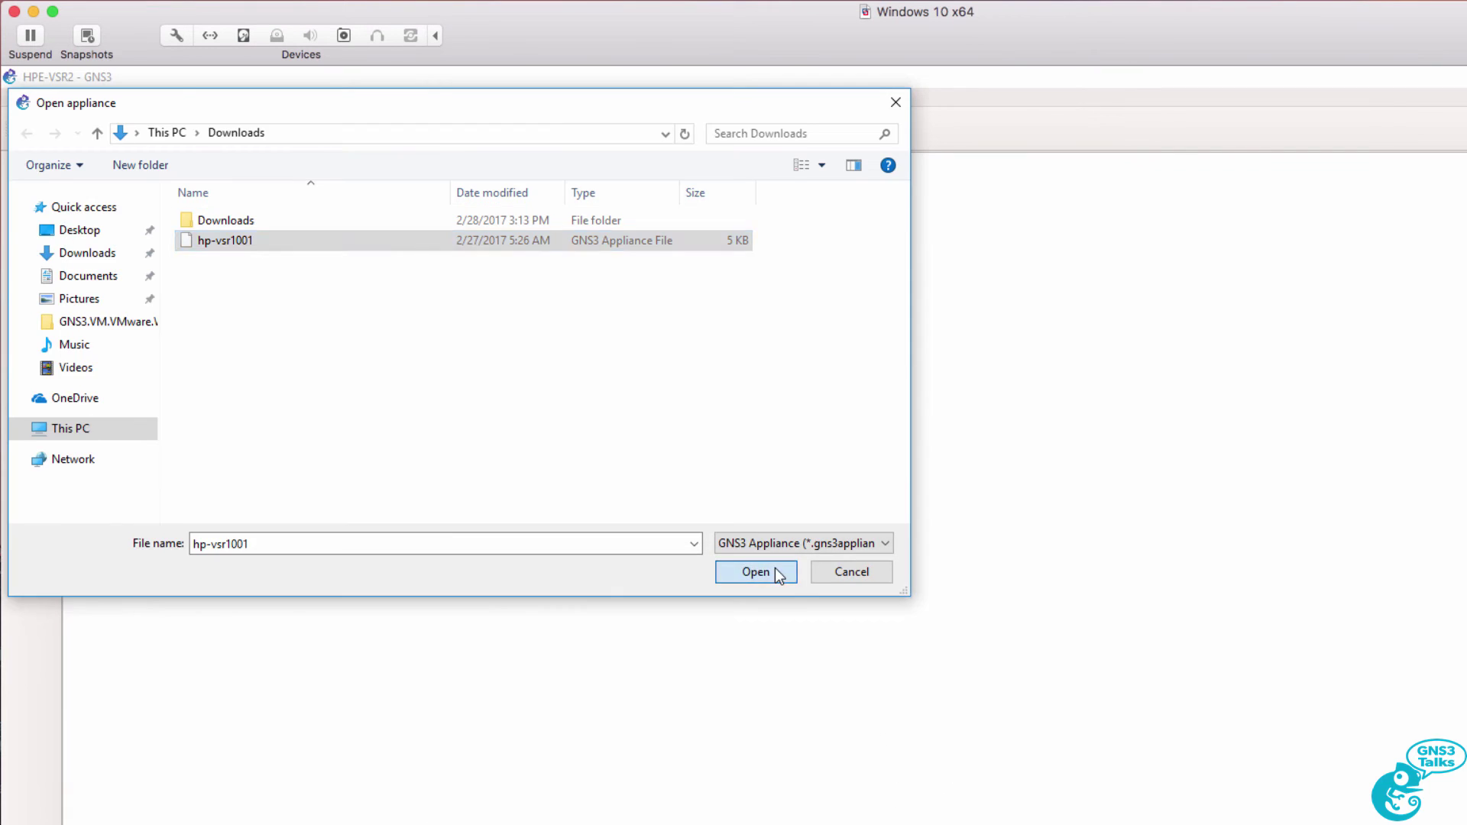
{"action": "left_click", "coordinate": [775, 569]}
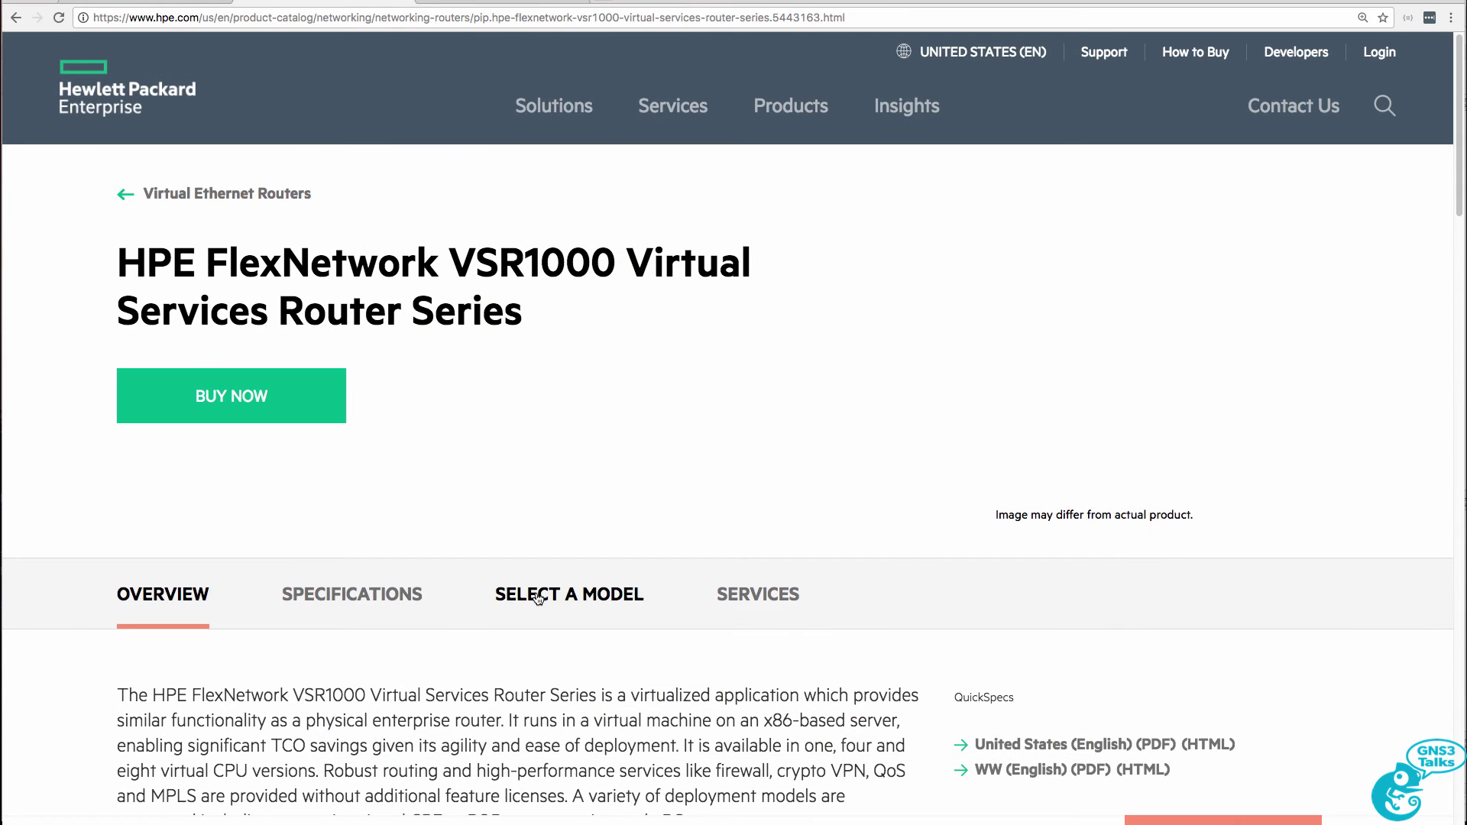
- Open the HPE FlexNetwork VSR1001 model page and highlight the one, four, eight vCPU versions sentence
{"action": "left_click", "coordinate": [539, 599]}
{"action": "scroll", "coordinate": [556, 577], "scroll_direction": "down", "scroll_amount": 2}
{"action": "scroll", "coordinate": [556, 577], "scroll_direction": "down", "scroll_amount": 6}
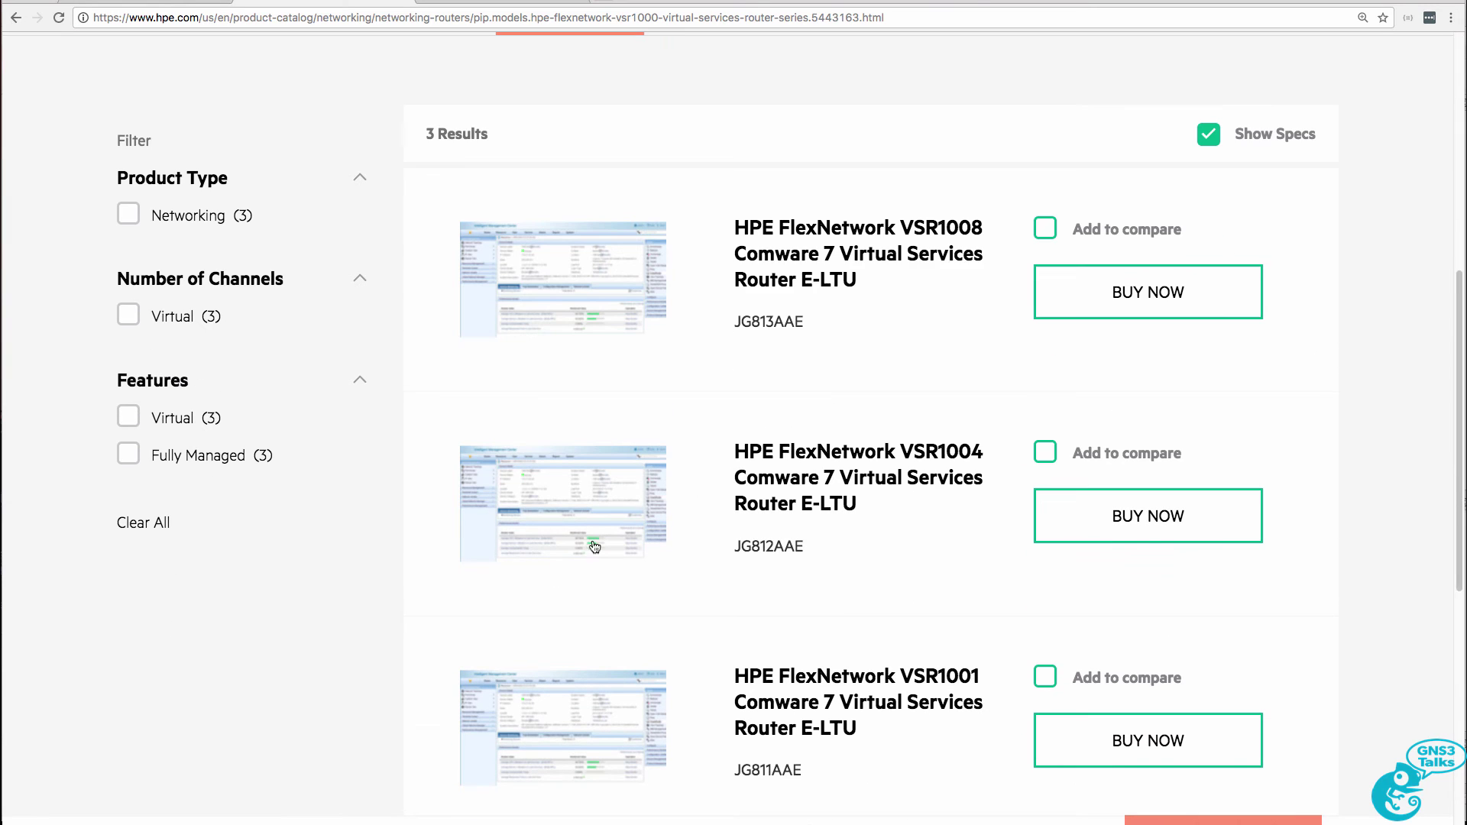
{"action": "scroll", "coordinate": [944, 379], "scroll_direction": "down", "scroll_amount": 1}
{"action": "left_click", "coordinate": [891, 660]}
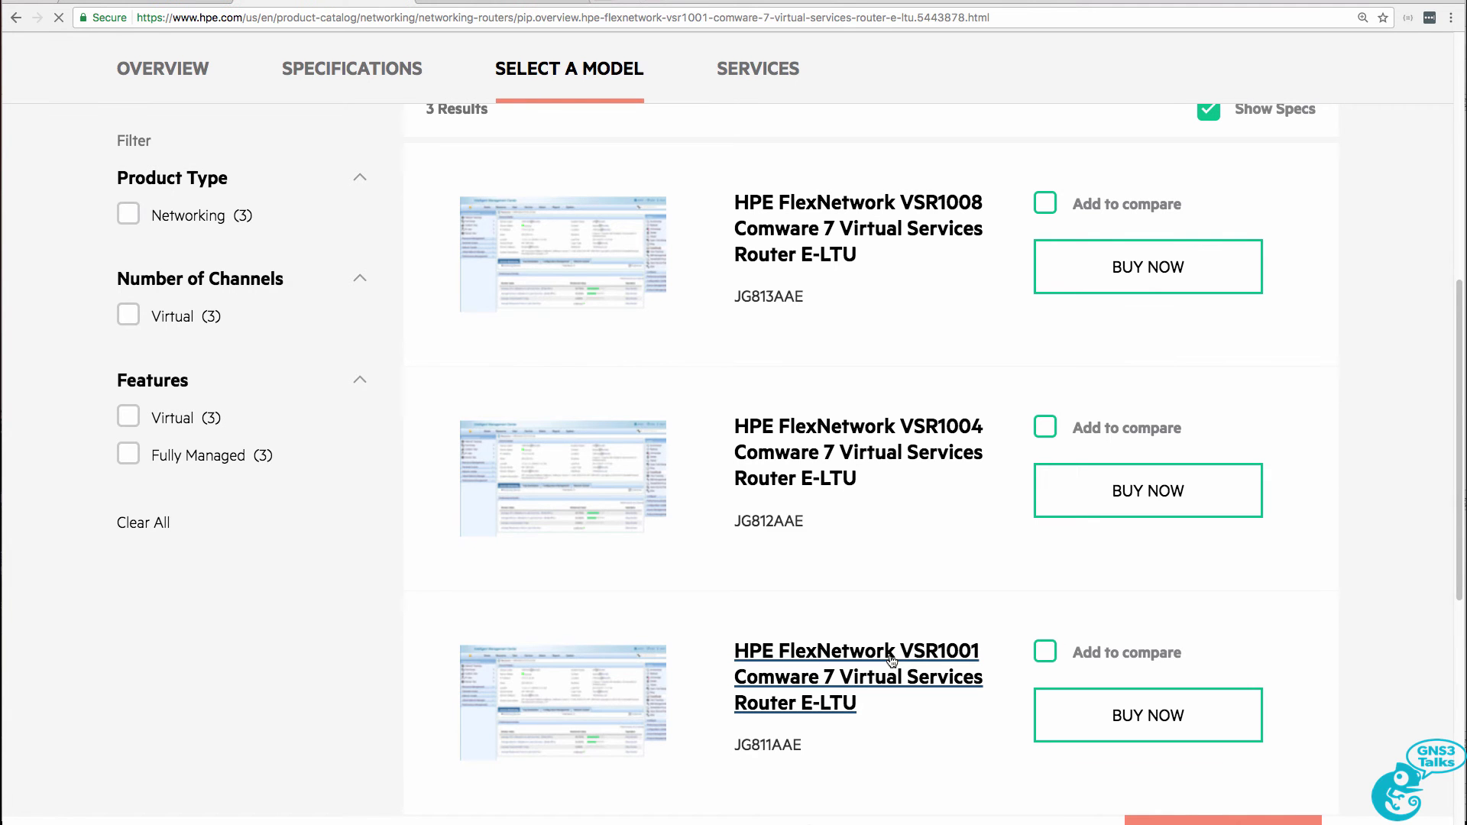
{"action": "scroll", "coordinate": [852, 544], "scroll_direction": "down", "scroll_amount": 5}
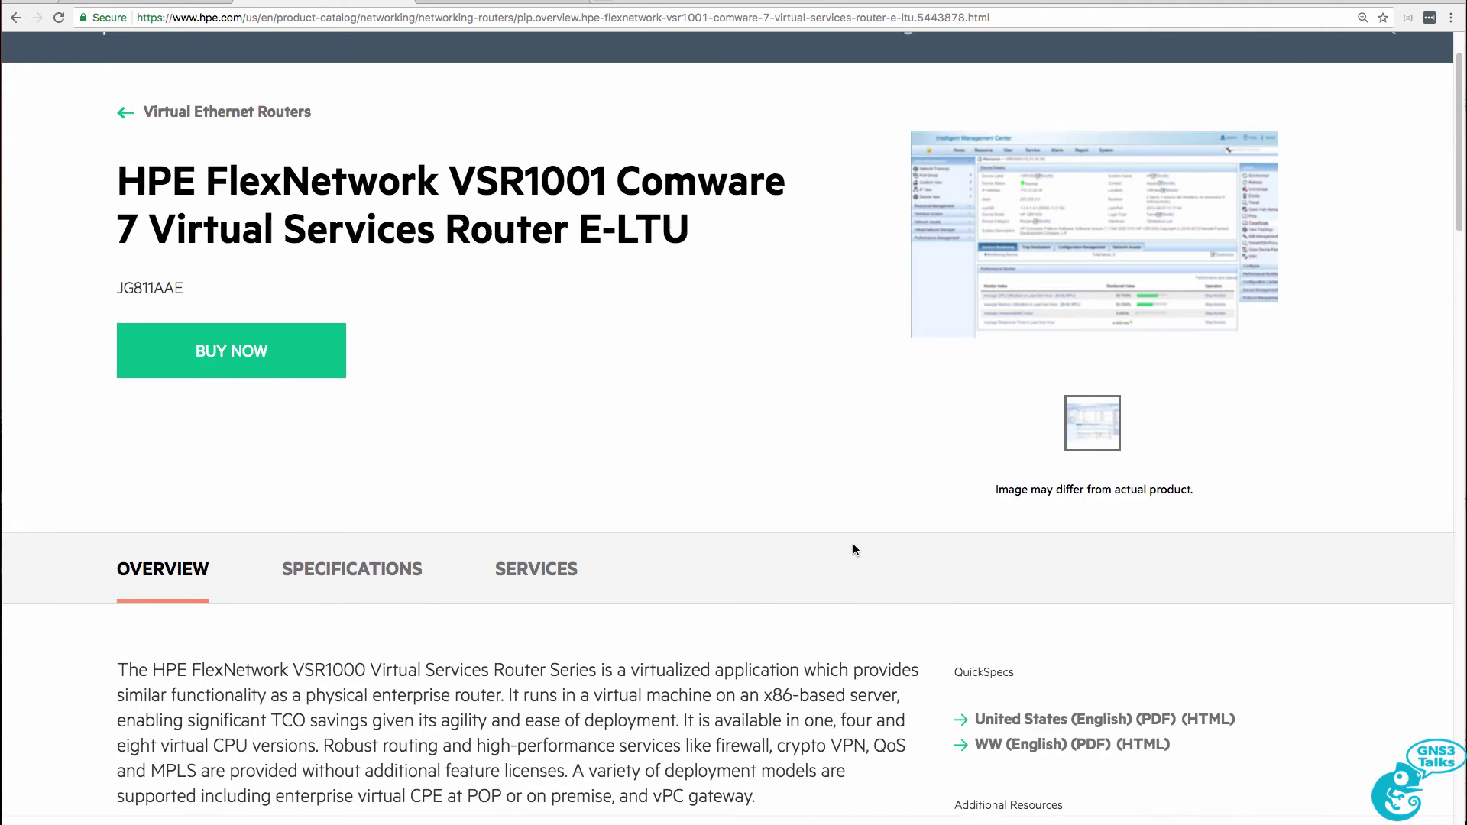
{"action": "left_click_drag", "start_coordinate": [687, 390], "coordinate": [317, 420]}
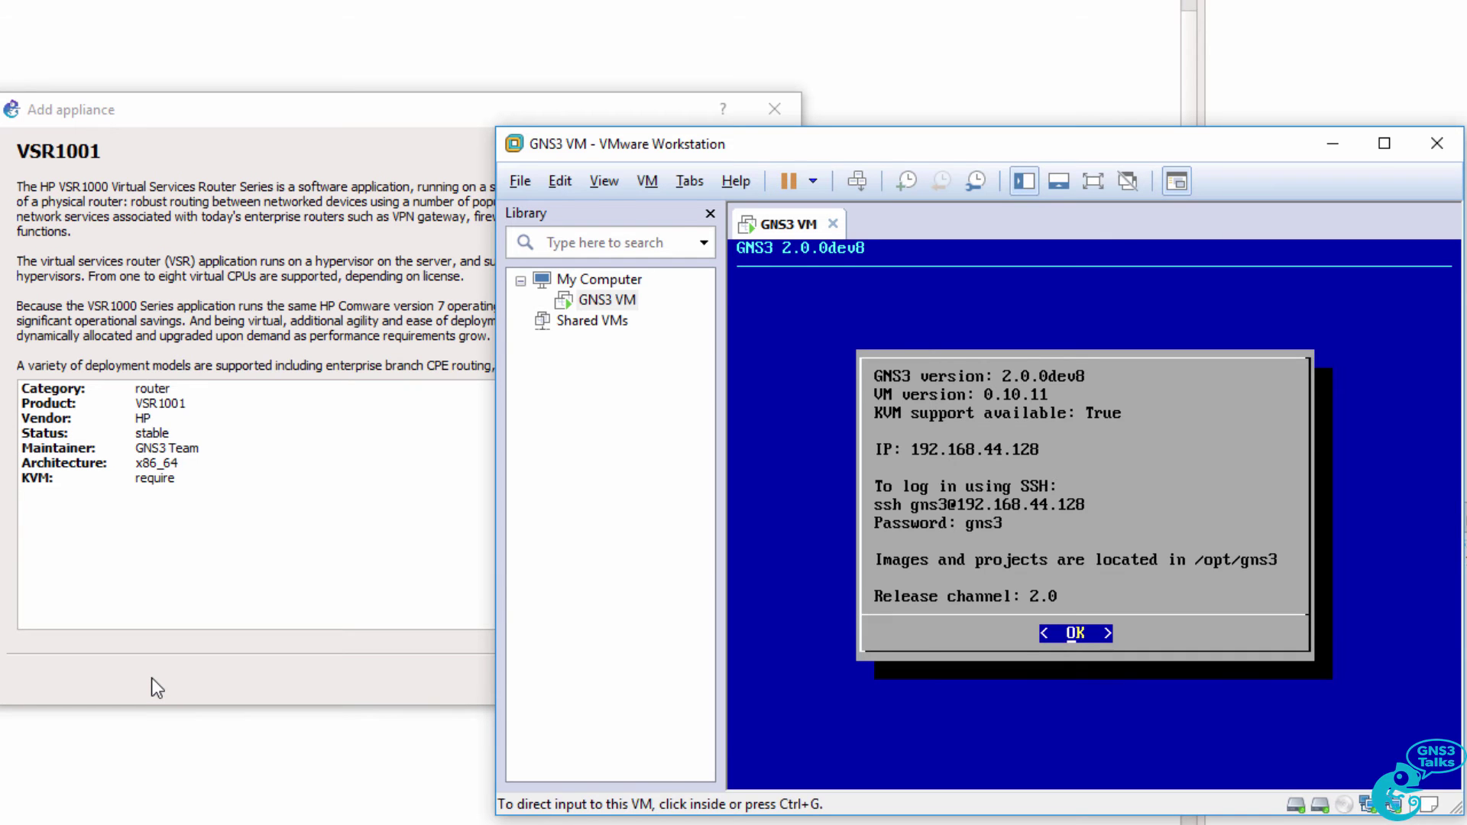
- Advance the VSR1001 wizard past the description to the Server step, running on the GNS3 VM
{"action": "left_click", "coordinate": [332, 328]}
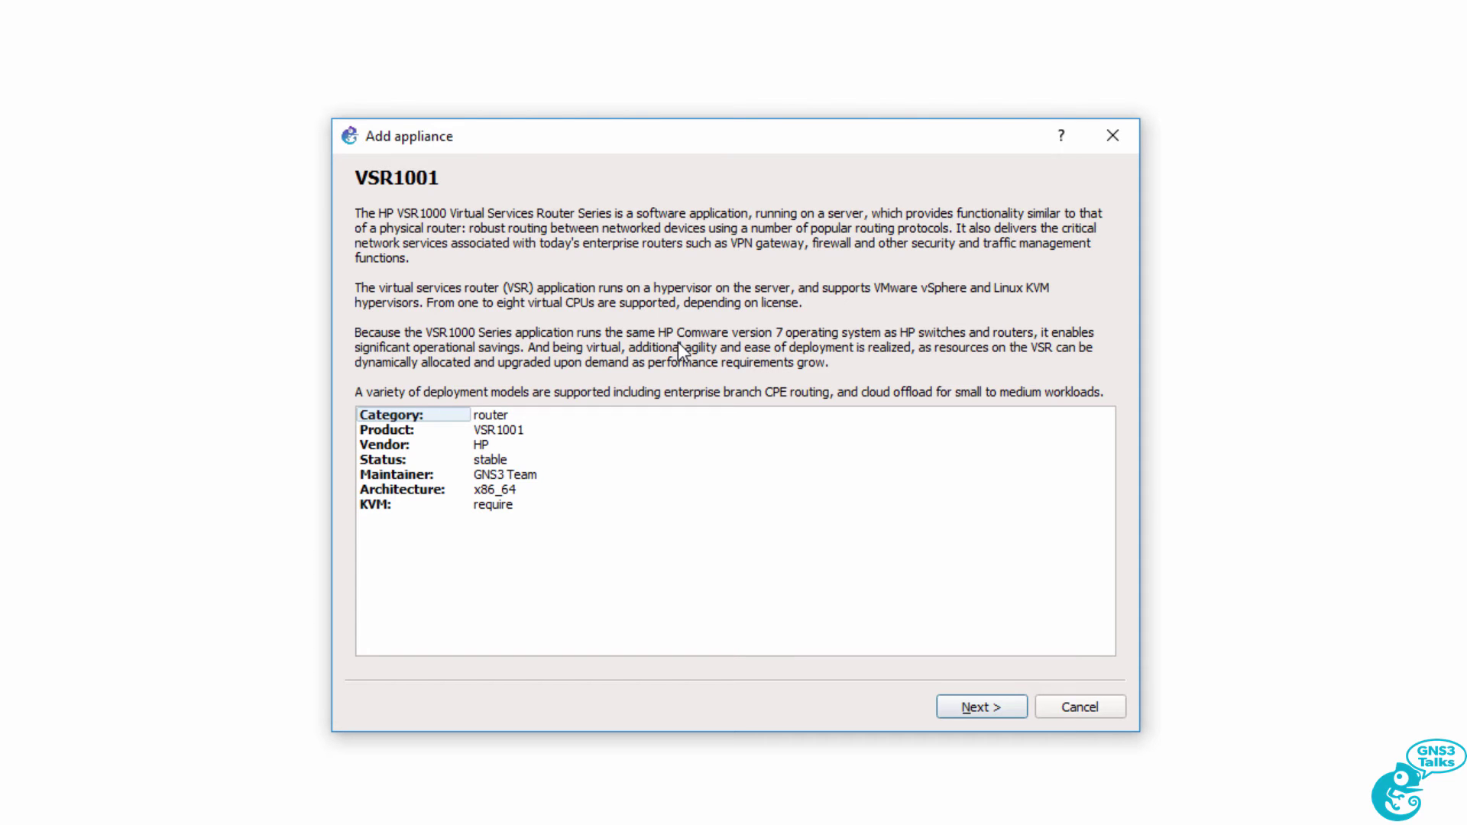
{"action": "left_click", "coordinate": [975, 705]}
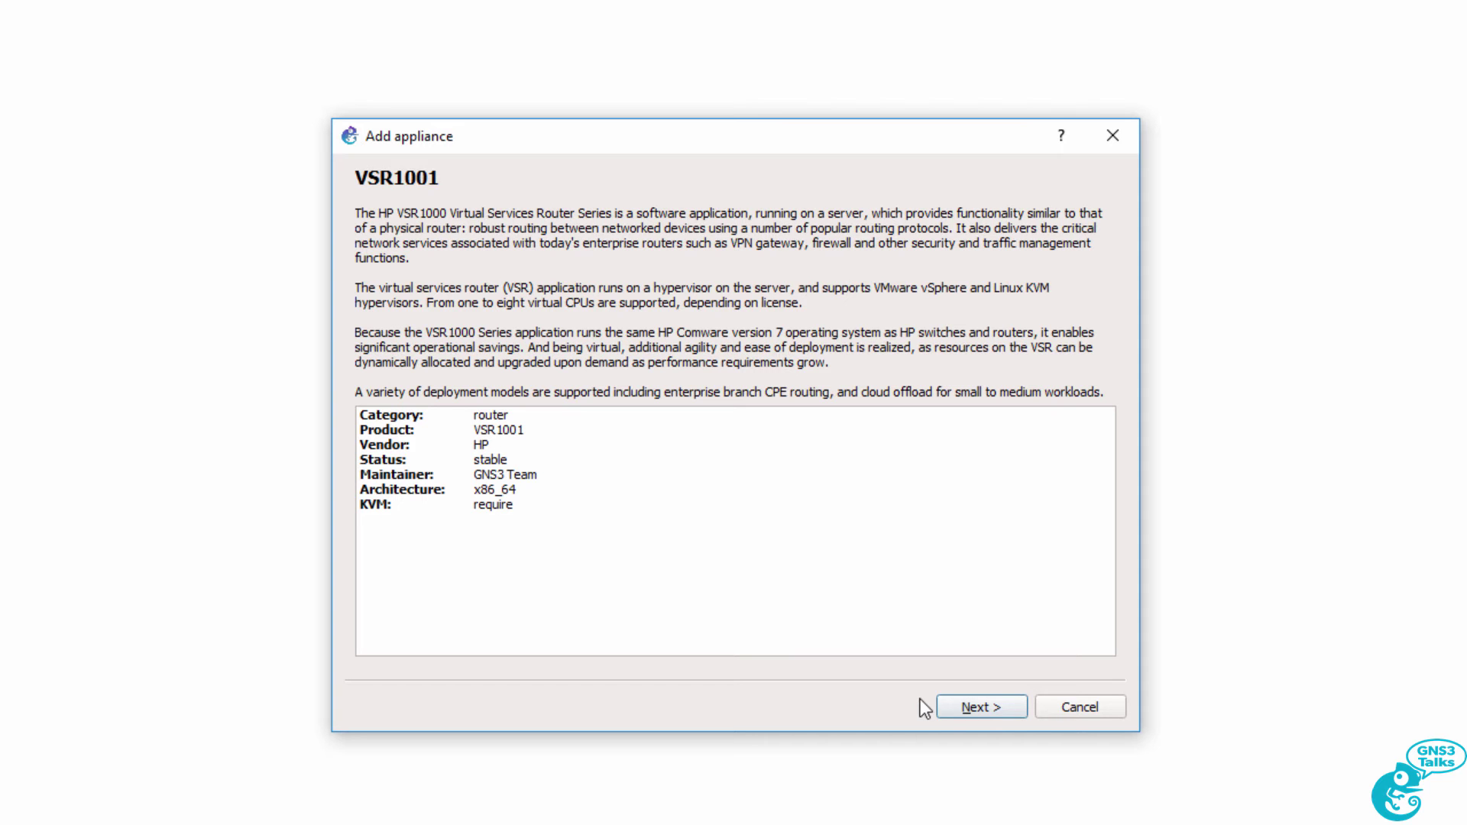
{"action": "left_click", "coordinate": [987, 705]}
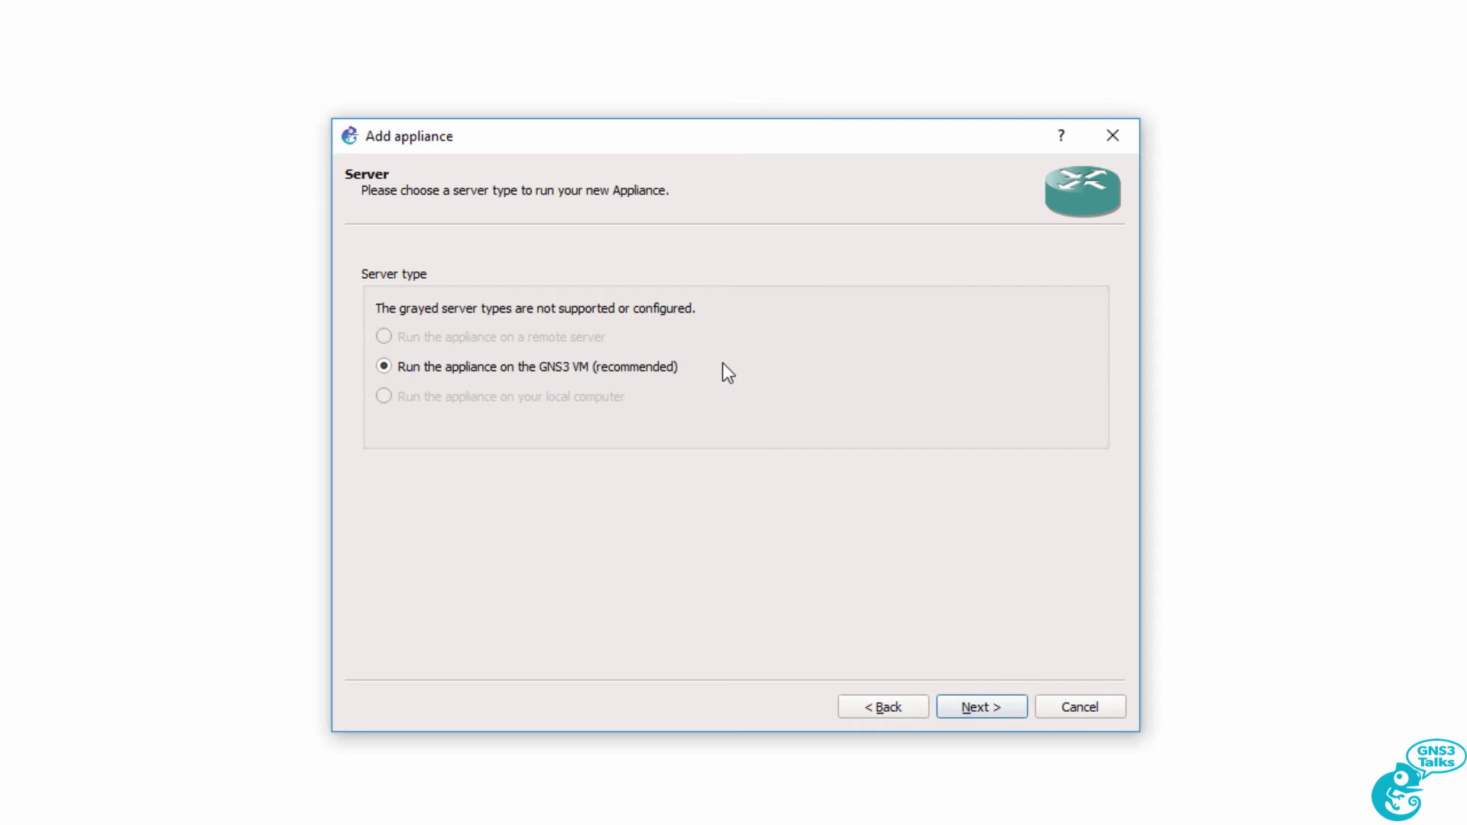
- Reach the required files, expand VSR1001 7.10.E0324 and select empty8G.qcow2 for download
{"action": "left_click", "coordinate": [1001, 705]}
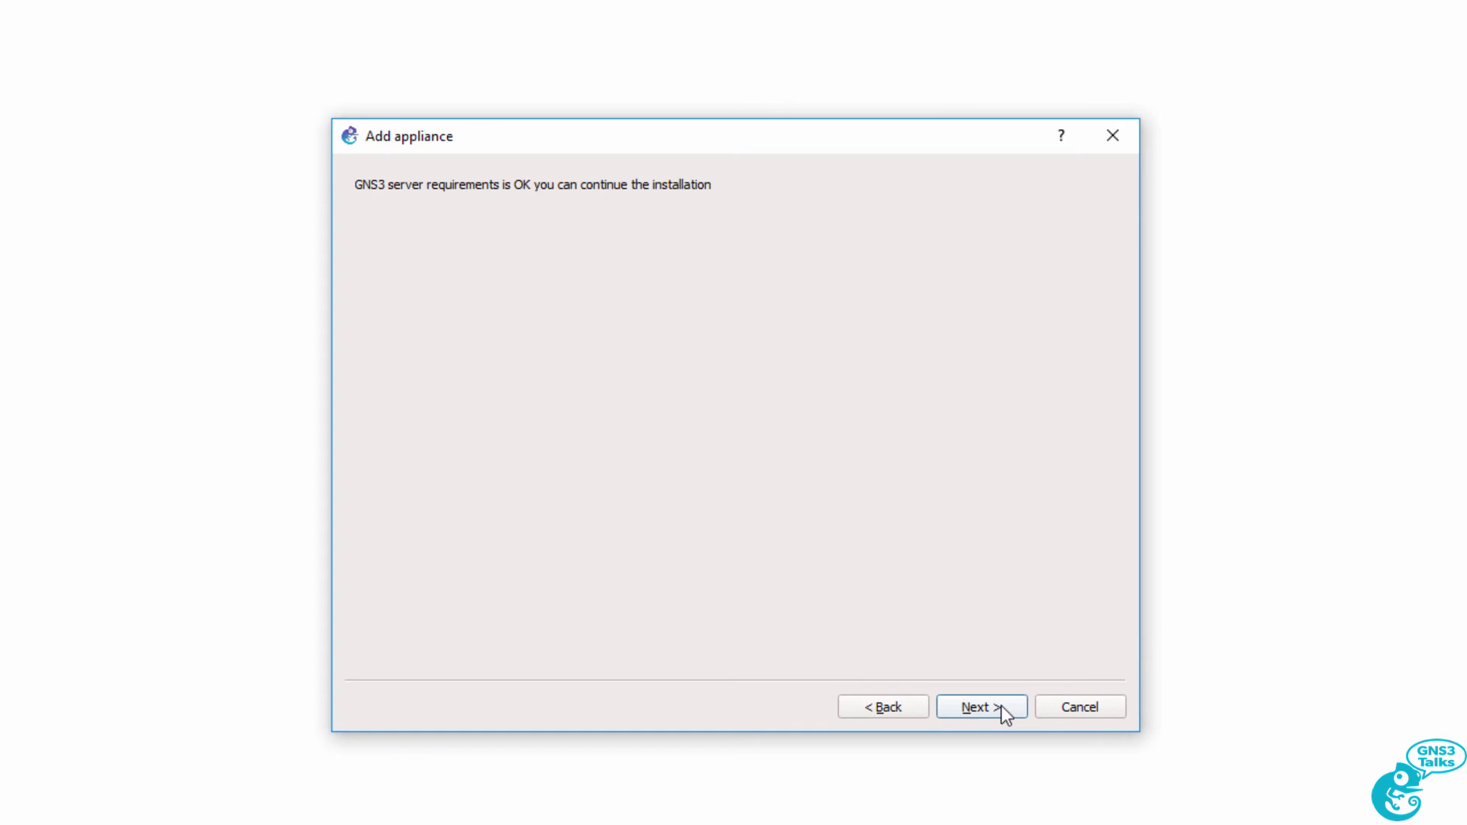
{"action": "left_click", "coordinate": [1001, 704]}
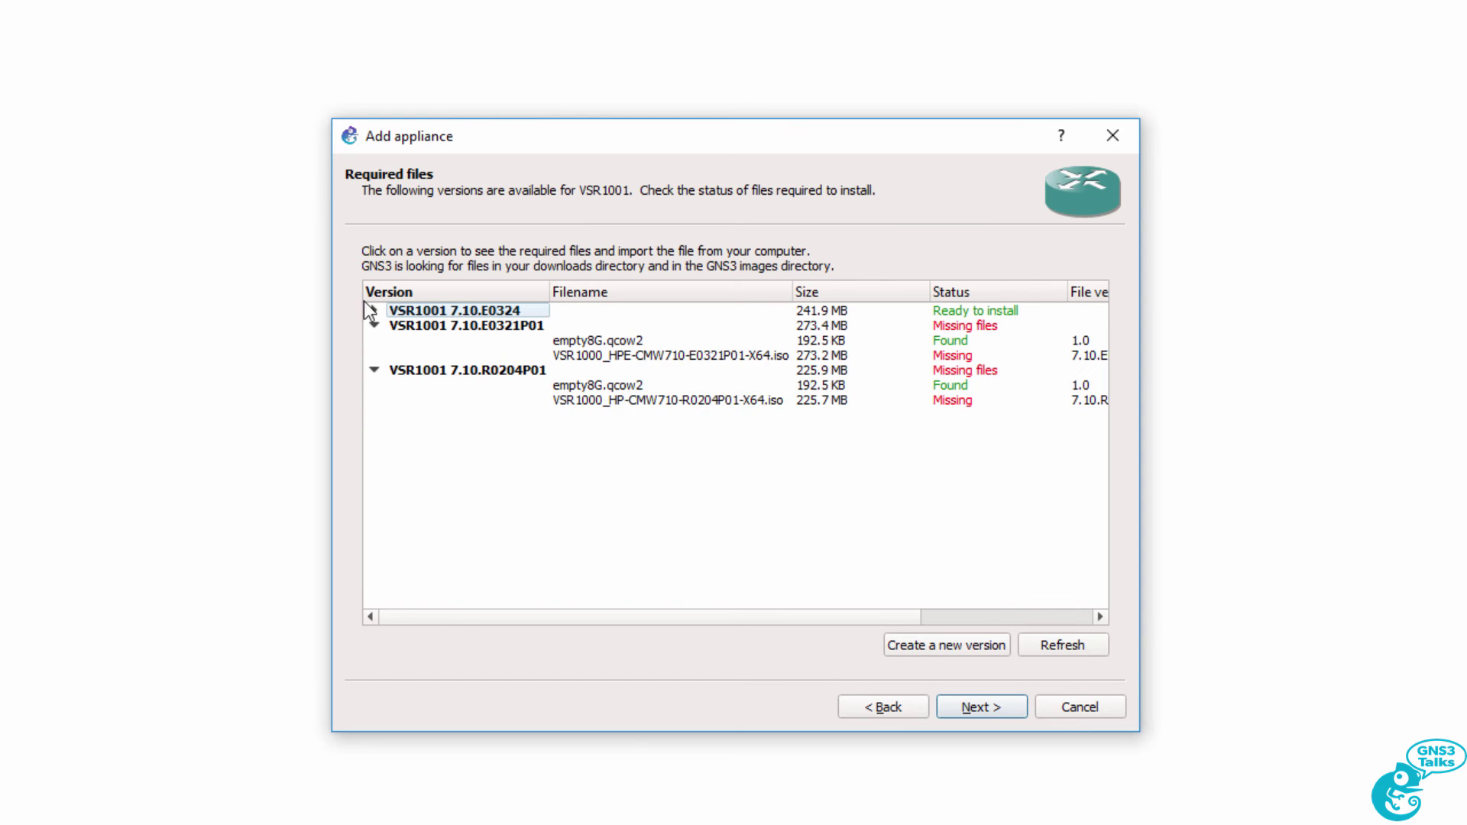
{"action": "left_click", "coordinate": [374, 311]}
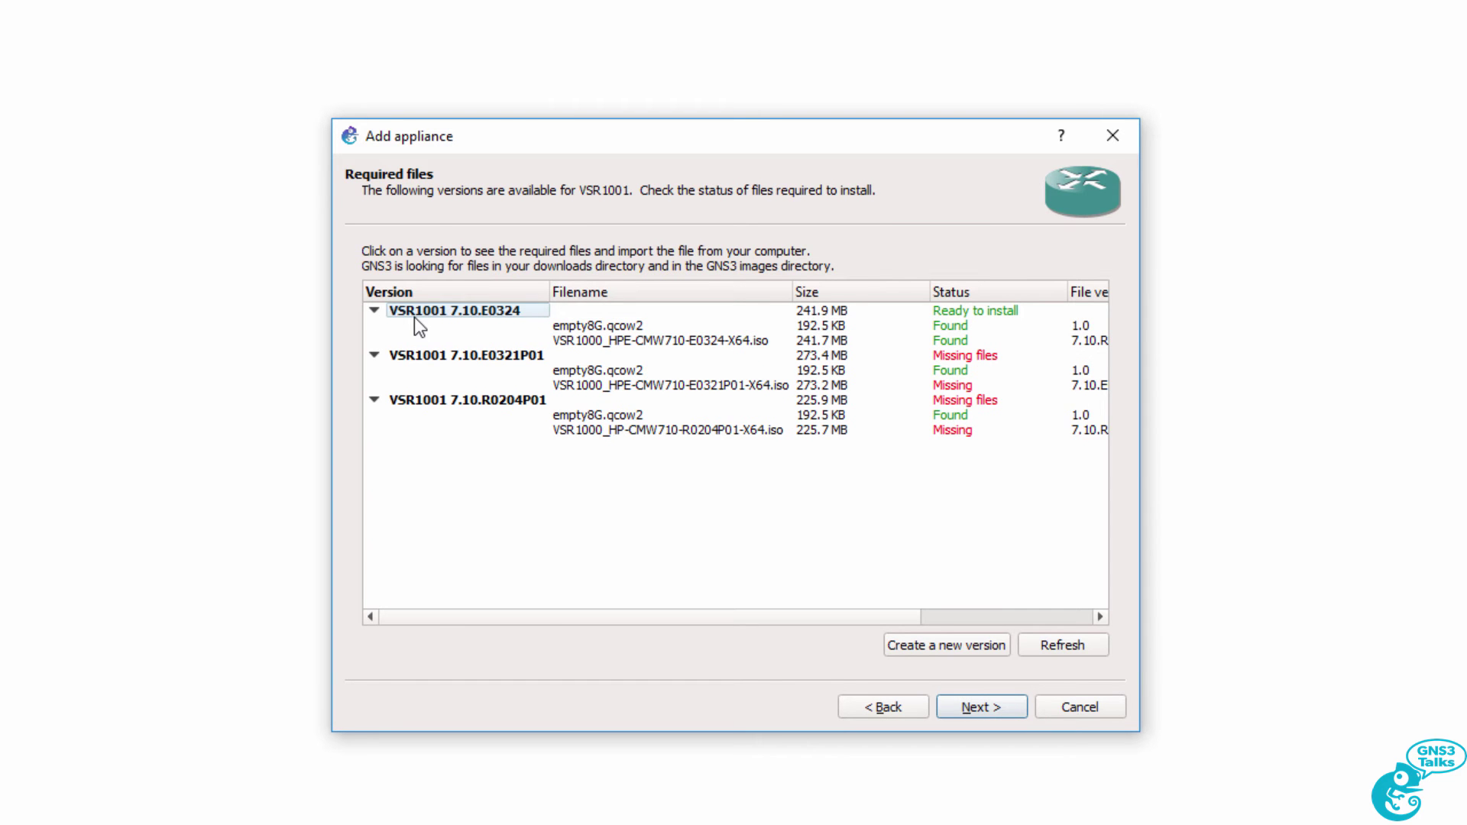
{"action": "left_click", "coordinate": [588, 326]}
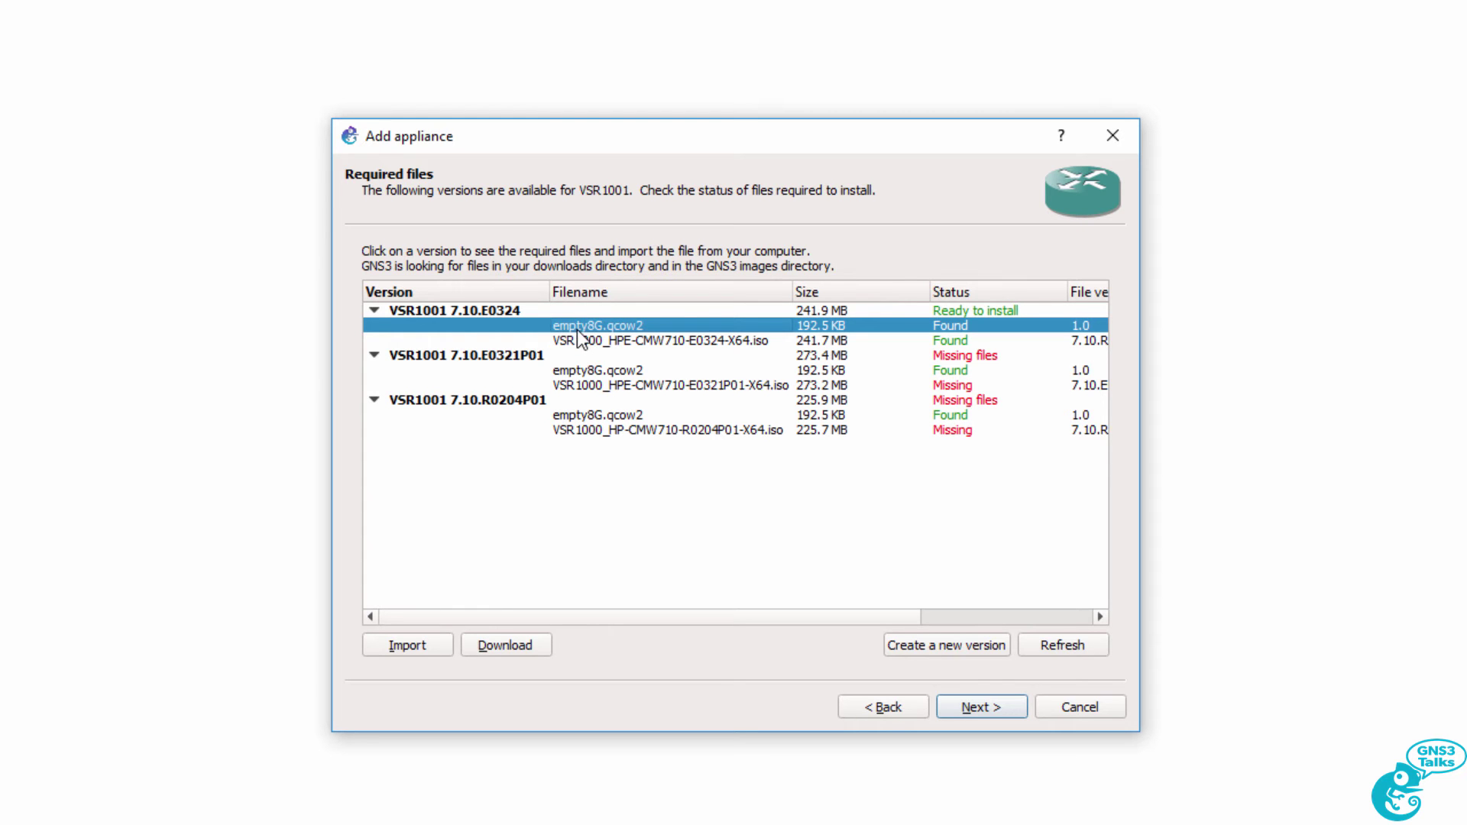
{"action": "left_click", "coordinate": [578, 336]}
{"action": "left_click", "coordinate": [594, 325]}
- Download empty8G.qcow2 from SourceForge in Edge and show it in the Downloads folder
{"action": "left_click", "coordinate": [498, 642]}
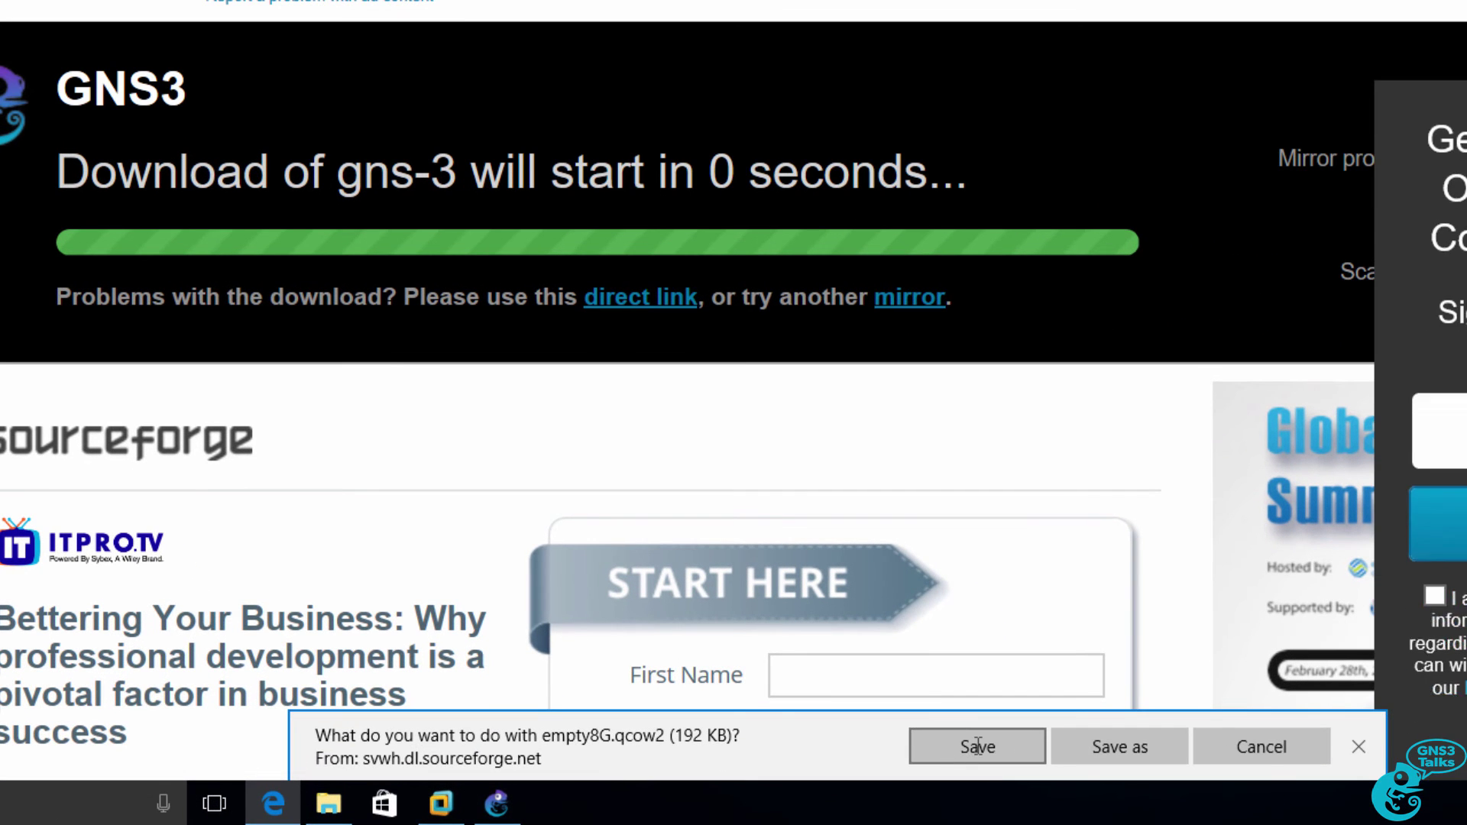
{"action": "left_click", "coordinate": [978, 747]}
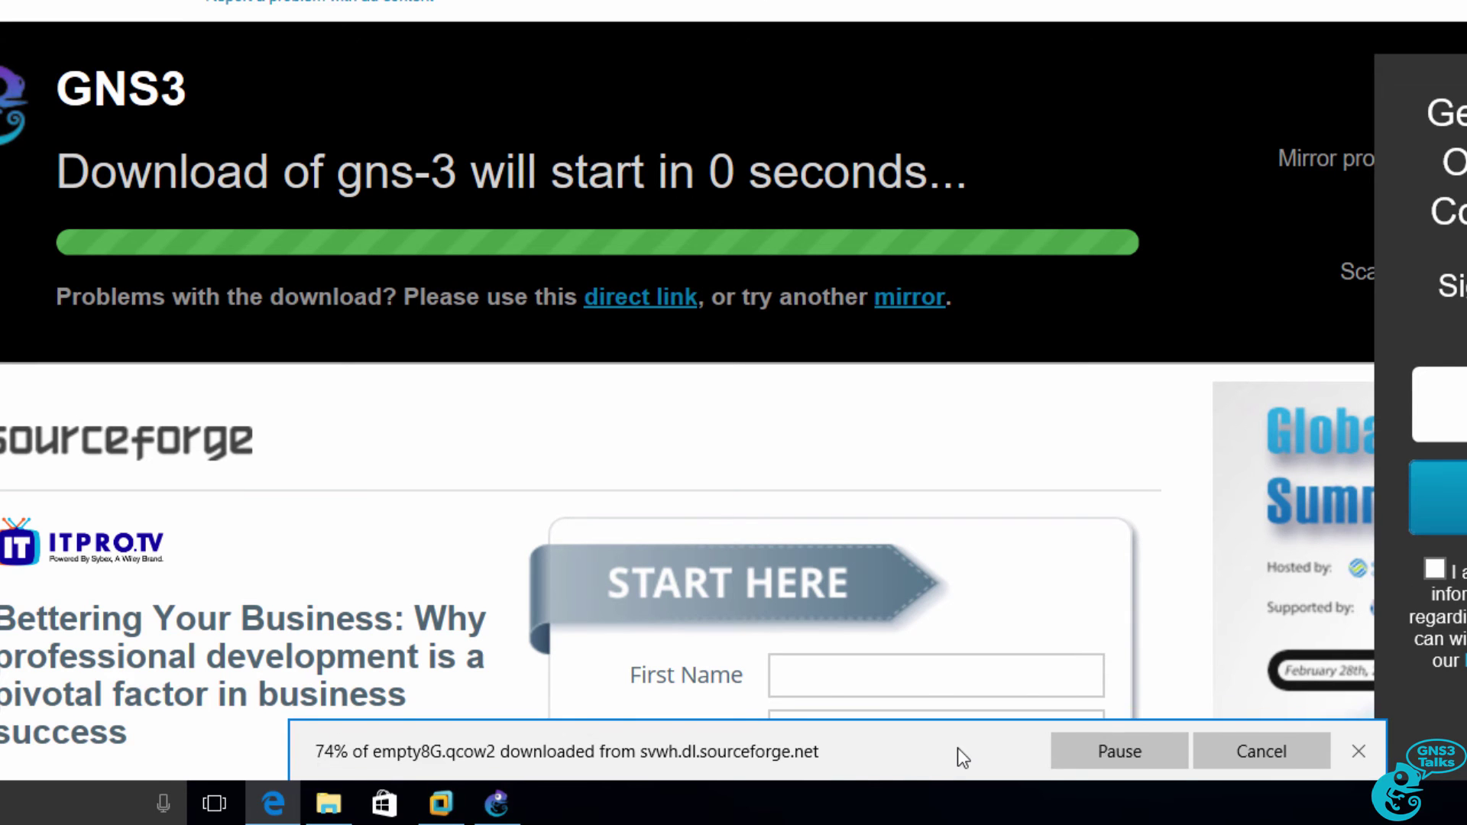
{"action": "left_click", "coordinate": [1111, 751]}
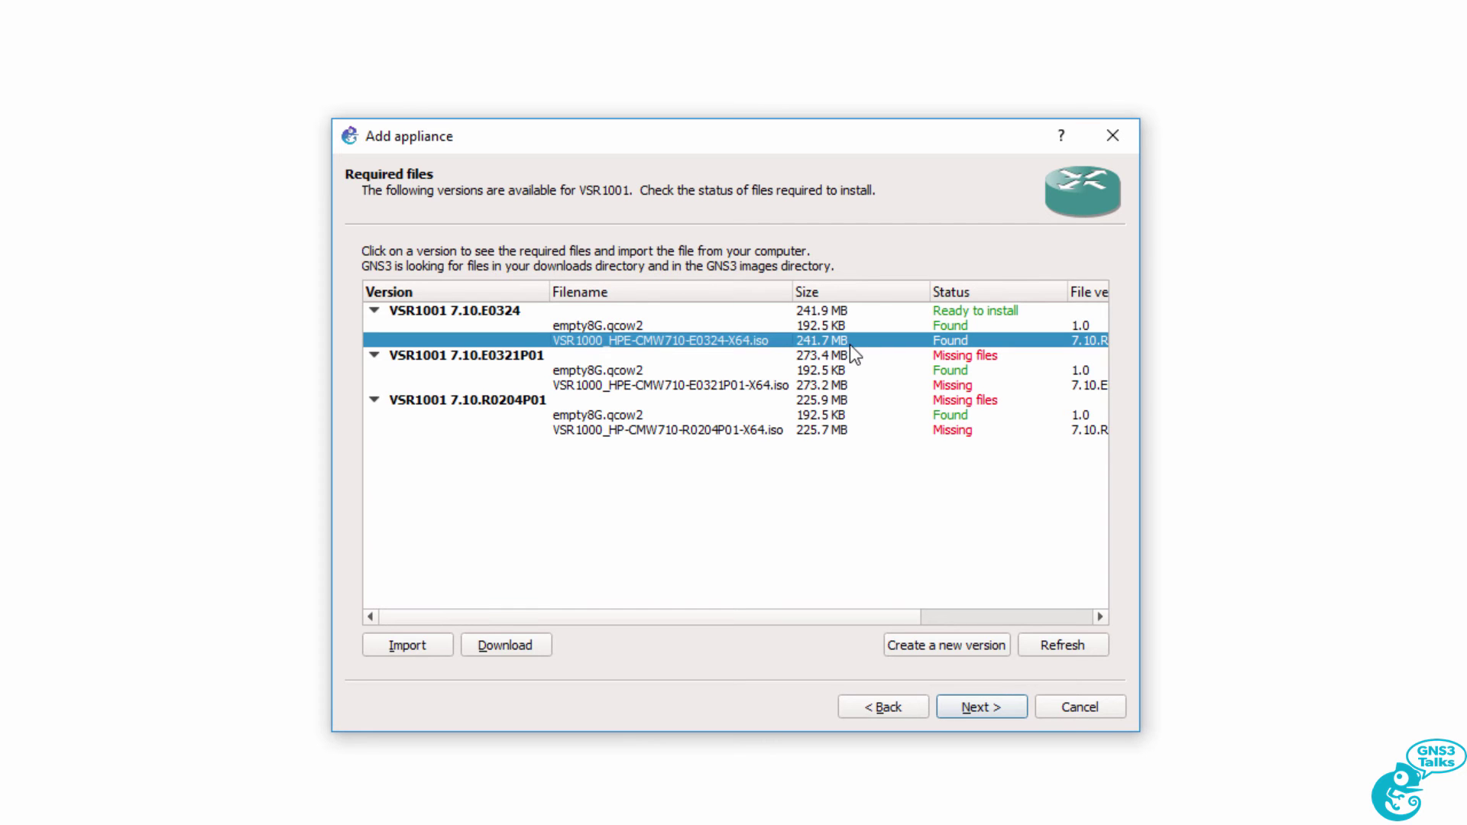
- Start the VSR1000_HPE-CMW710-E0324-X64.iso download from GNS3 and accept the vendor-registration warning
{"action": "left_click", "coordinate": [538, 642]}
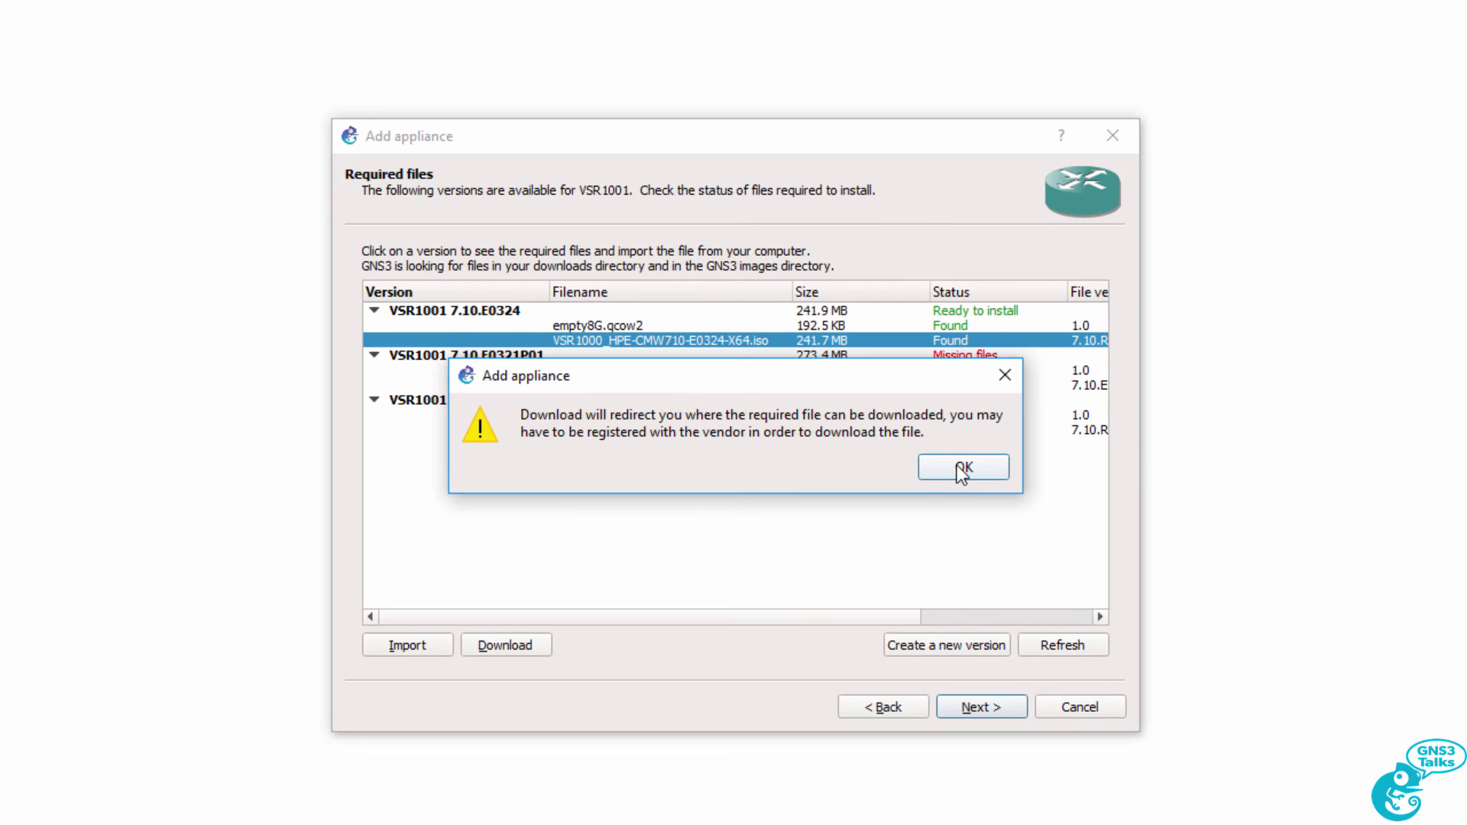
{"action": "left_click", "coordinate": [961, 470]}
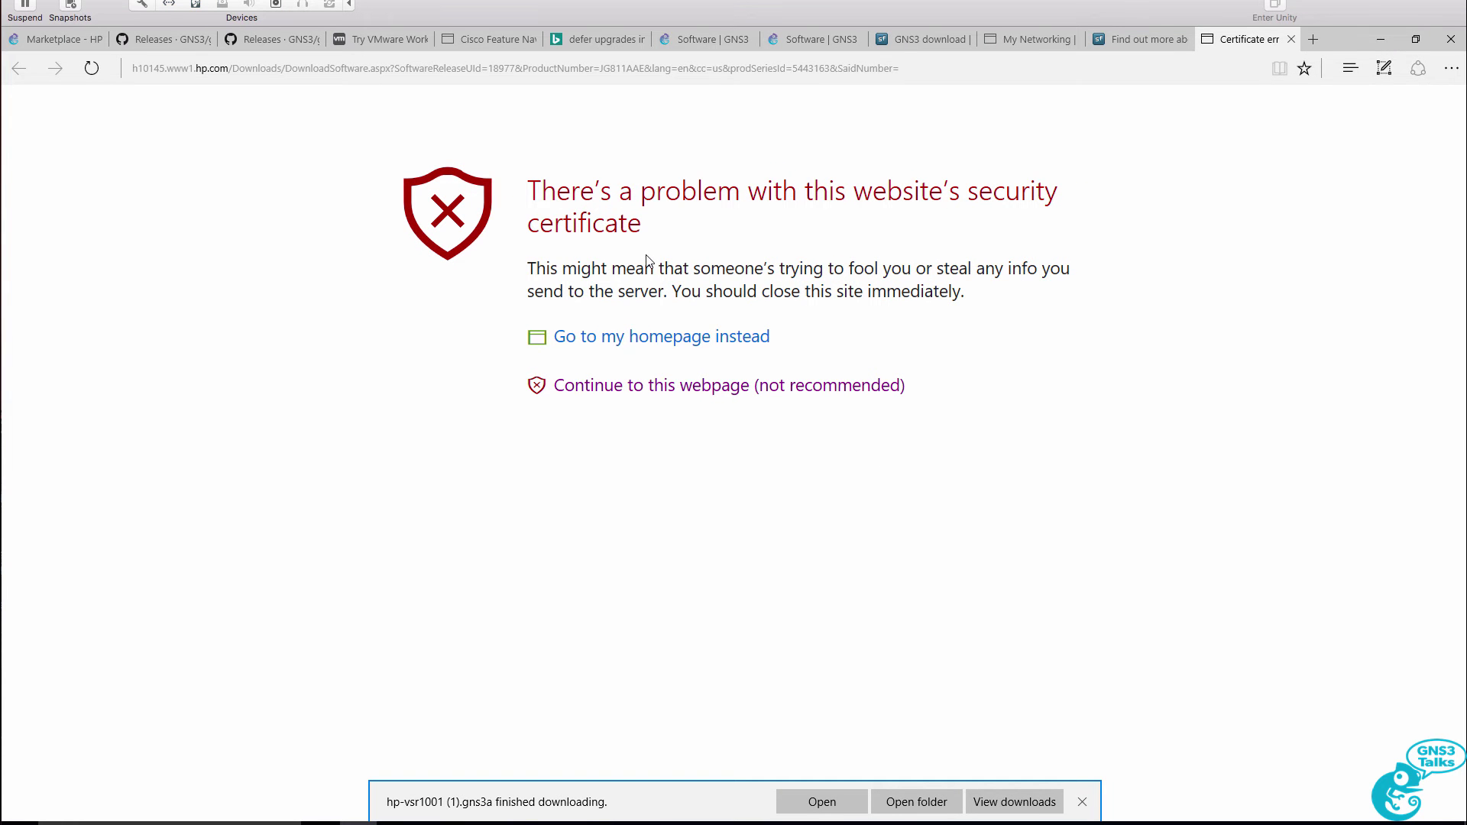
- Proceed past the certificate warning to reach the HPE VSR1000 software download page
{"action": "left_click", "coordinate": [618, 399]}
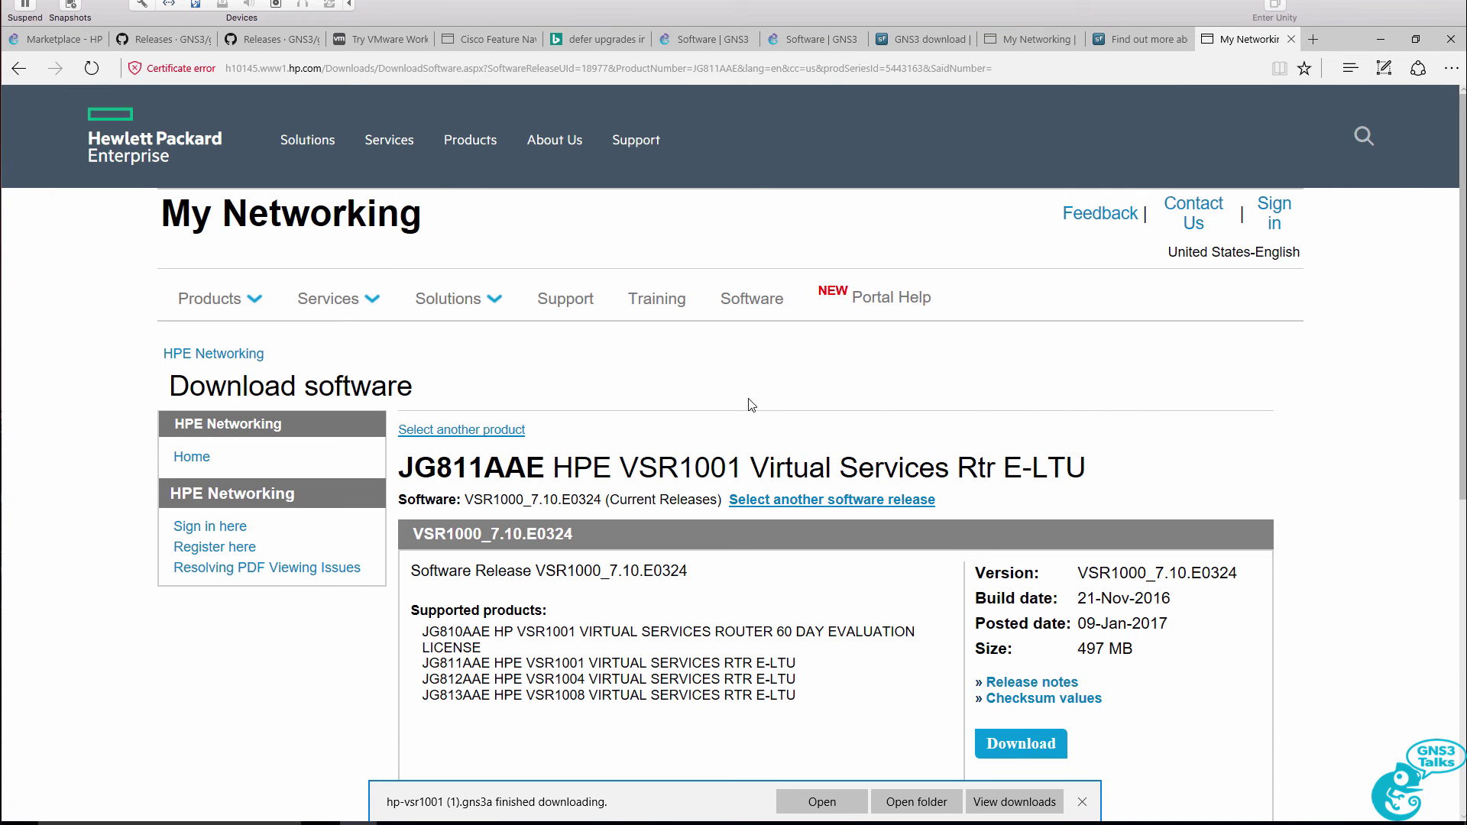
{"action": "scroll", "coordinate": [752, 405], "scroll_direction": "down", "scroll_amount": 3}
{"action": "left_click_drag", "start_coordinate": [553, 246], "coordinate": [748, 244]}
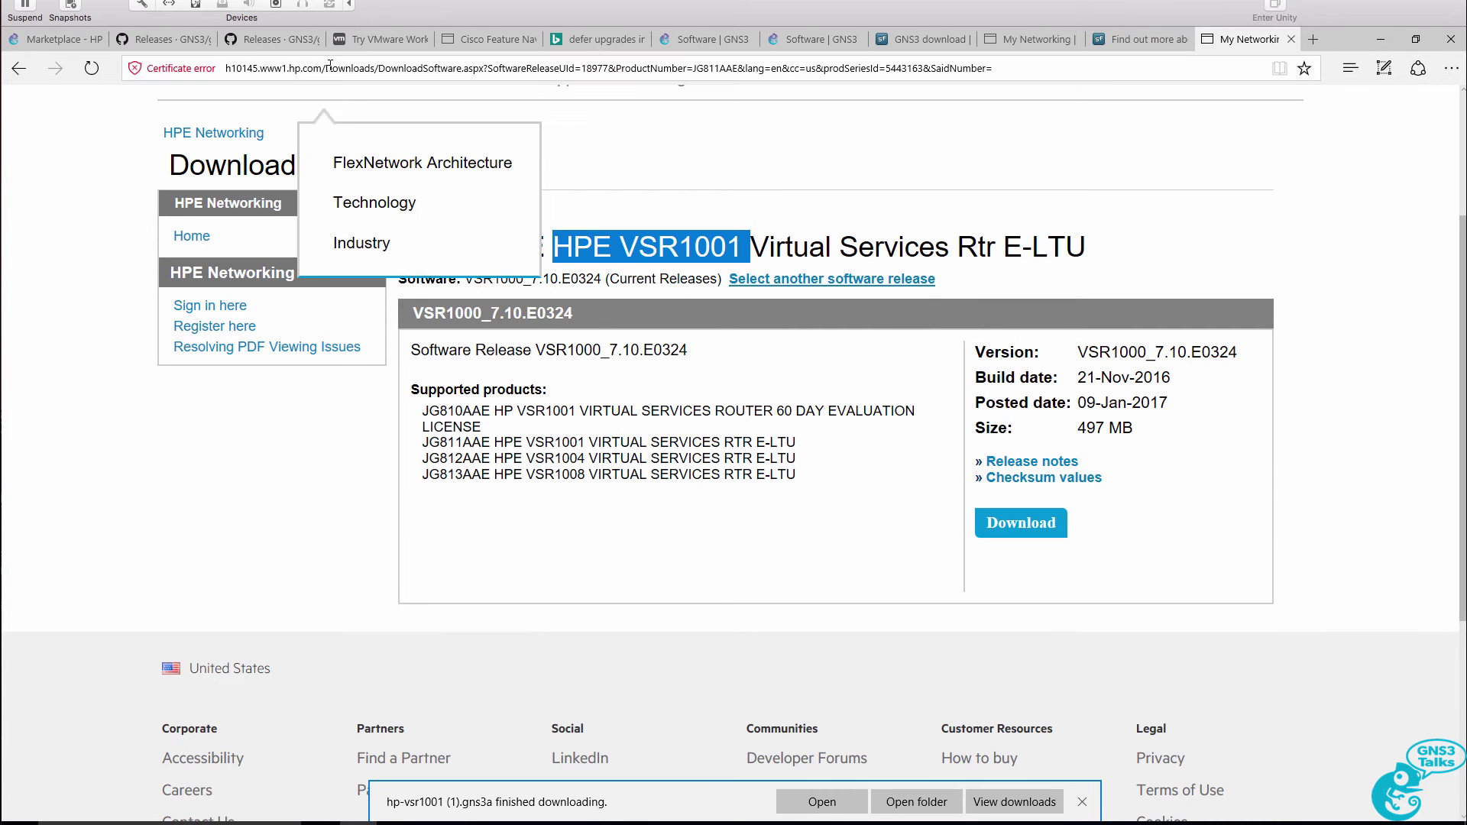
{"action": "left_click_drag", "start_coordinate": [319, 68], "coordinate": [153, 57]}
{"action": "left_click", "coordinate": [825, 181]}
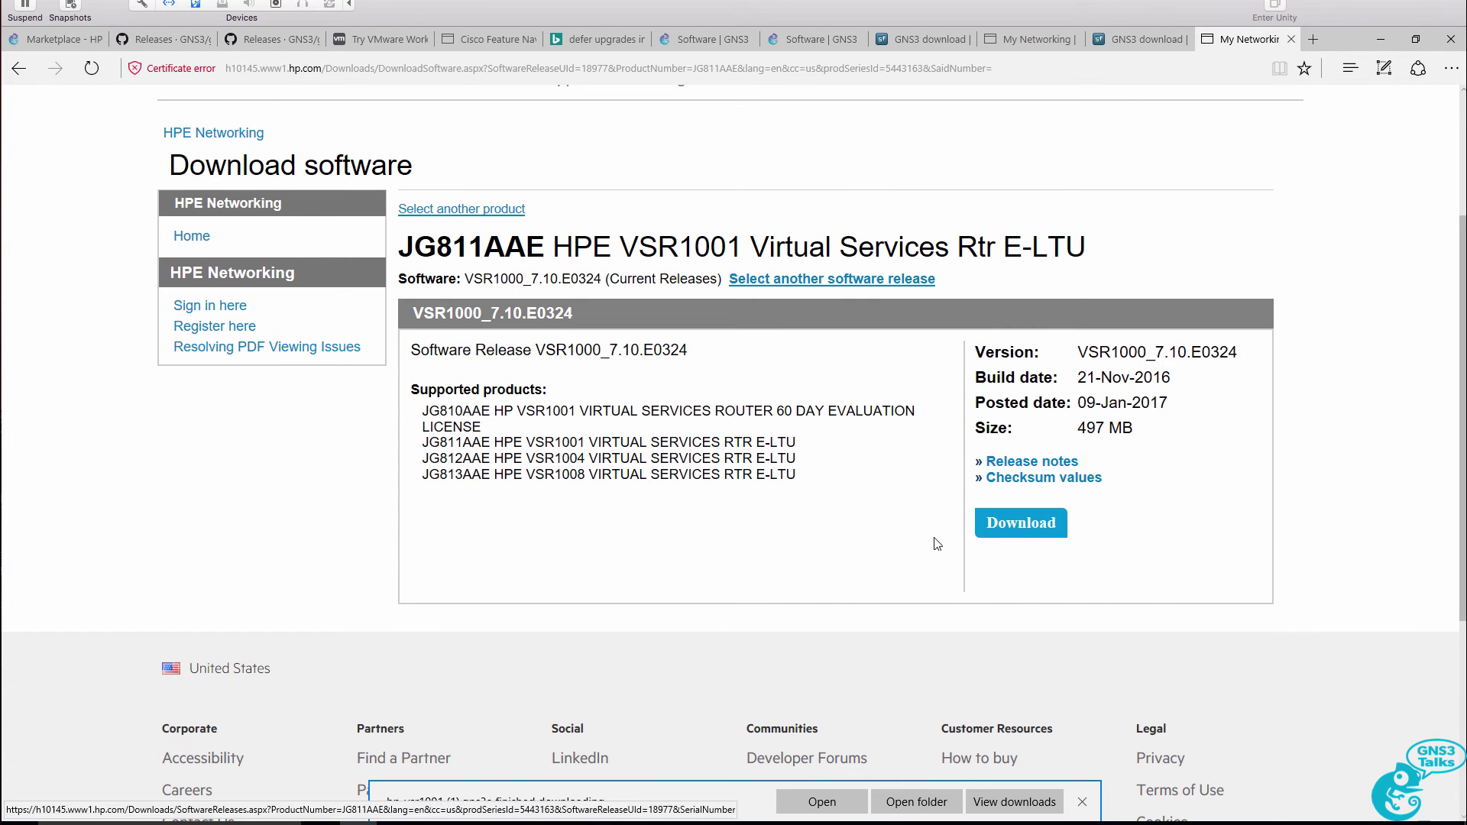
{"action": "scroll", "coordinate": [1050, 504], "scroll_direction": "up", "scroll_amount": 2}
{"action": "scroll", "coordinate": [1050, 500], "scroll_direction": "down", "scroll_amount": 4}
{"action": "scroll", "coordinate": [1050, 500], "scroll_direction": "up", "scroll_amount": 2}
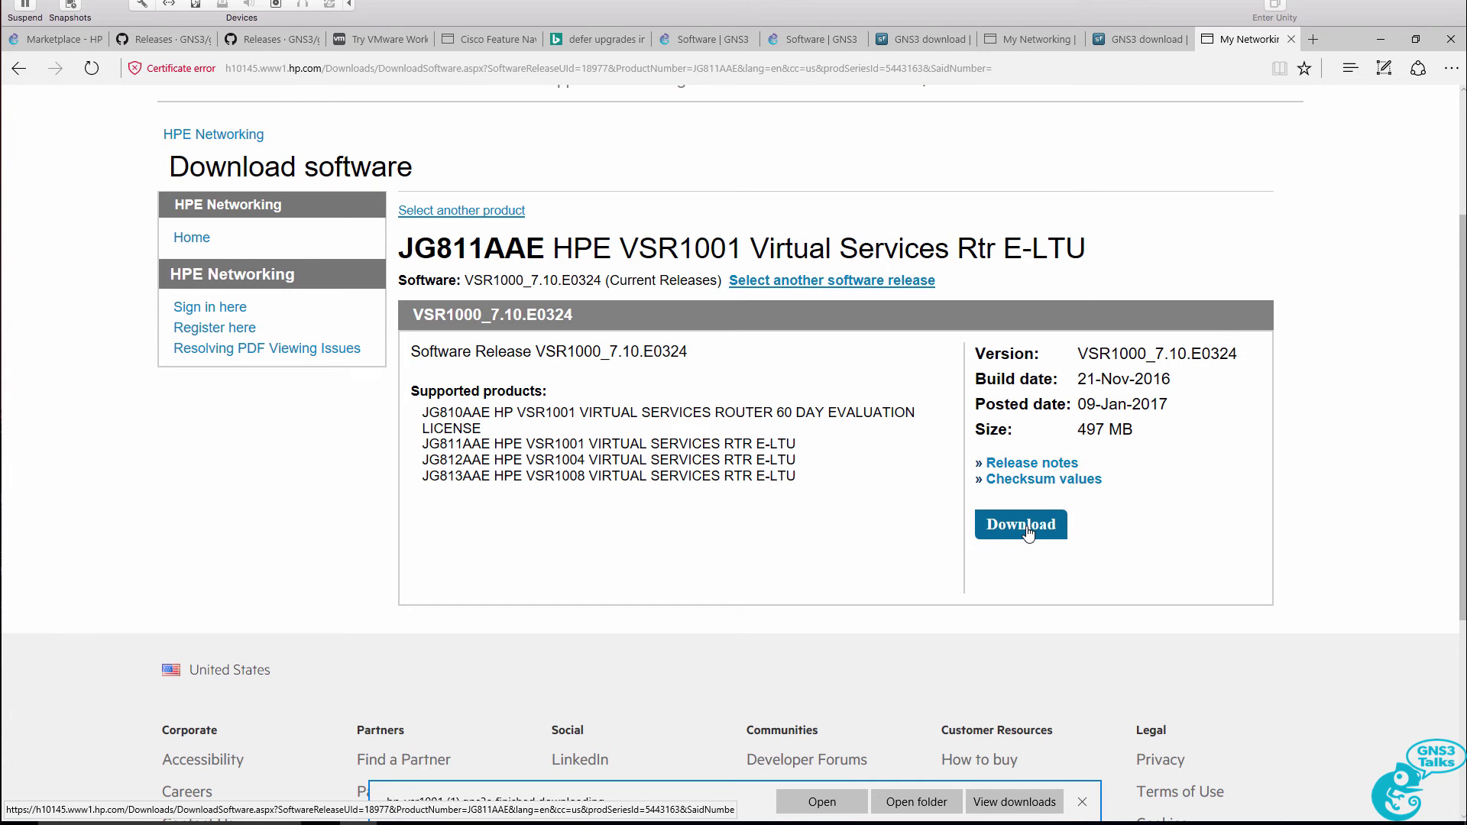
- Accept the HPE licence and save VSR1000_7.10.E0324.zip (about 496 MB) to the computer
{"action": "left_click", "coordinate": [1026, 526]}
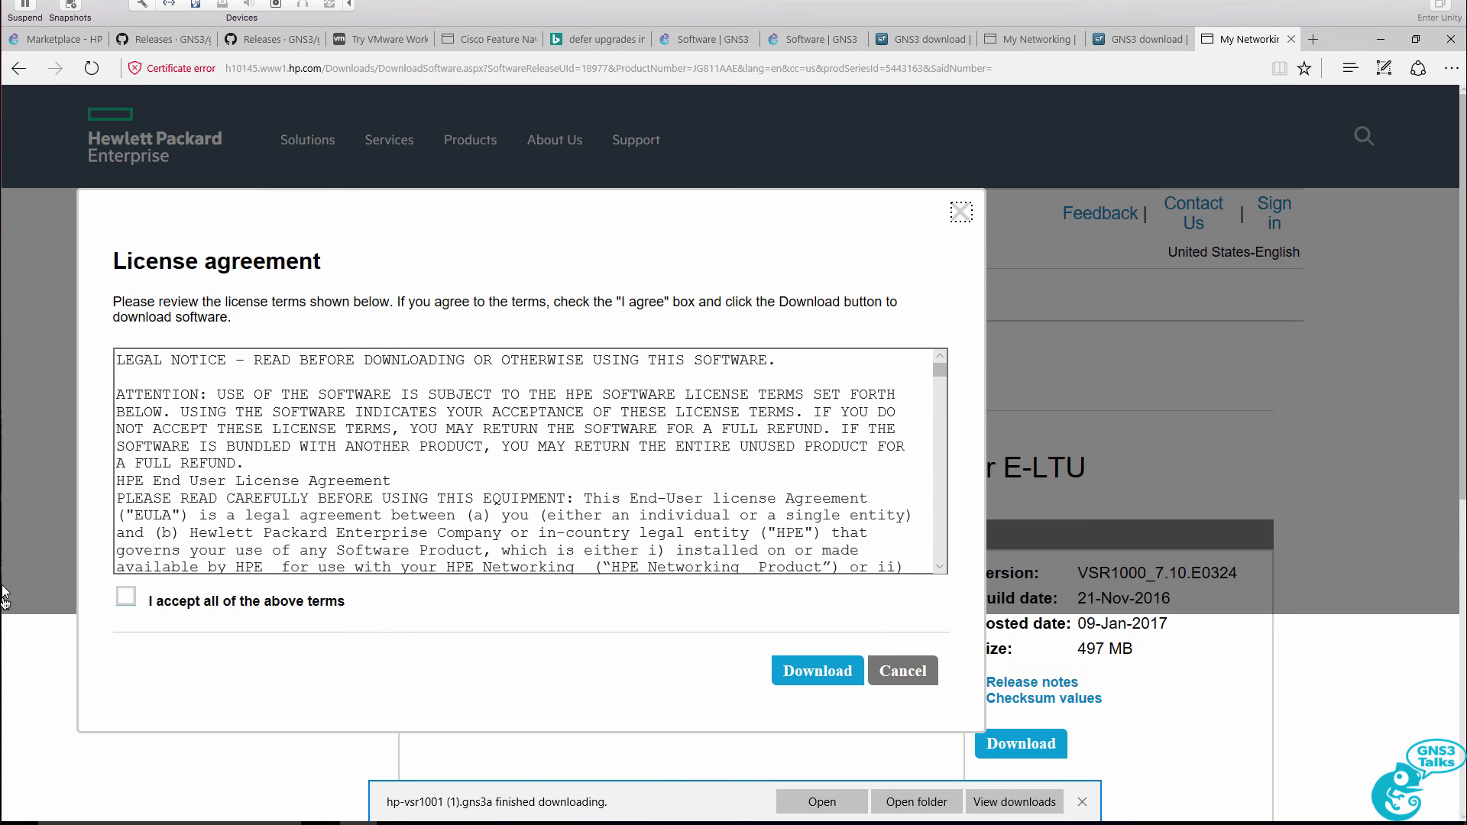
{"action": "left_click", "coordinate": [135, 601]}
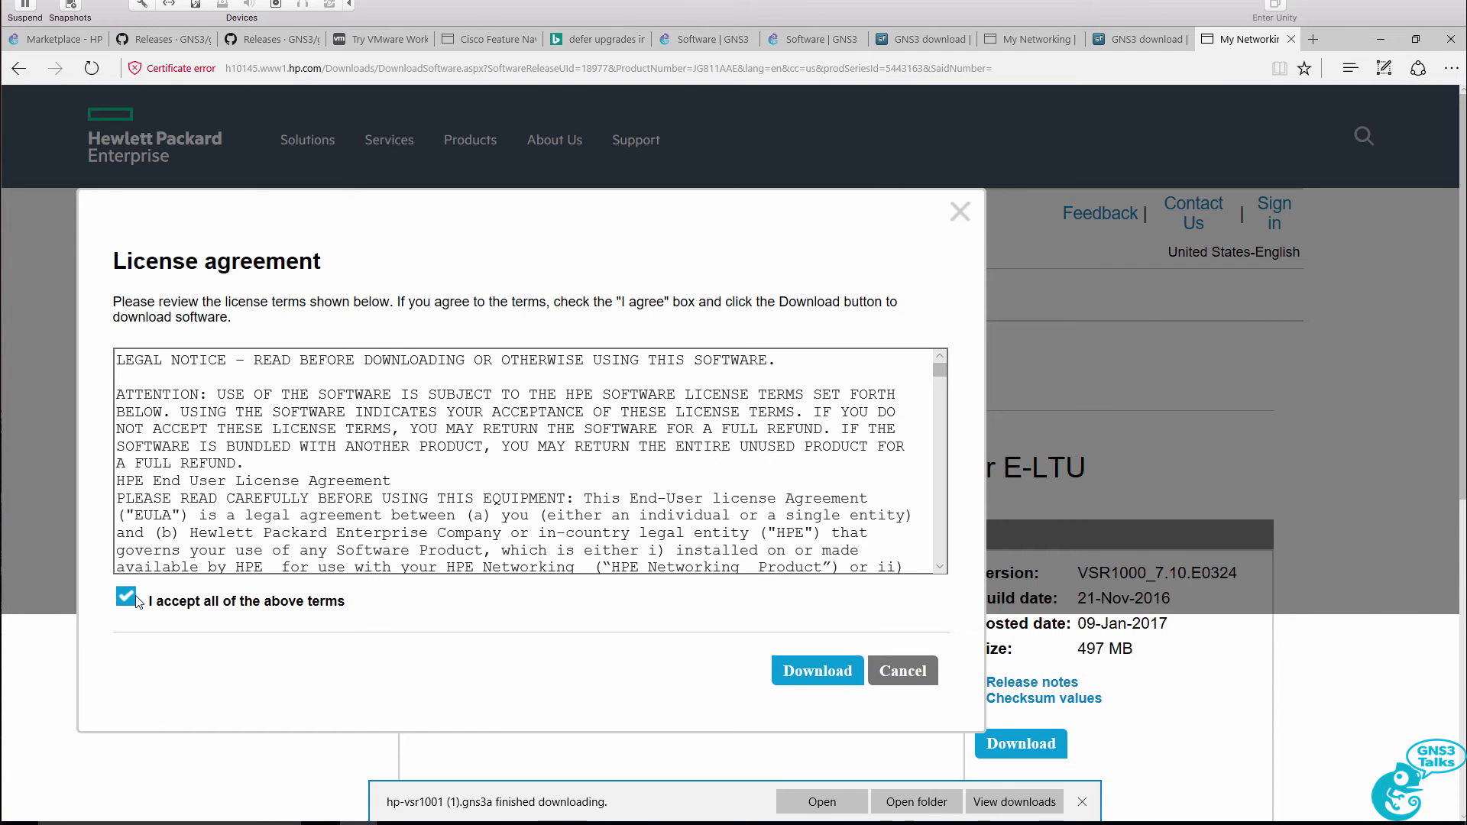
{"action": "left_click", "coordinate": [818, 671]}
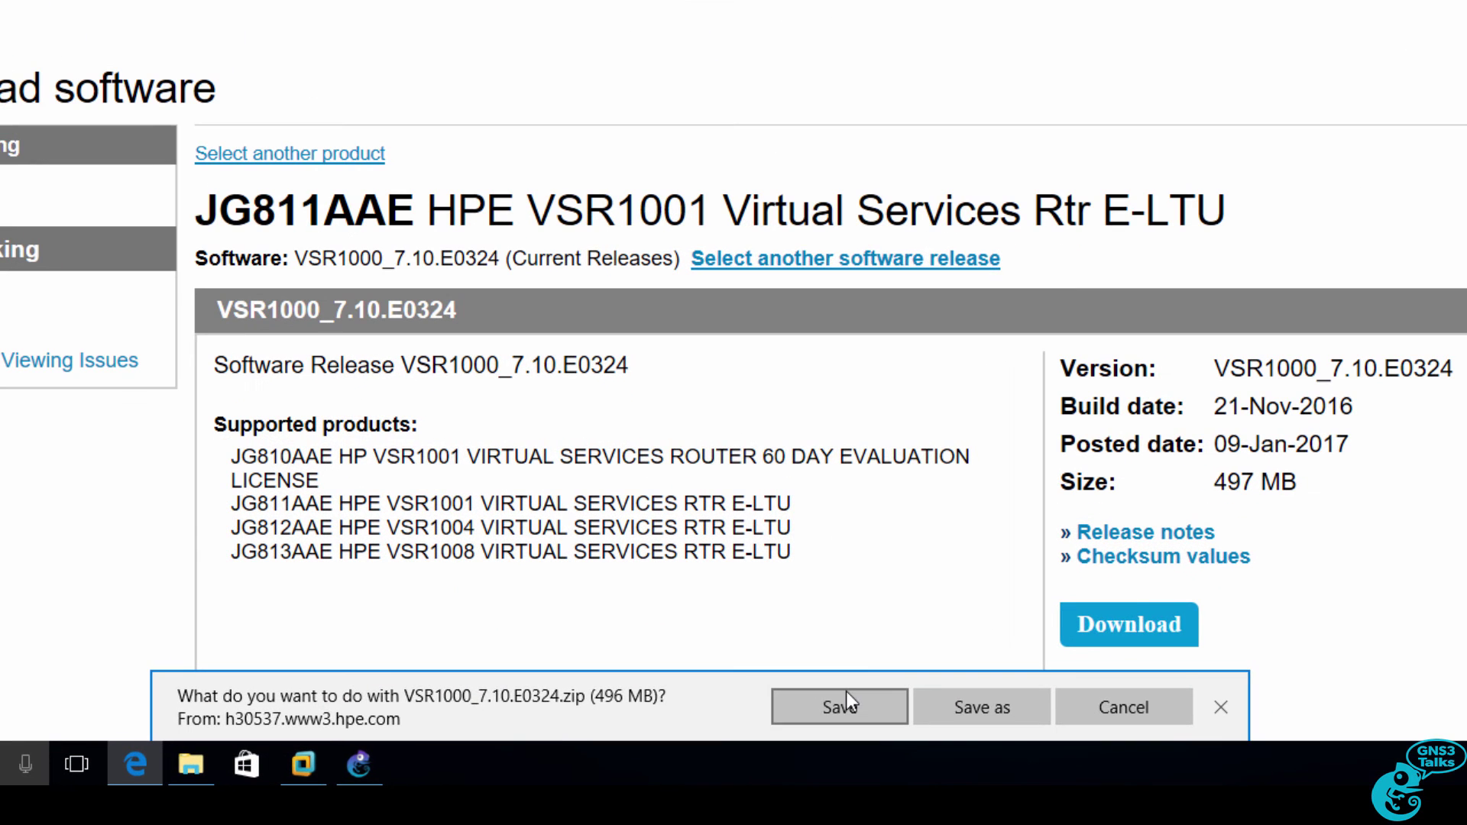
{"action": "left_click", "coordinate": [845, 695]}
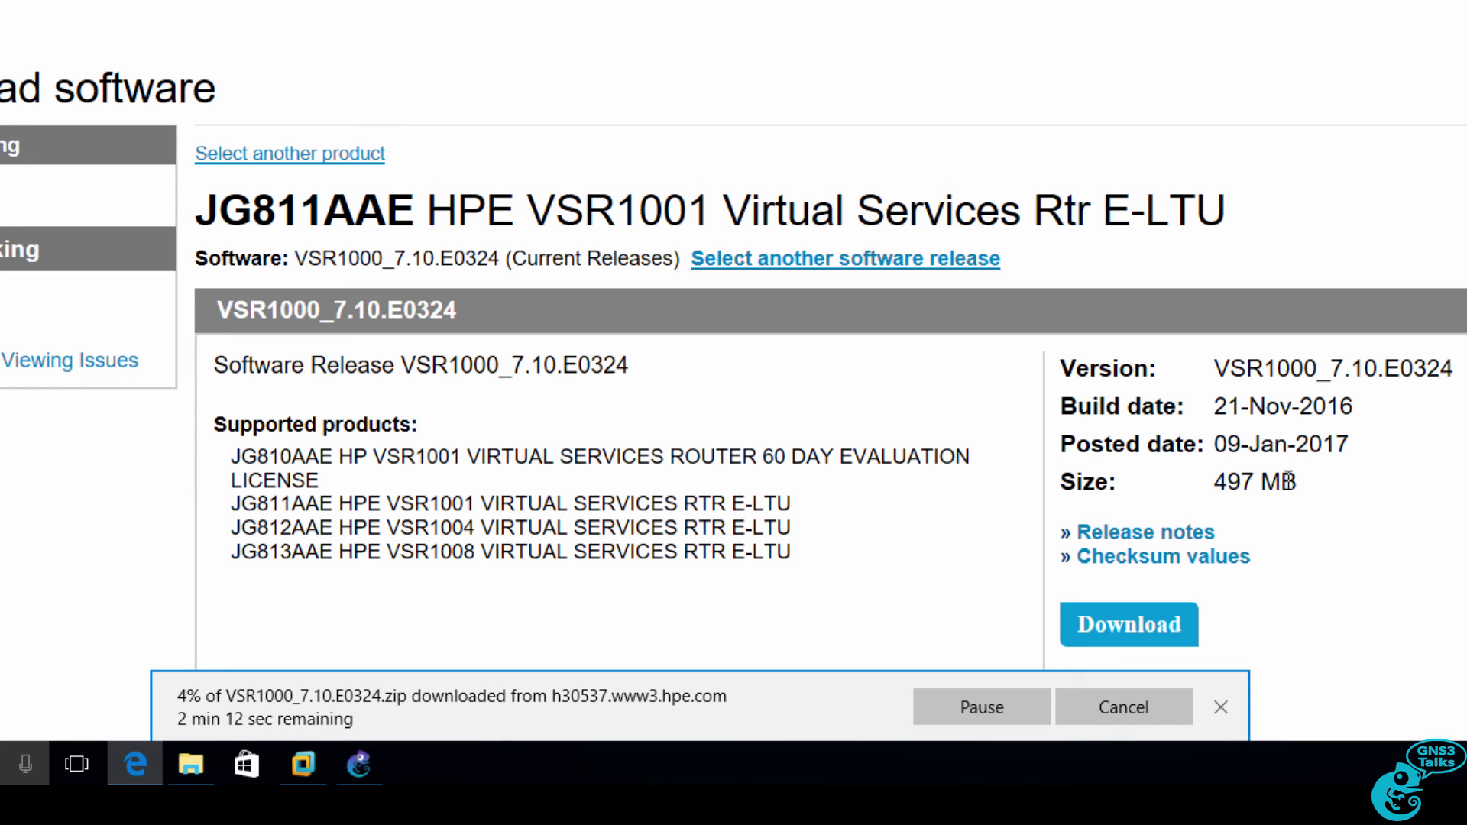
{"action": "left_click_drag", "start_coordinate": [1295, 481], "coordinate": [1206, 481]}
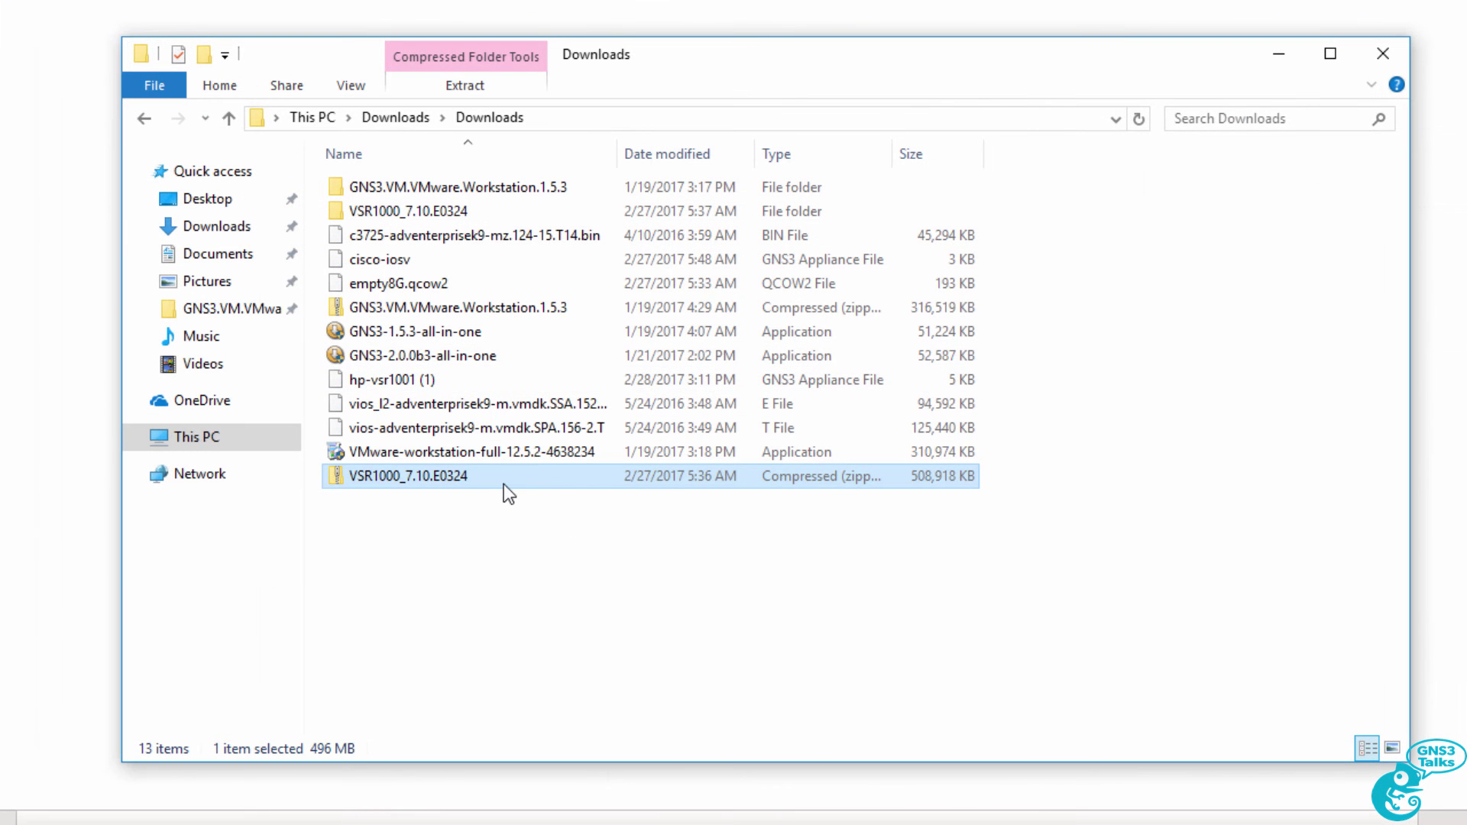
- Extract VSR1000_7.10.E0324.zip in place, replacing existing files, and select the extracted VSR1000 ISO
{"action": "right_click", "coordinate": [502, 479]}
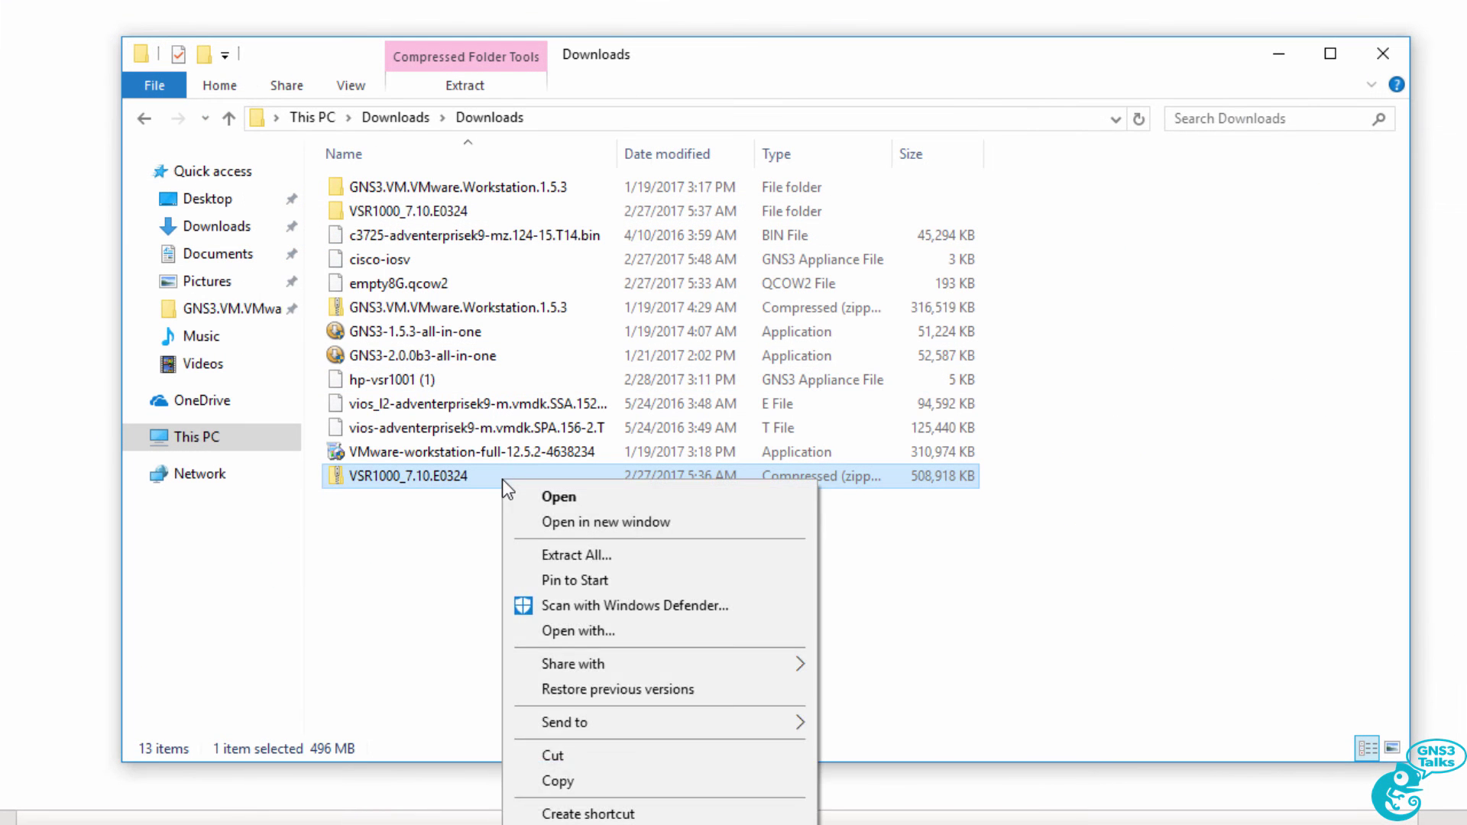
{"action": "left_click", "coordinate": [587, 552]}
{"action": "left_click", "coordinate": [1061, 603]}
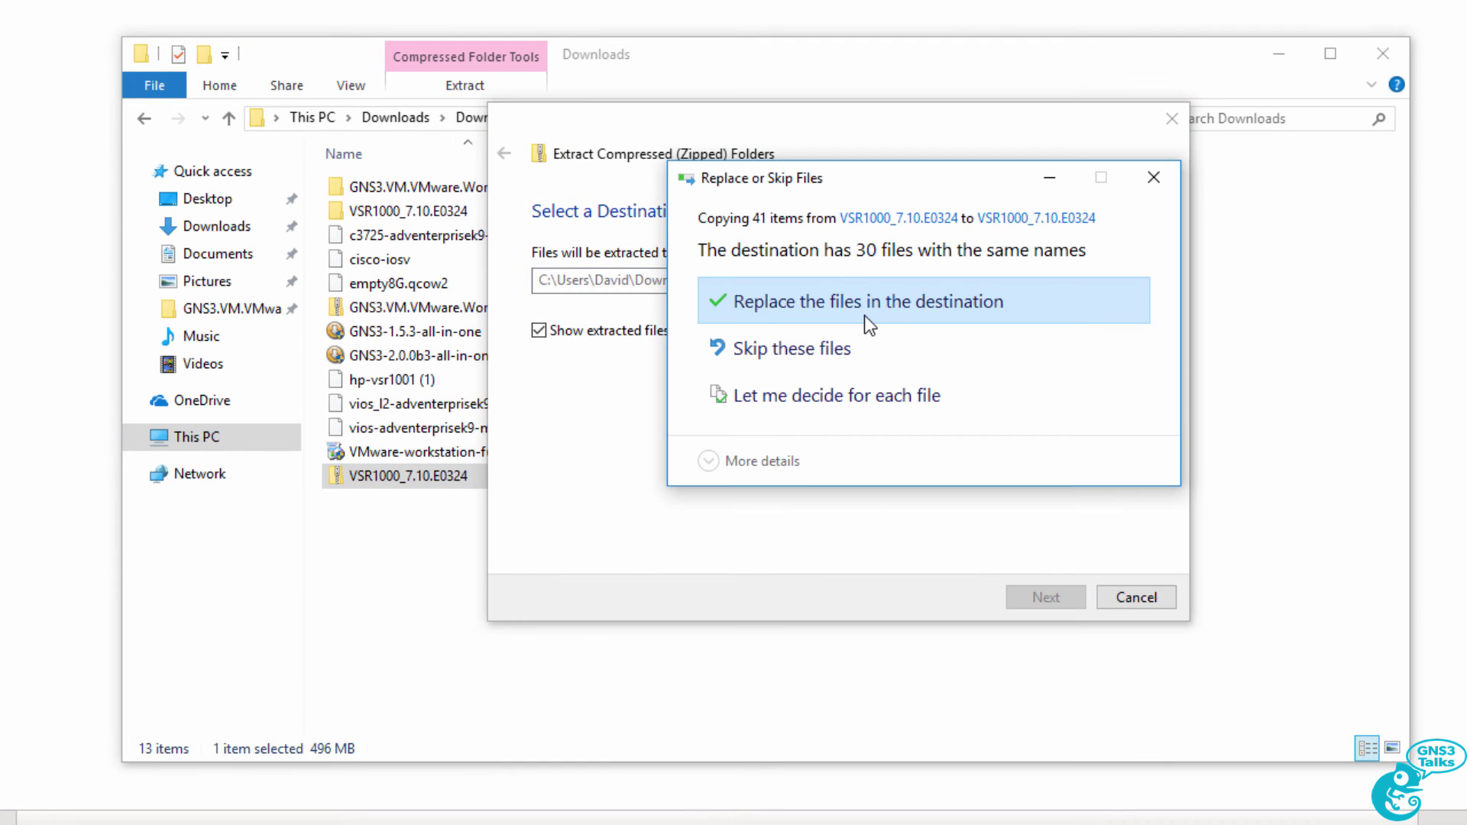
{"action": "left_click", "coordinate": [864, 315]}
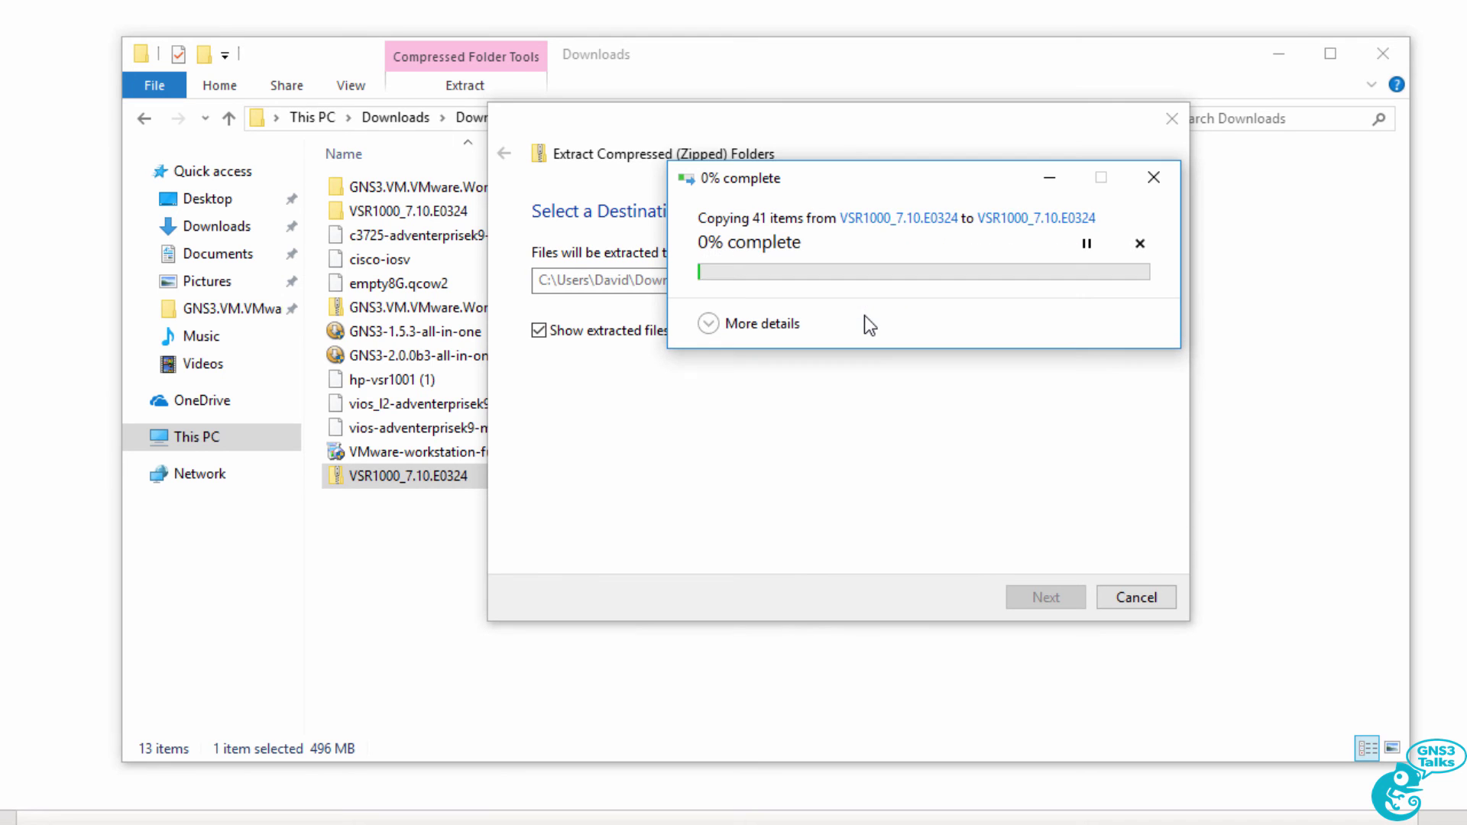
{"action": "left_click_drag", "start_coordinate": [878, 179], "coordinate": [861, 391]}
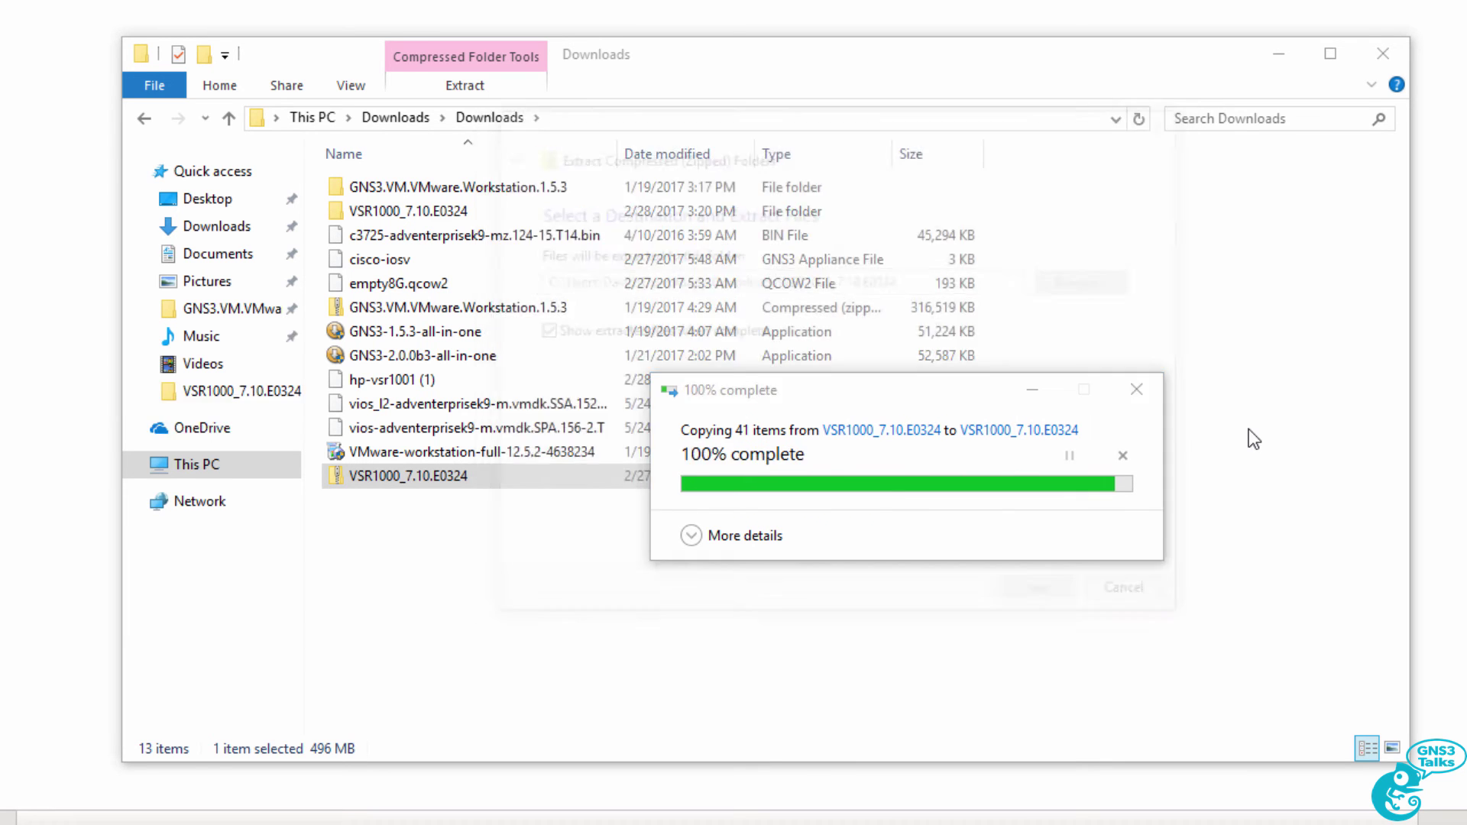
{"action": "left_click", "coordinate": [489, 337]}
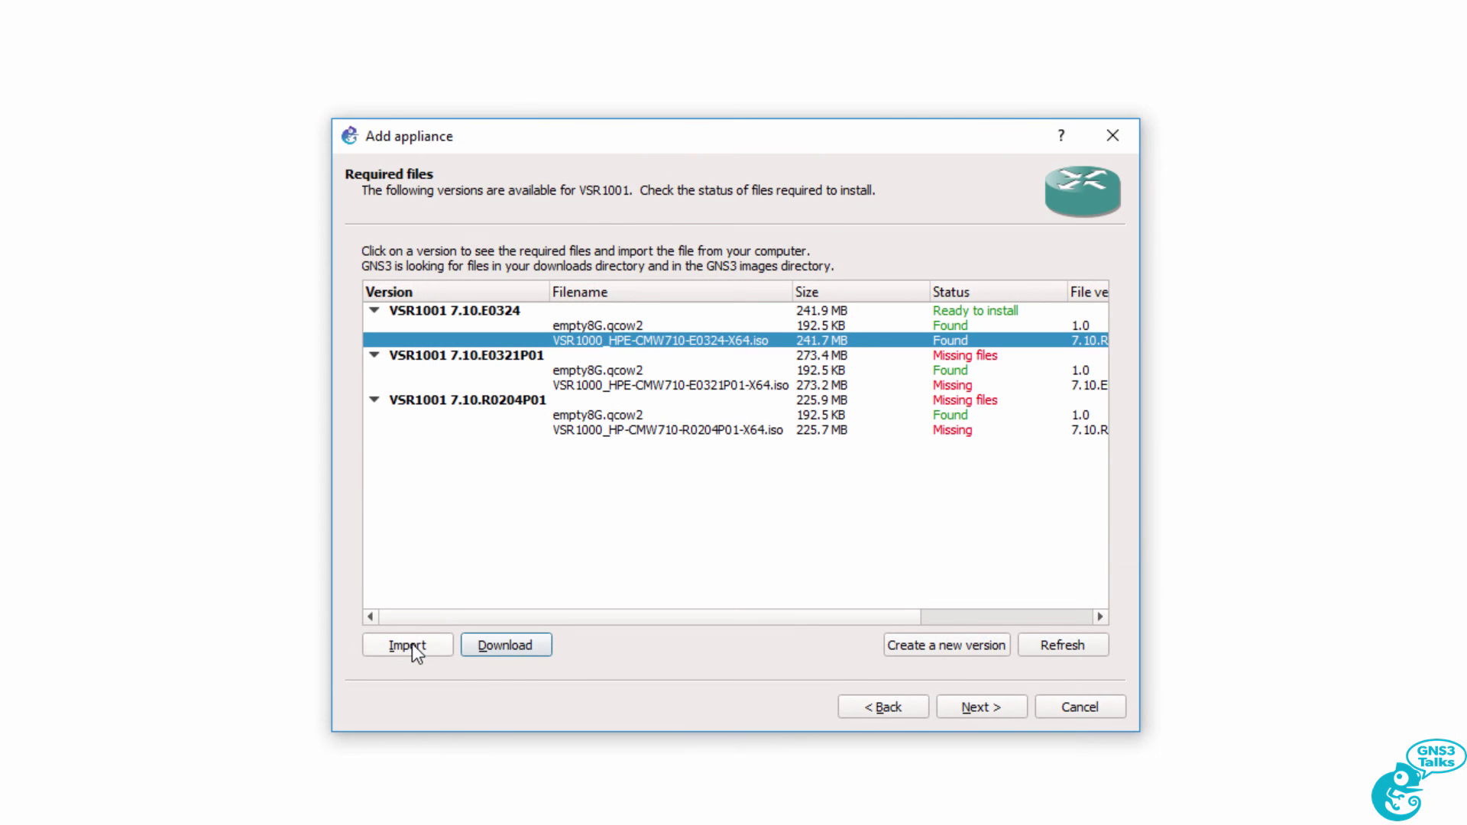
- Import VSR1000_HPE-CMW710-E0324-X64 from Downloads\VSR1000_7.10.E0324 into the VSR1001 appliance wizard
{"action": "left_click", "coordinate": [411, 646]}
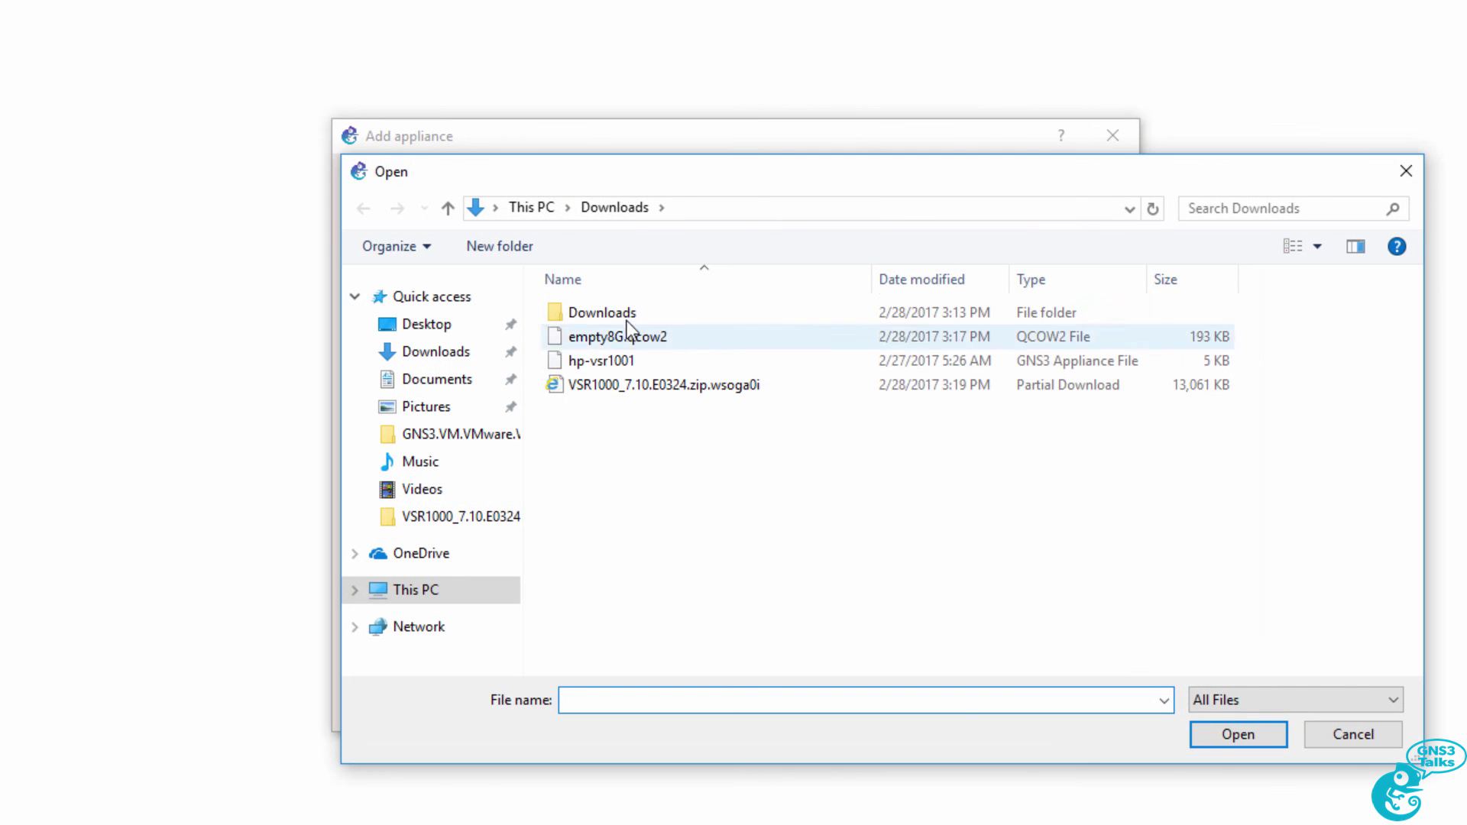
{"action": "double_click", "coordinate": [627, 314]}
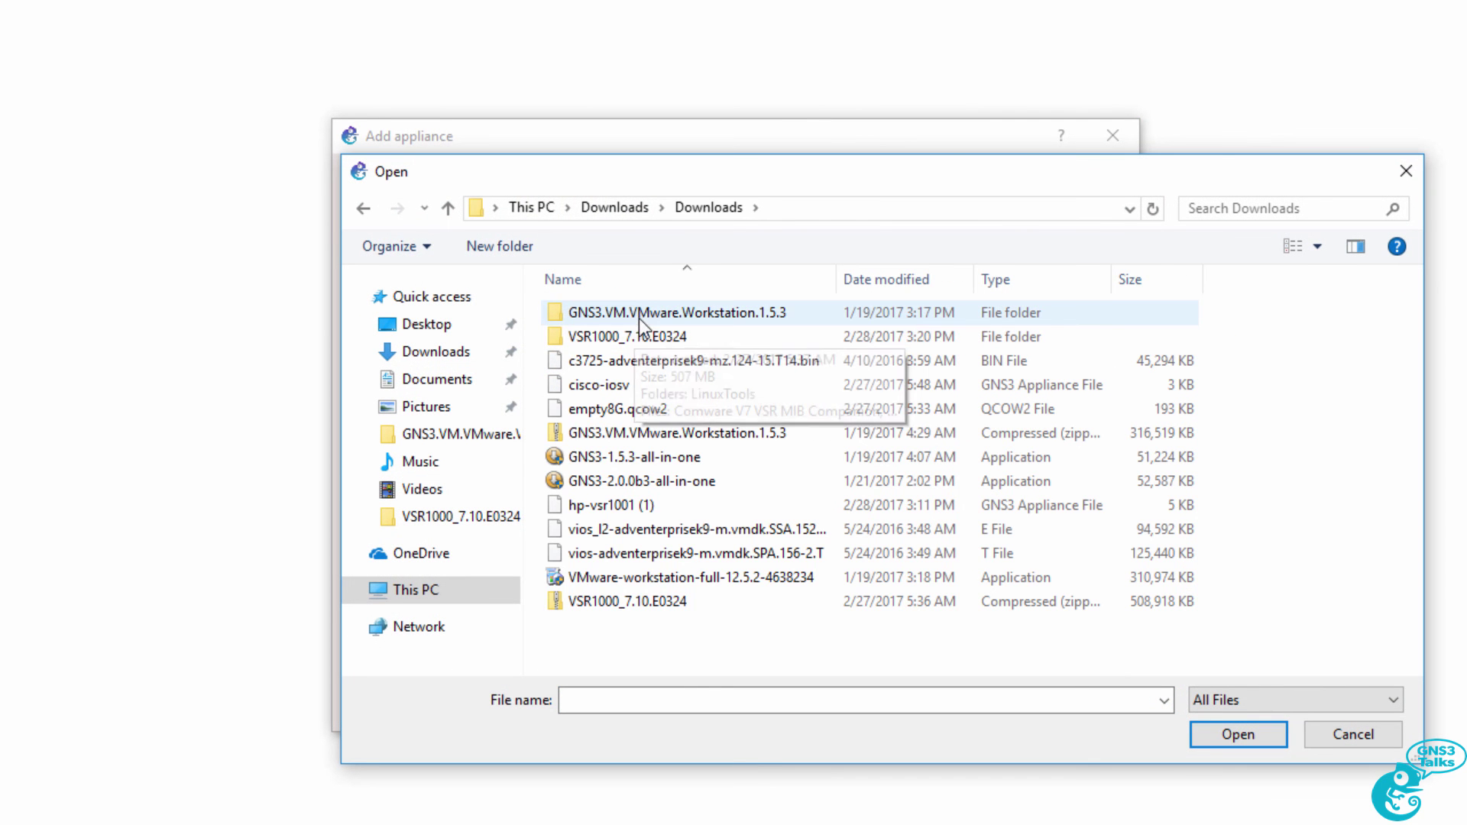
{"action": "double_click", "coordinate": [639, 329]}
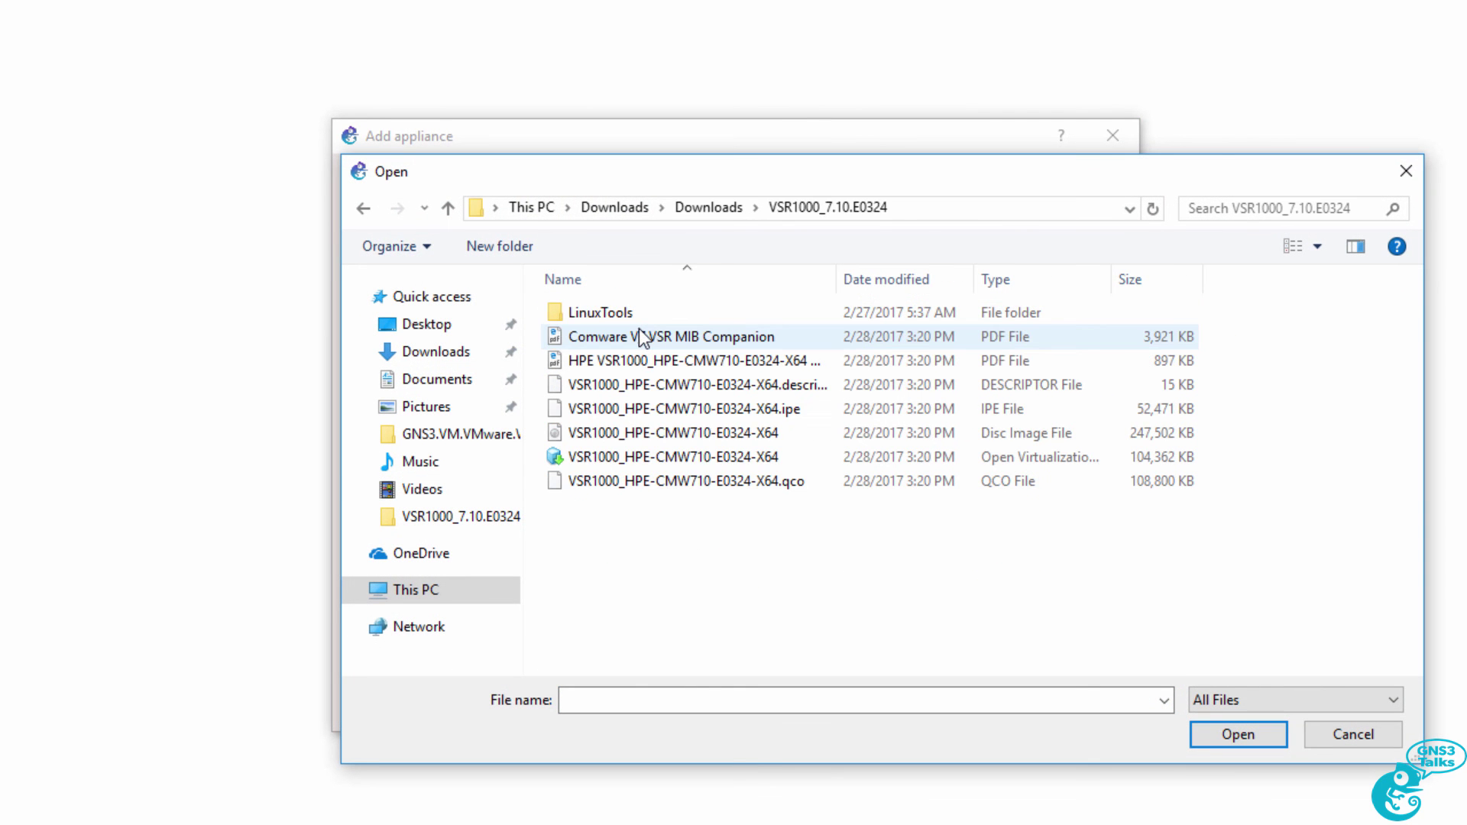
{"action": "left_click", "coordinate": [659, 439]}
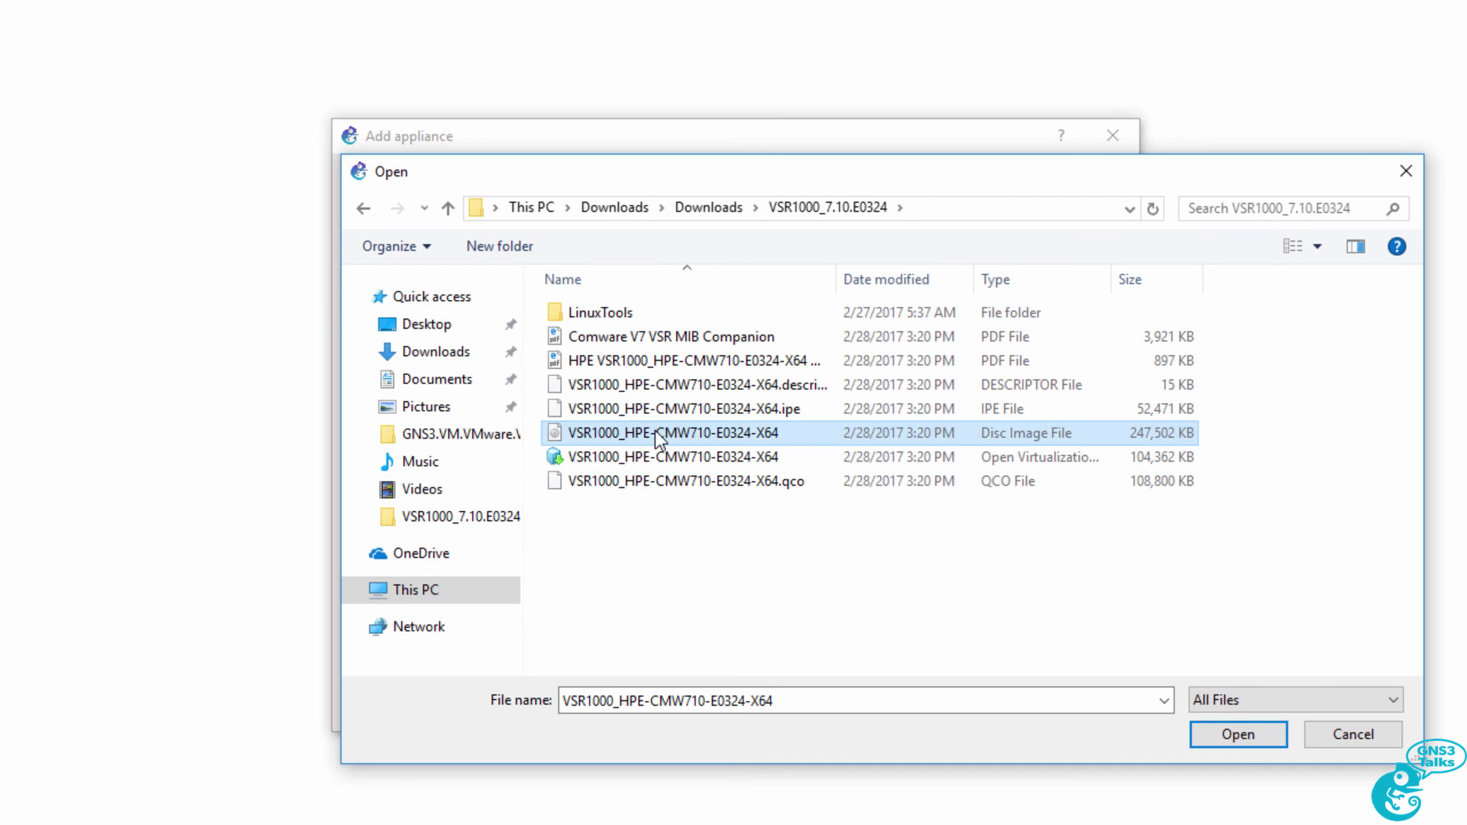
{"action": "left_click", "coordinate": [1240, 746]}
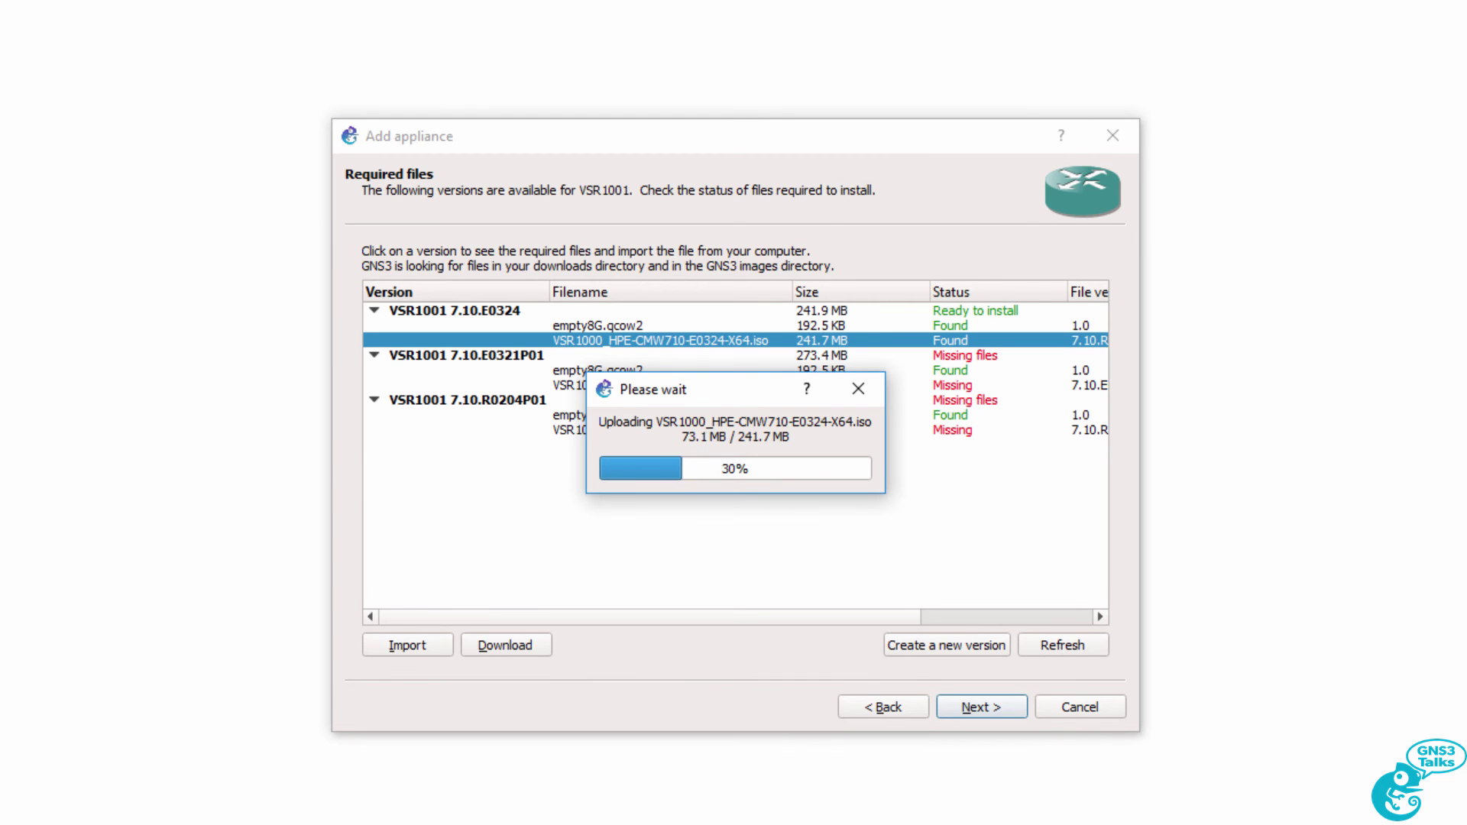
{"action": "key", "text": "alt+Tab"}
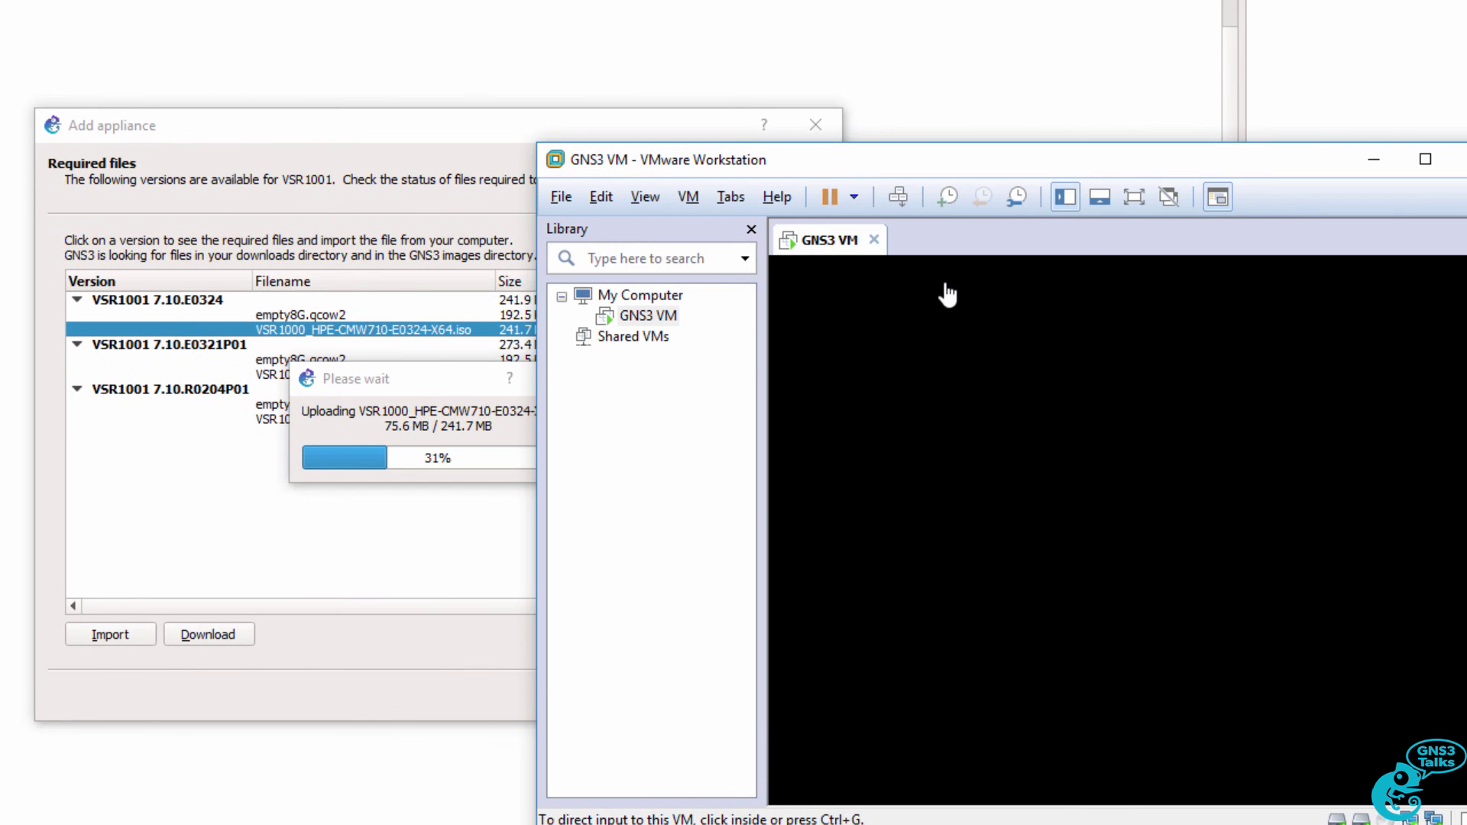
{"action": "left_click", "coordinate": [994, 296]}
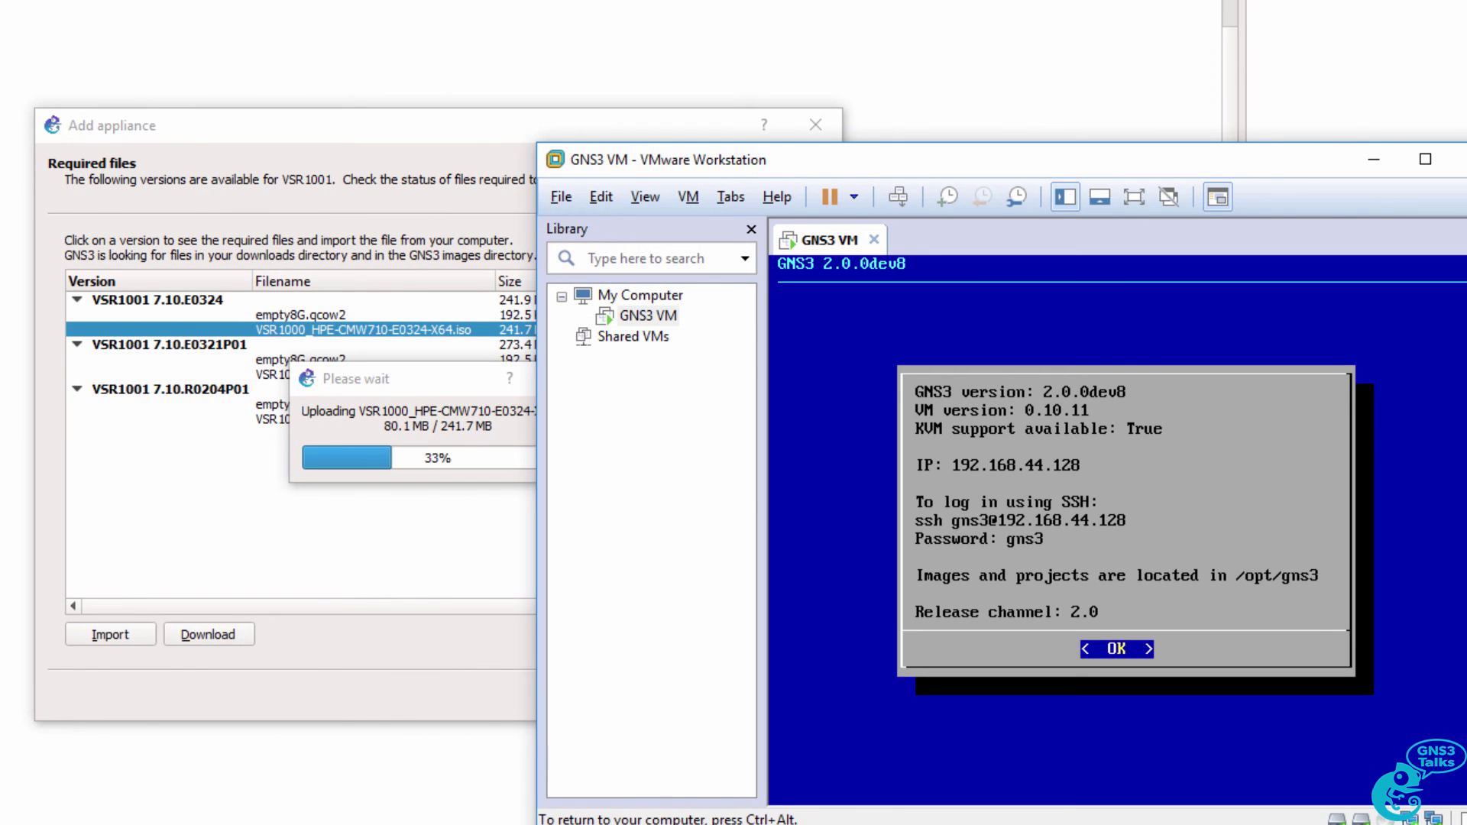
{"action": "key", "text": "ctrl+alt"}
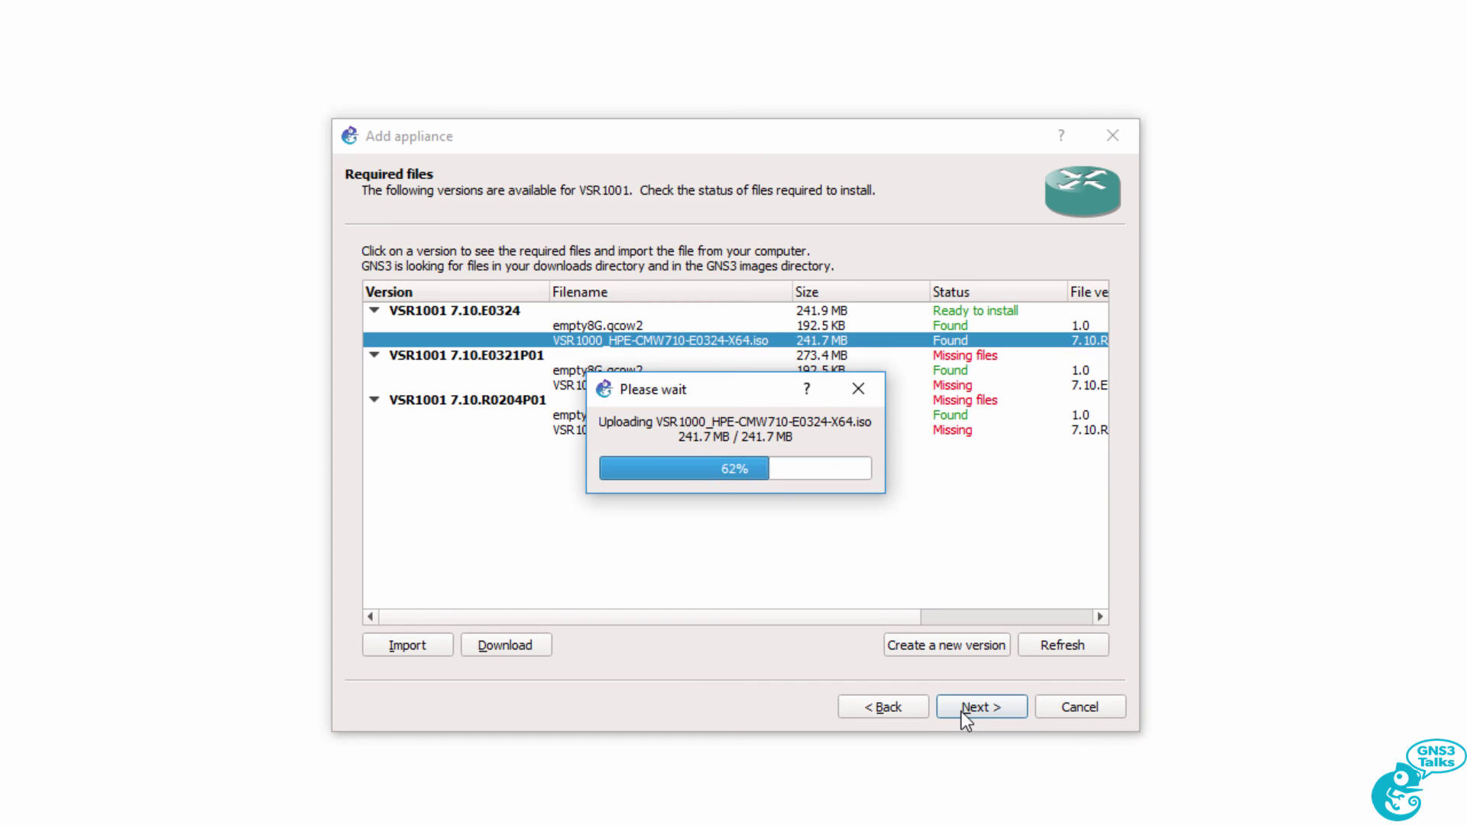
- Expand and select version VSR1001 7.10.E0324 once both of its files show Found
{"action": "left_click", "coordinate": [374, 311]}
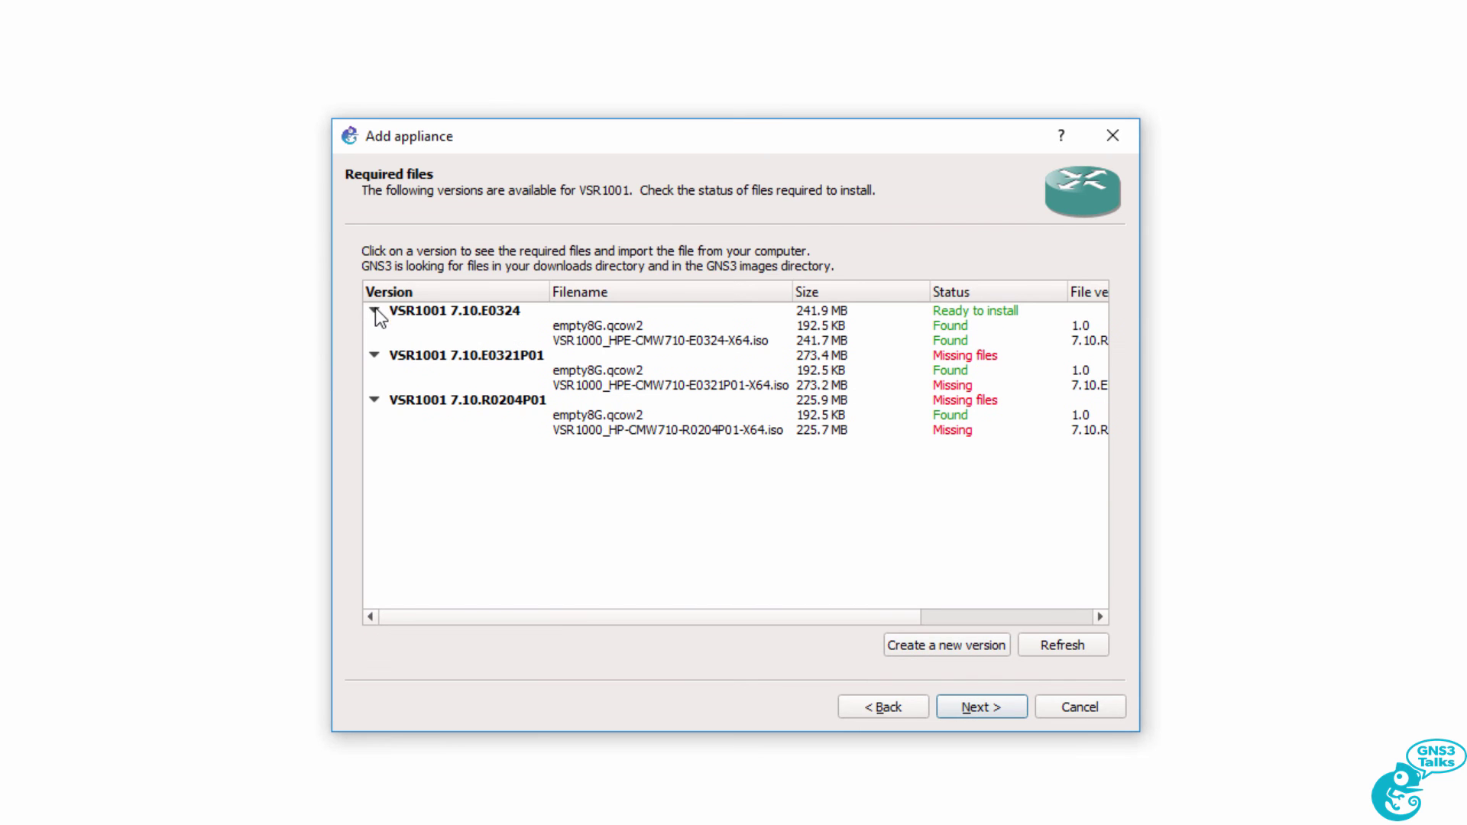
{"action": "left_click", "coordinate": [760, 313]}
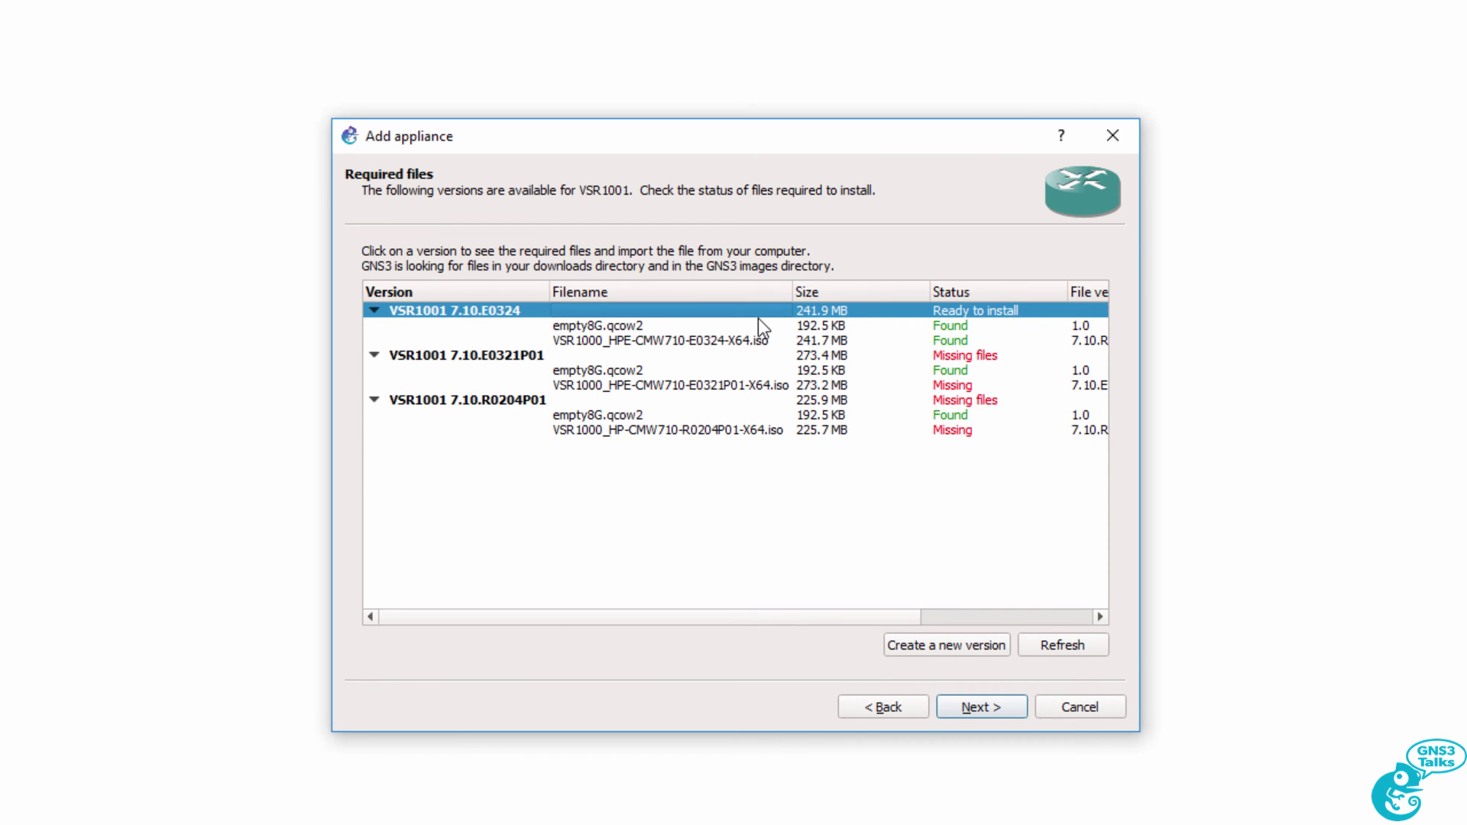
- Select the empty8G.qcow2 and VSR1000 ISO files and confirm installing HP VSR1001 7.10.E0324
{"action": "left_click", "coordinate": [758, 324]}
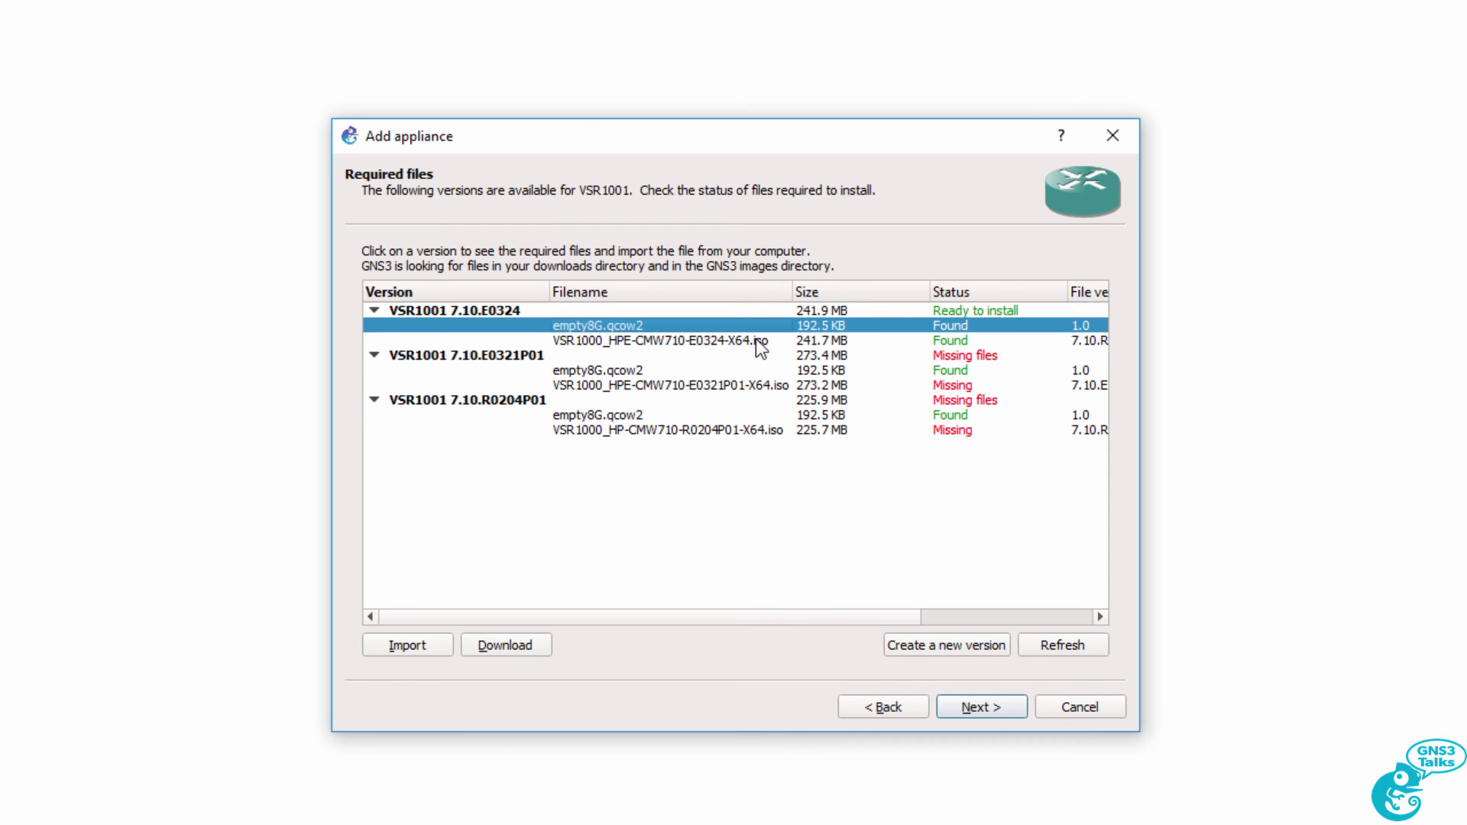
{"action": "left_click", "coordinate": [759, 340]}
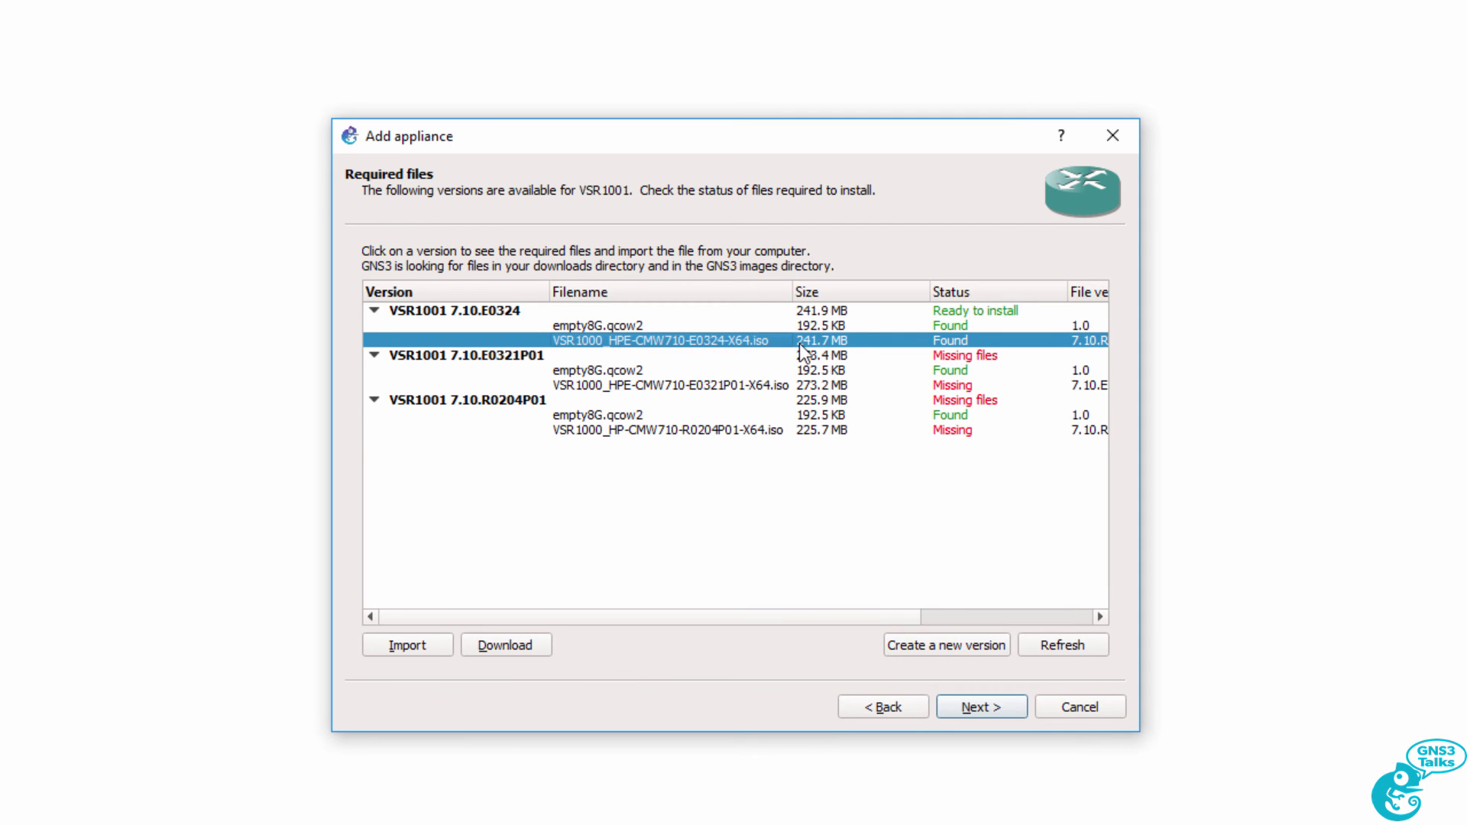
{"action": "left_click", "coordinate": [963, 699]}
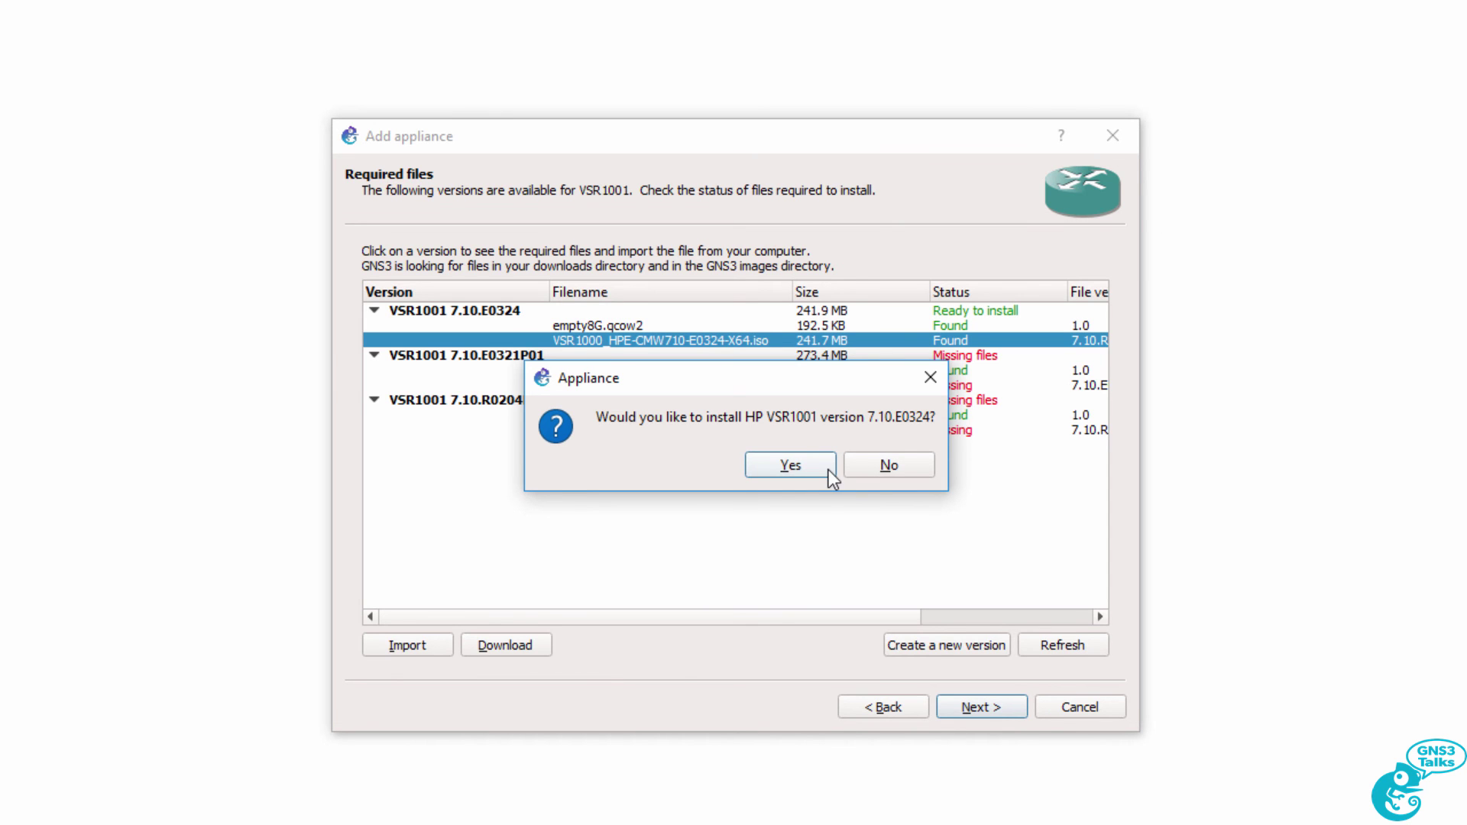
{"action": "left_click", "coordinate": [828, 469]}
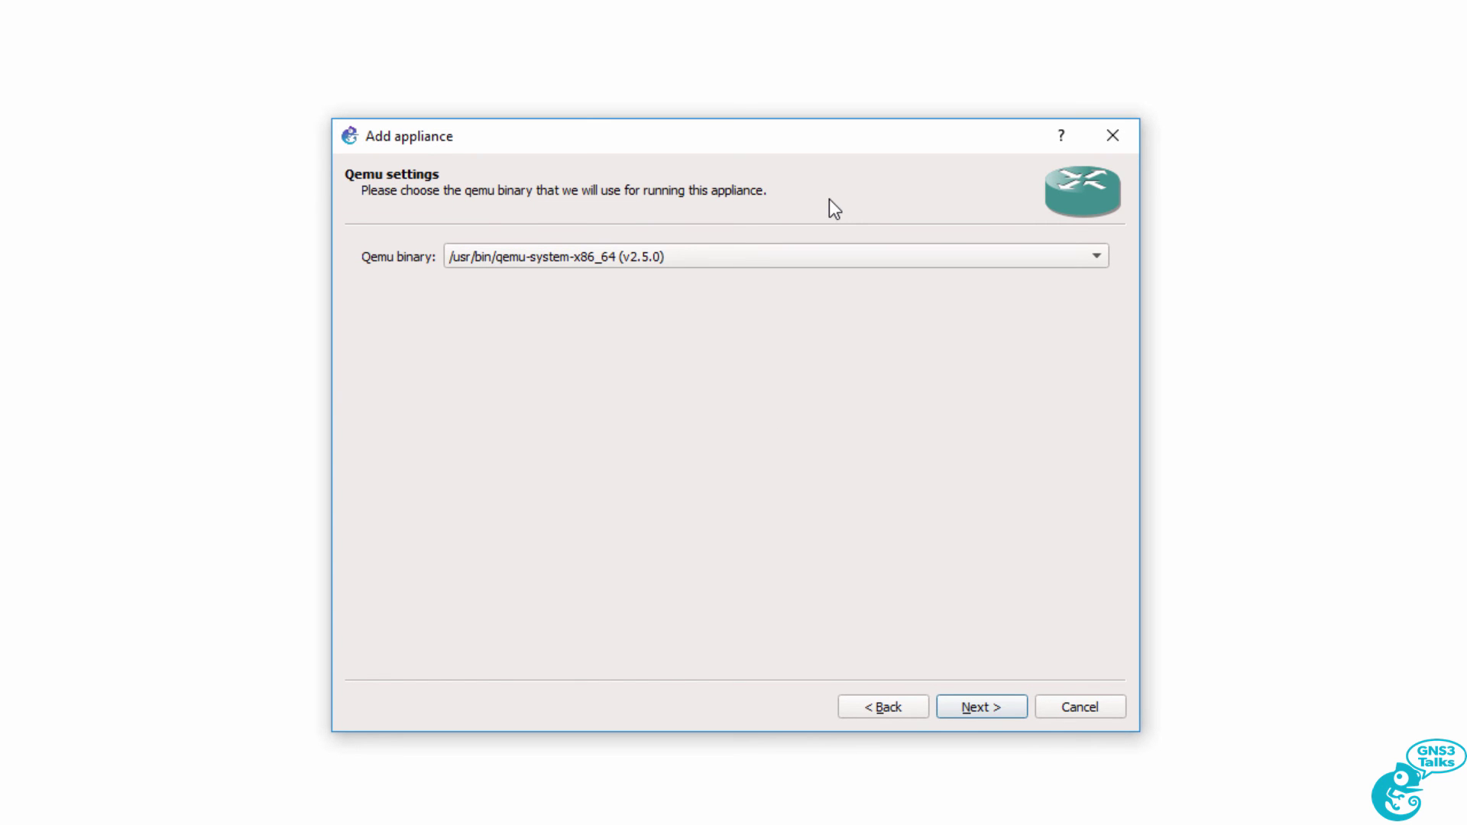
- Accept qemu-system-x86_64 and check the summary: 1024 RAM, 16 e1000 adapters, VNC console, KVM required
{"action": "left_click", "coordinate": [987, 705]}
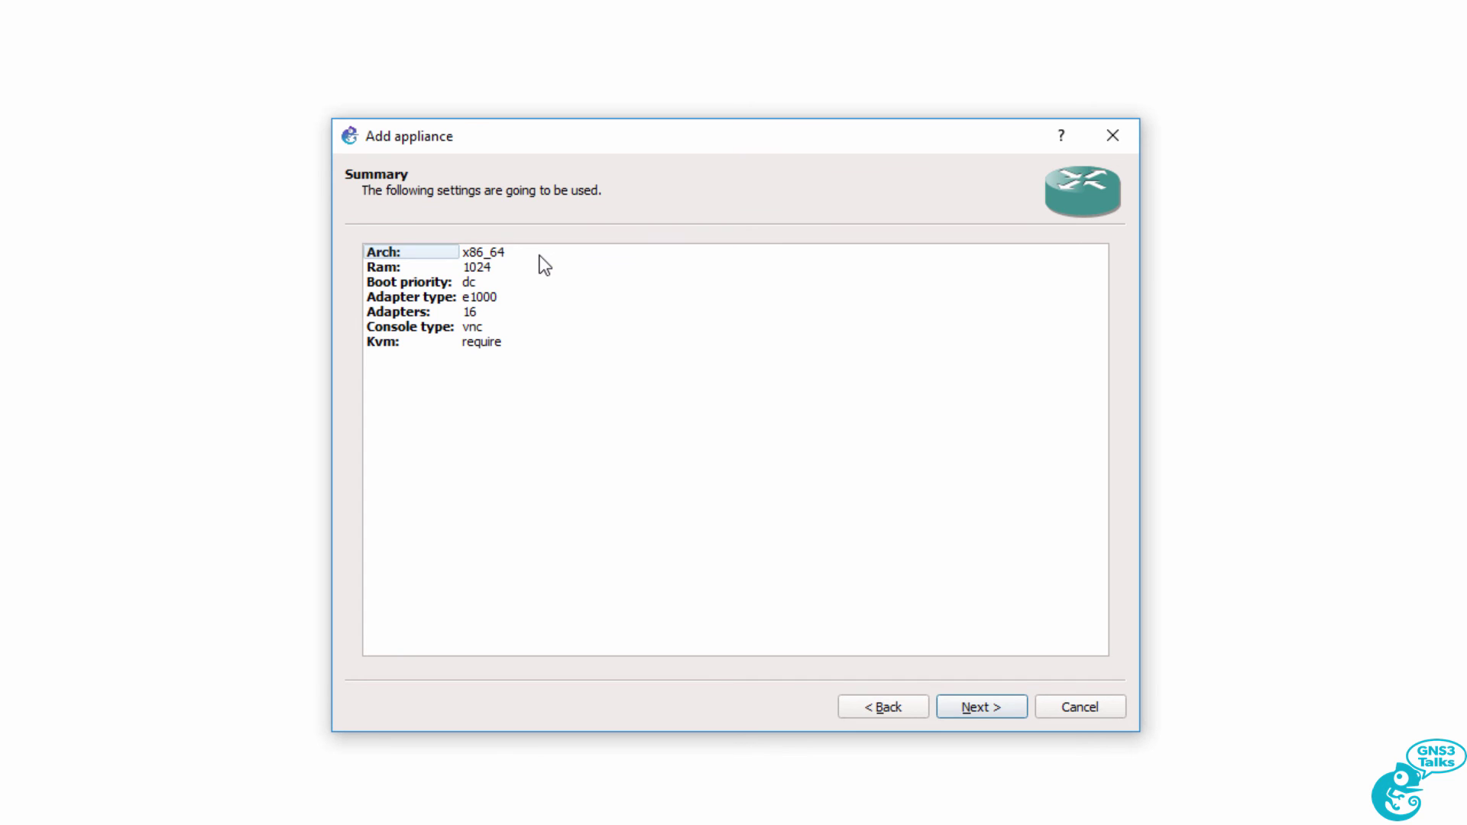
{"action": "left_click", "coordinate": [505, 270]}
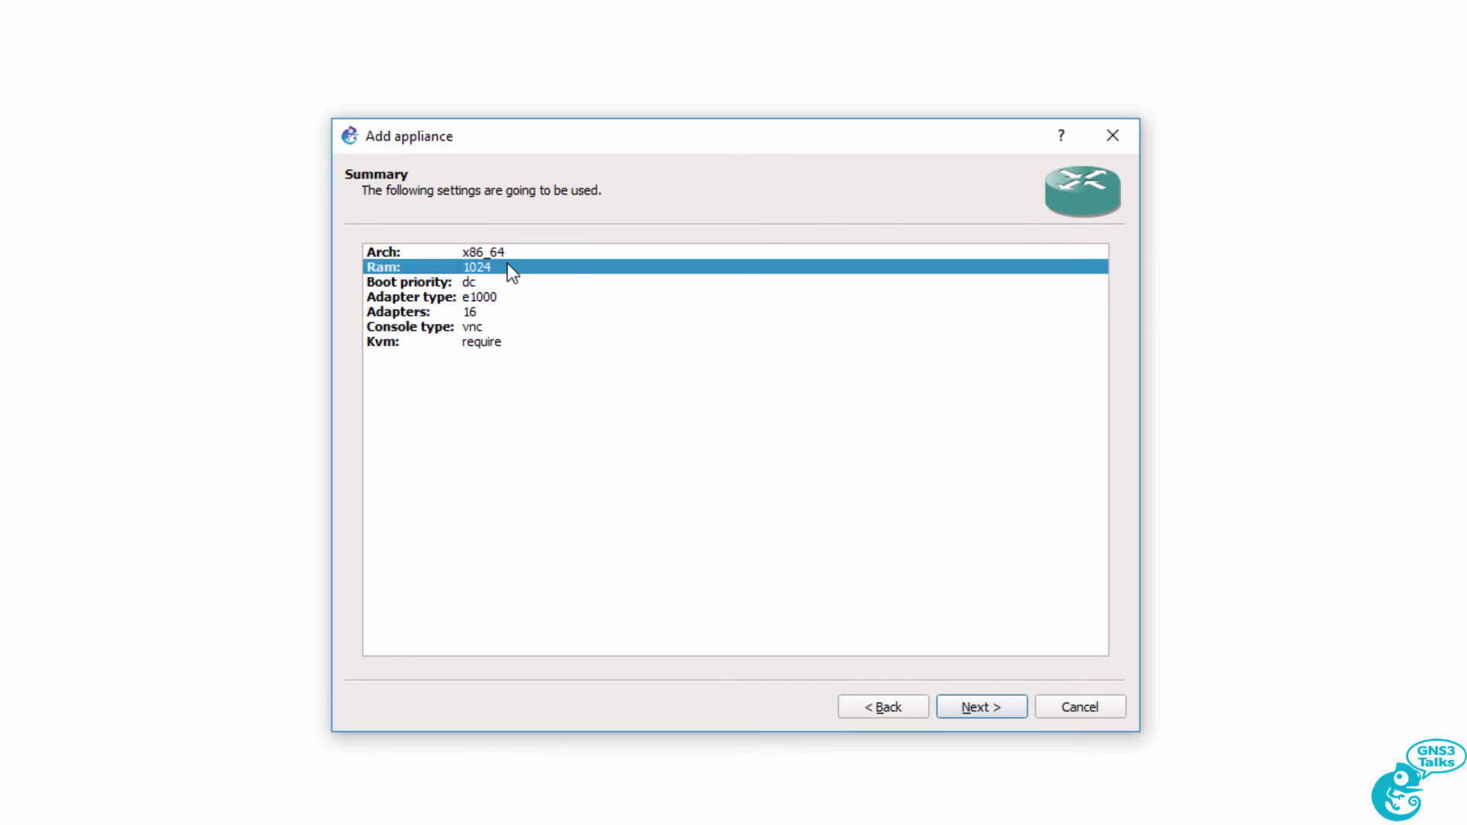
{"action": "left_click", "coordinate": [498, 297]}
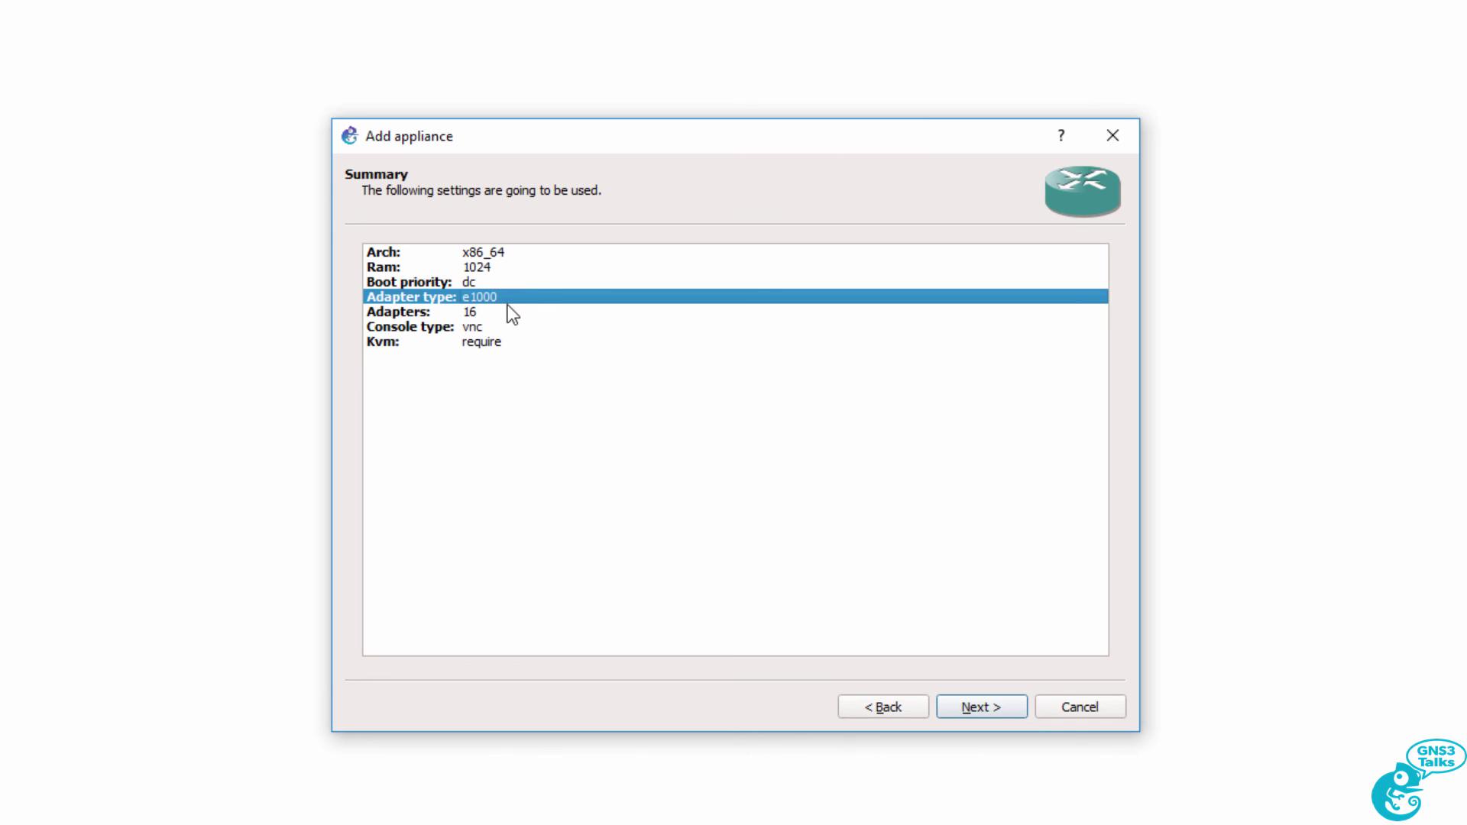
{"action": "left_click", "coordinate": [509, 313]}
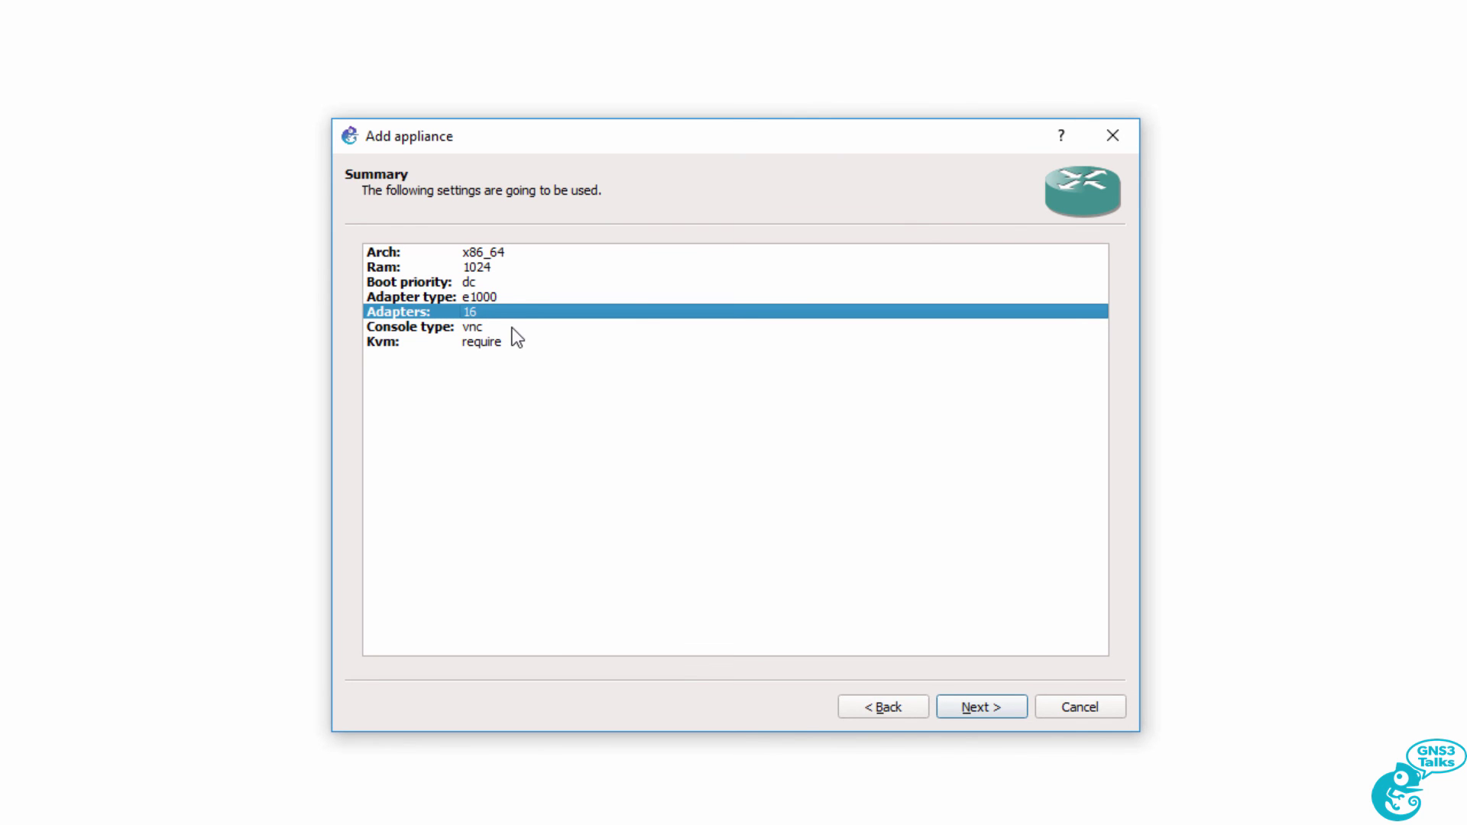
{"action": "left_click", "coordinate": [513, 330]}
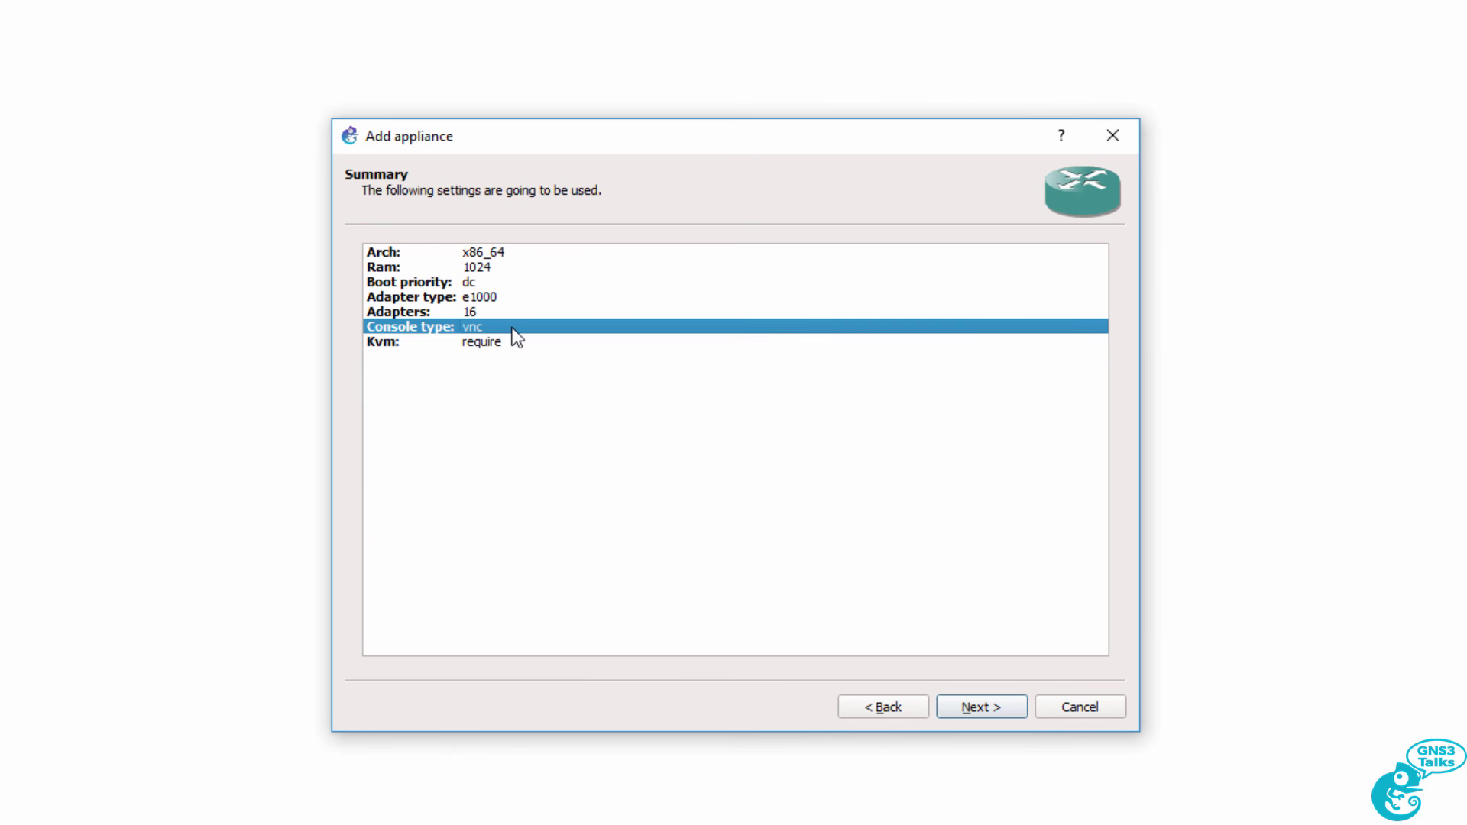
{"action": "left_click", "coordinate": [513, 342]}
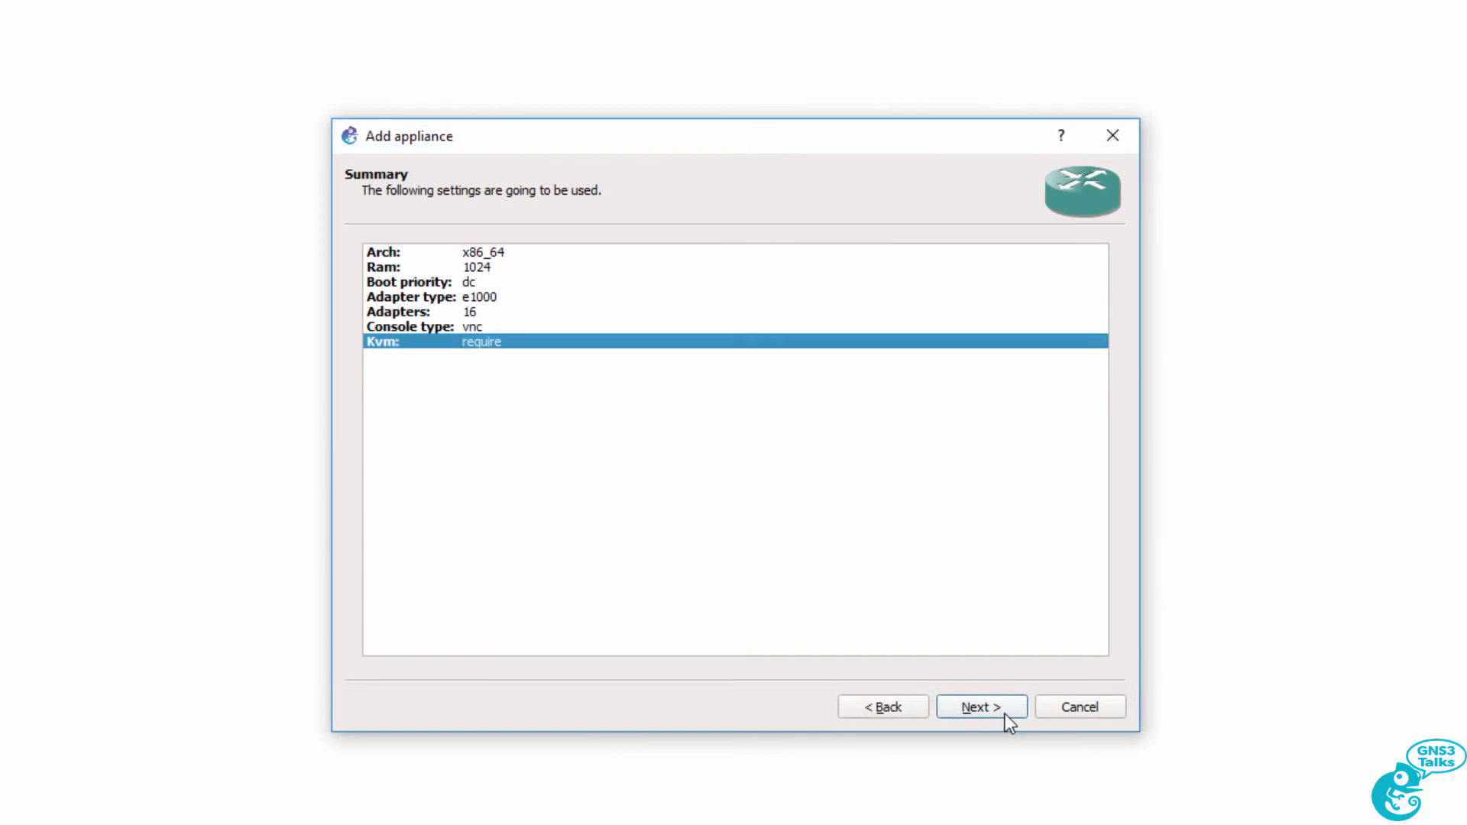
- Read the router-category usage note, finish the wizard, and dismiss the 'installed!' message
{"action": "left_click", "coordinate": [996, 708]}
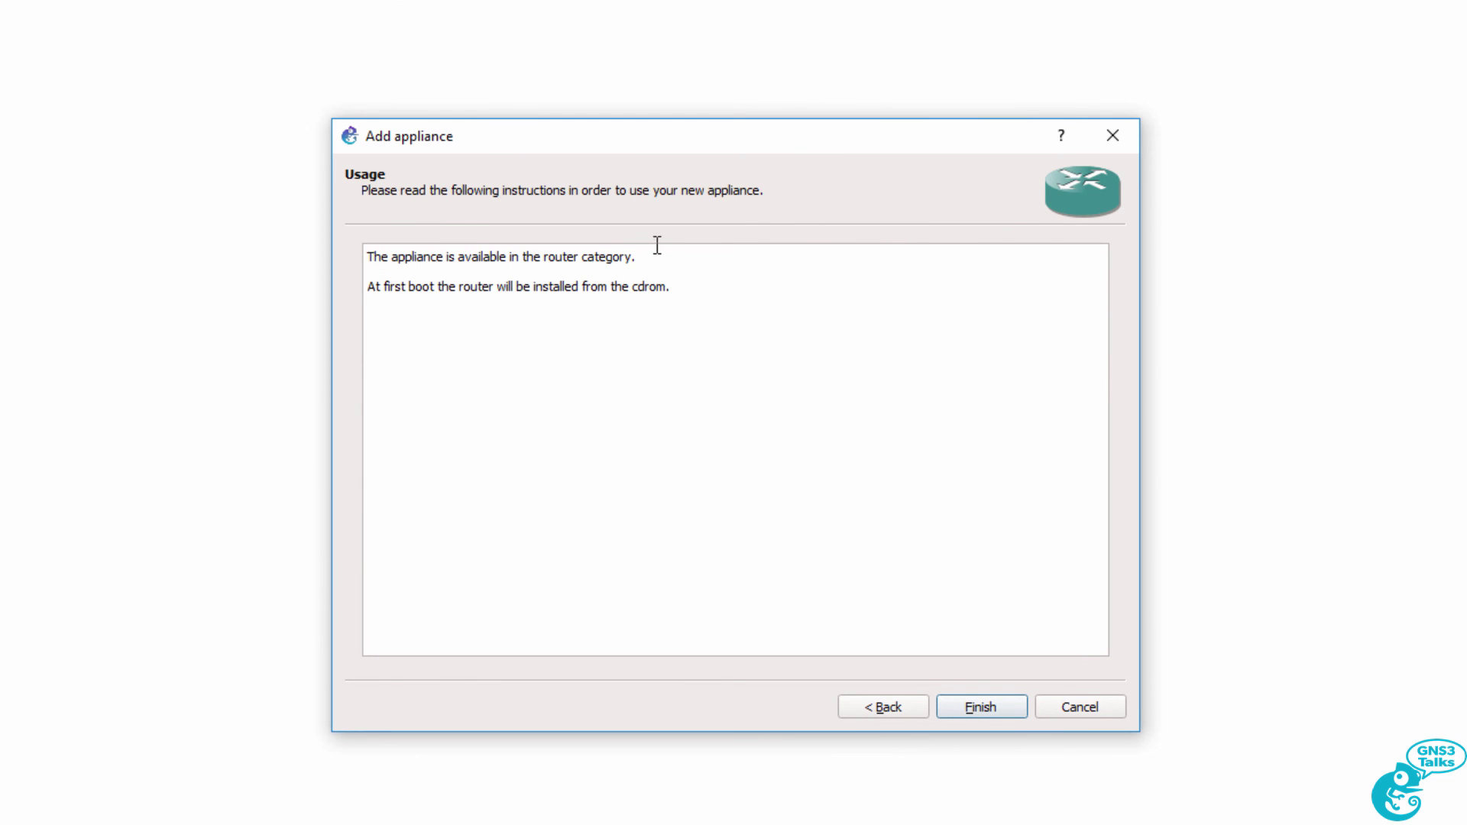
{"action": "left_click_drag", "start_coordinate": [655, 252], "coordinate": [321, 256]}
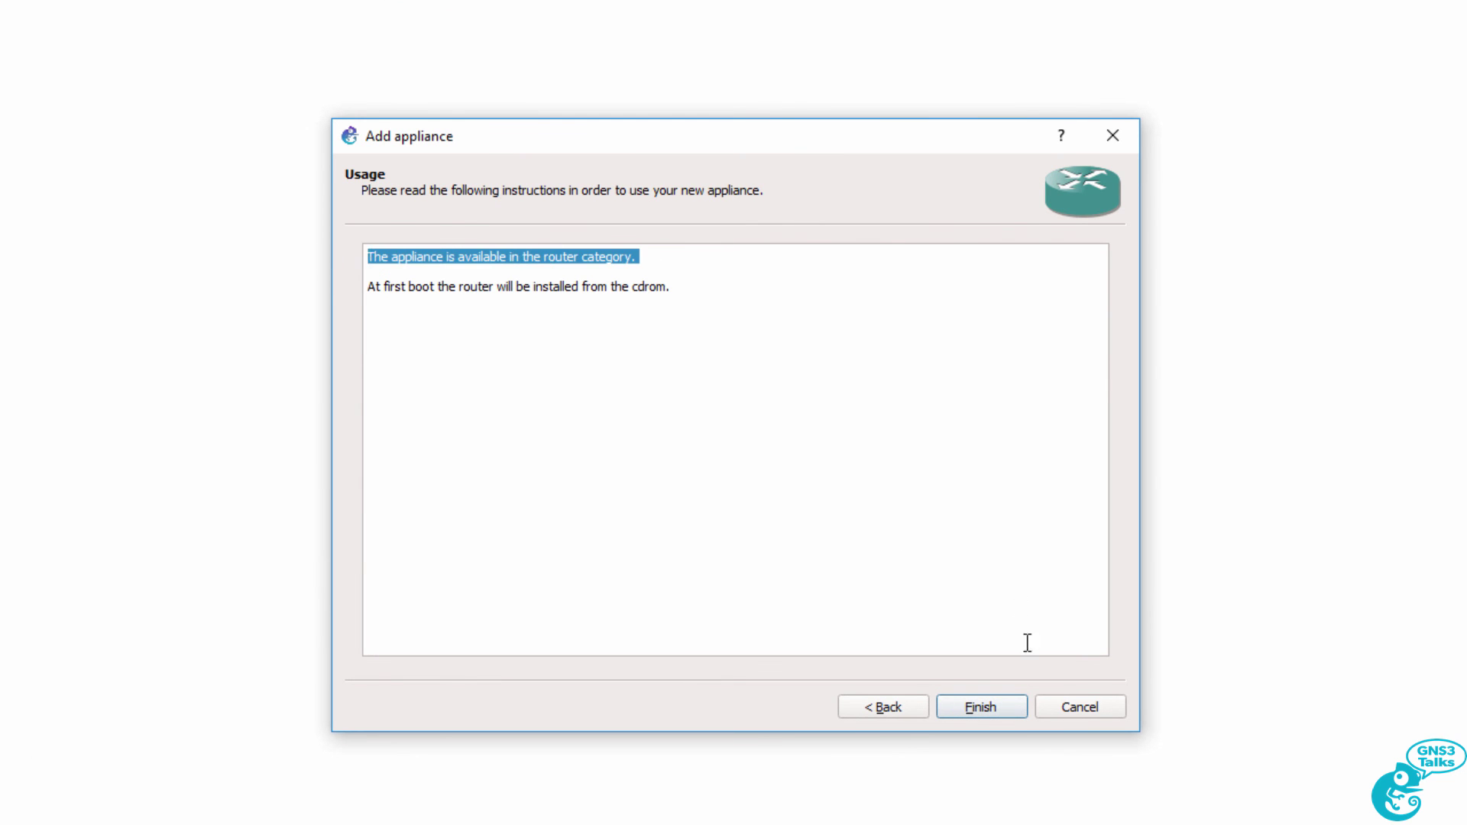
{"action": "left_click", "coordinate": [1001, 712]}
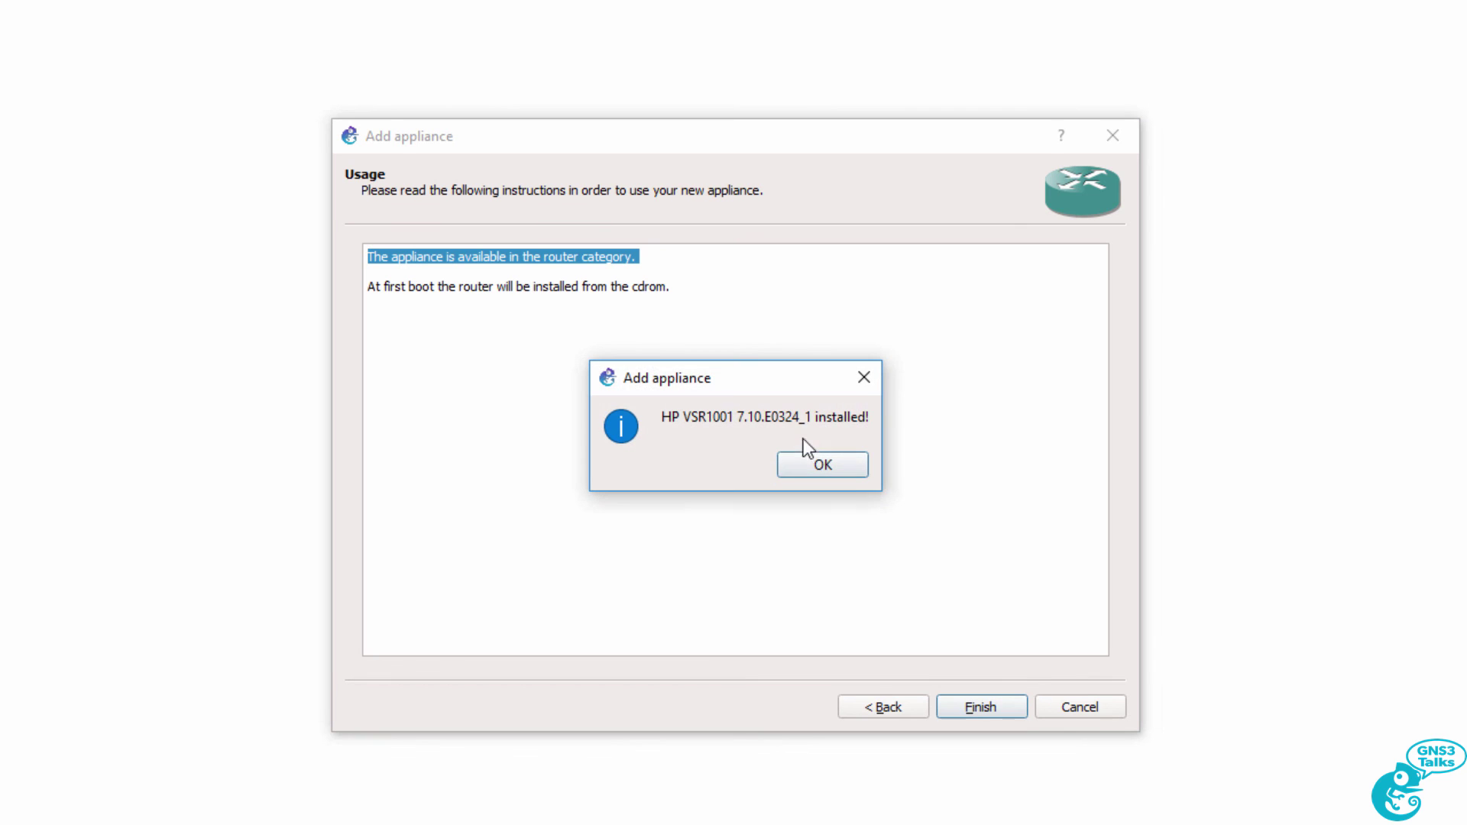
{"action": "left_click", "coordinate": [835, 471]}
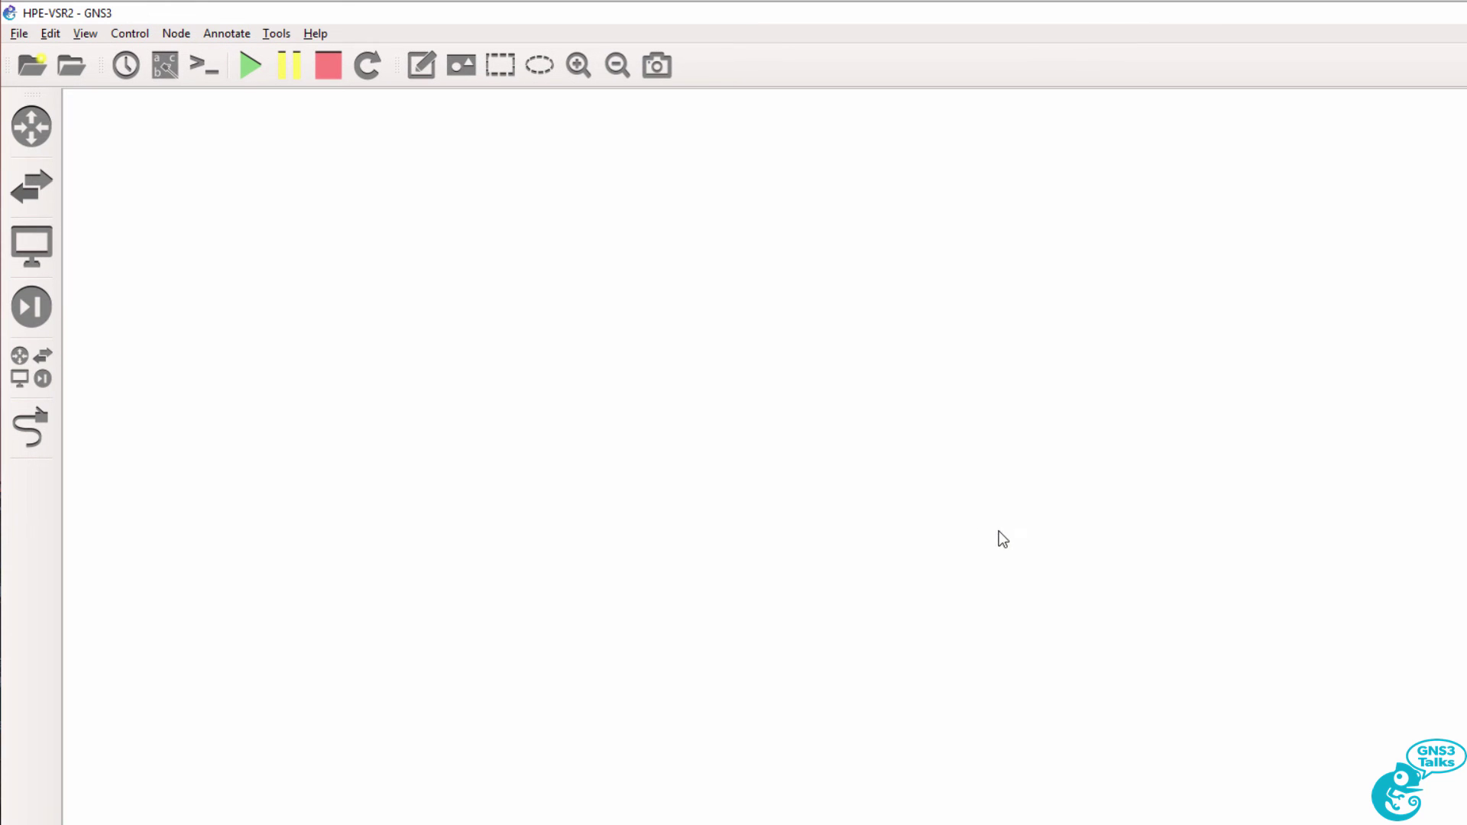
- Drag an HP VSR1001 and a Cisco IOSv 15.6(2)T router onto the canvas side by side
{"action": "left_click", "coordinate": [41, 131]}
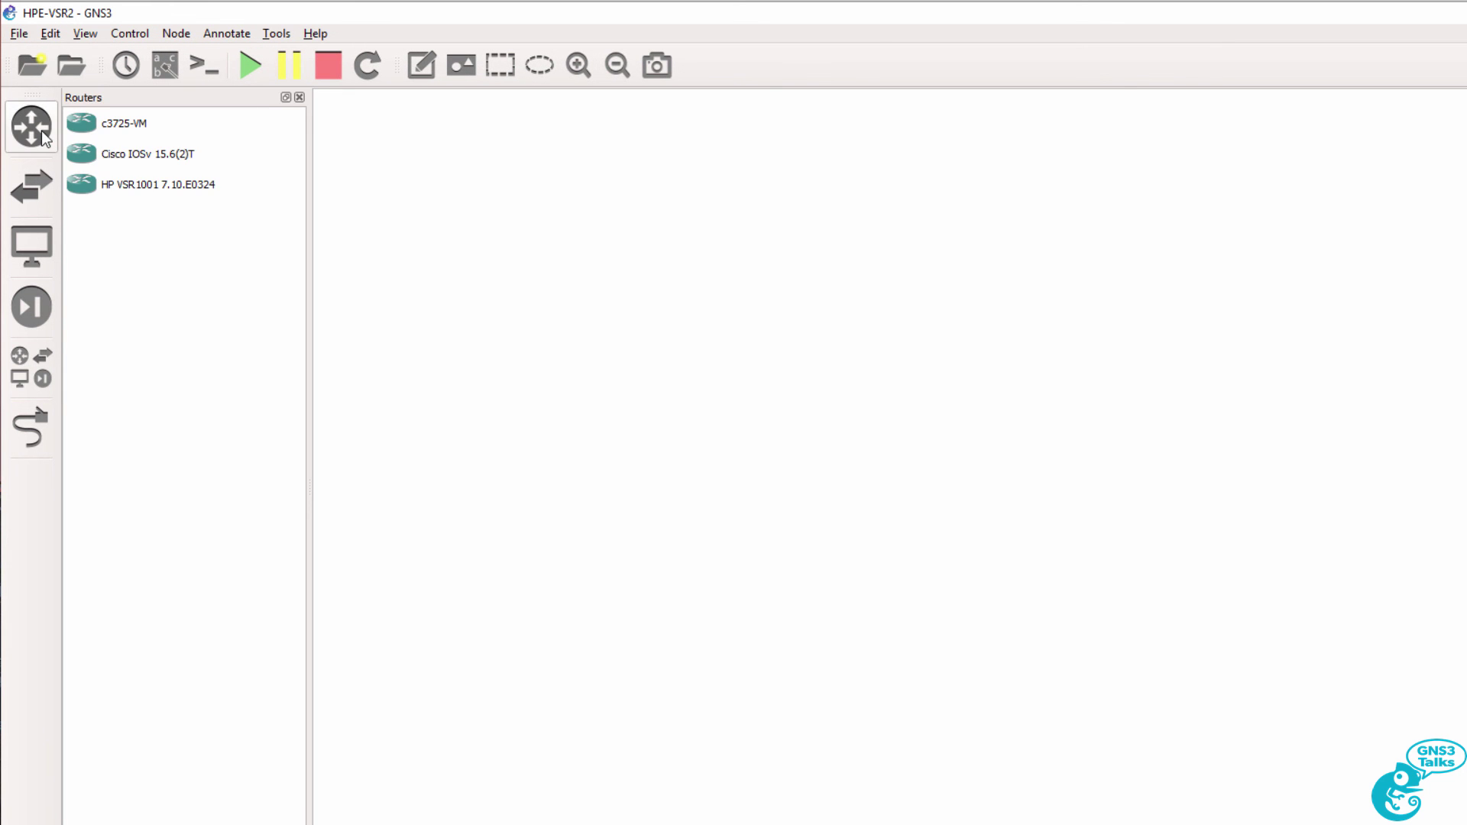
{"action": "left_click", "coordinate": [161, 182]}
{"action": "left_click_drag", "start_coordinate": [181, 191], "coordinate": [576, 208]}
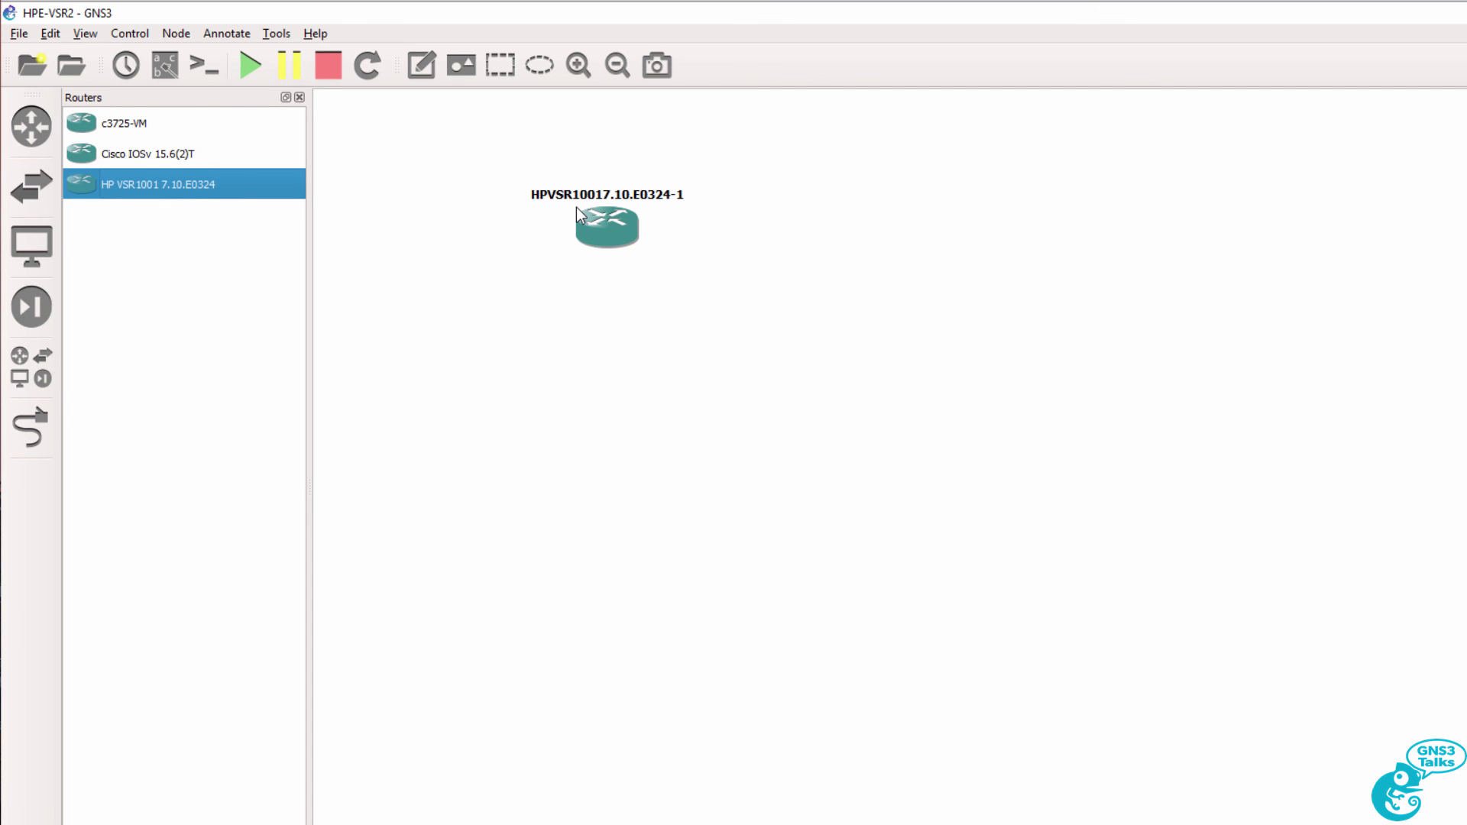
{"action": "left_click", "coordinate": [99, 157]}
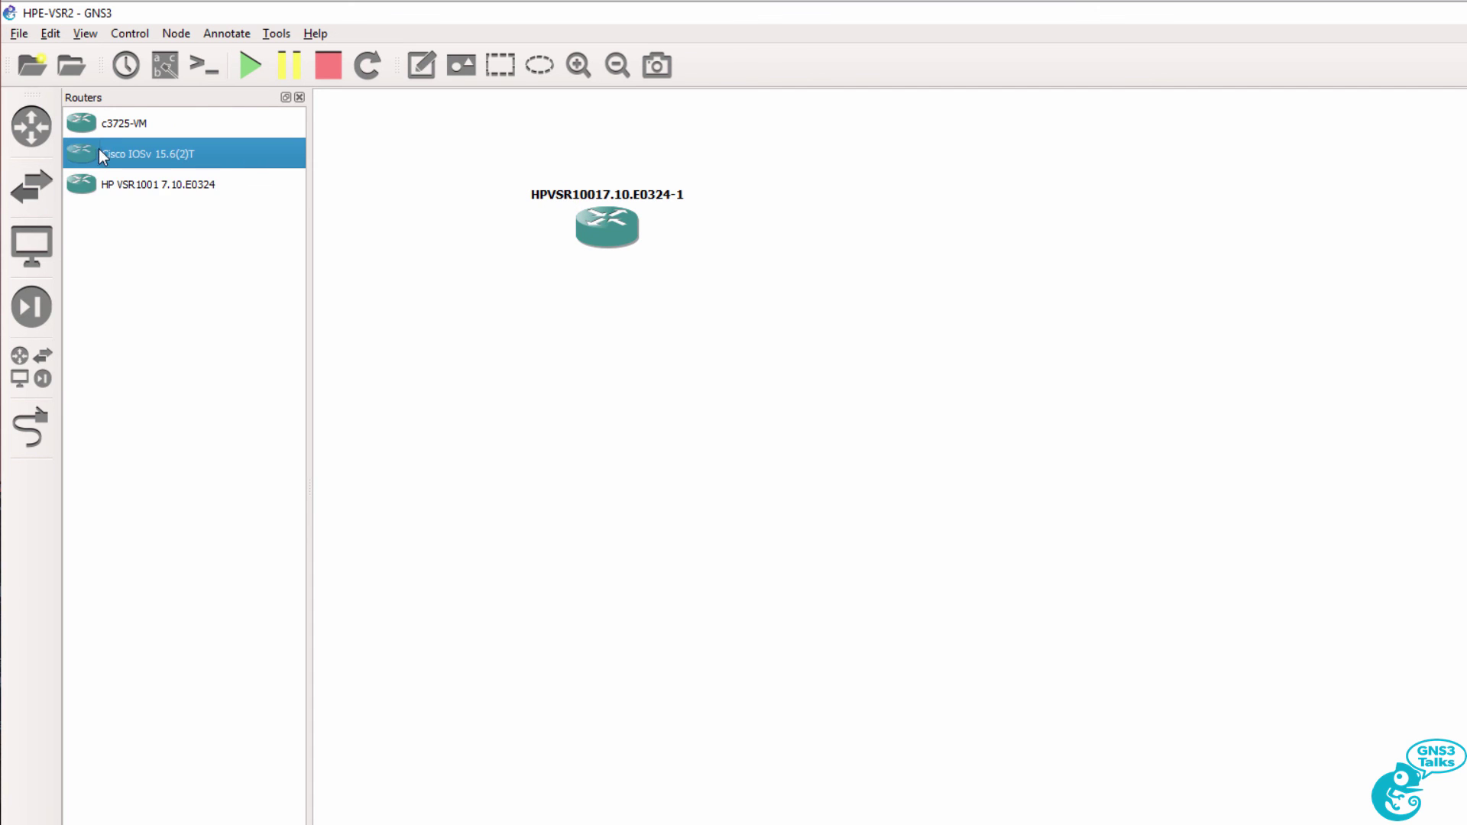
{"action": "left_click_drag", "start_coordinate": [152, 146], "coordinate": [162, 154]}
{"action": "left_click_drag", "start_coordinate": [1038, 228], "coordinate": [1010, 222]}
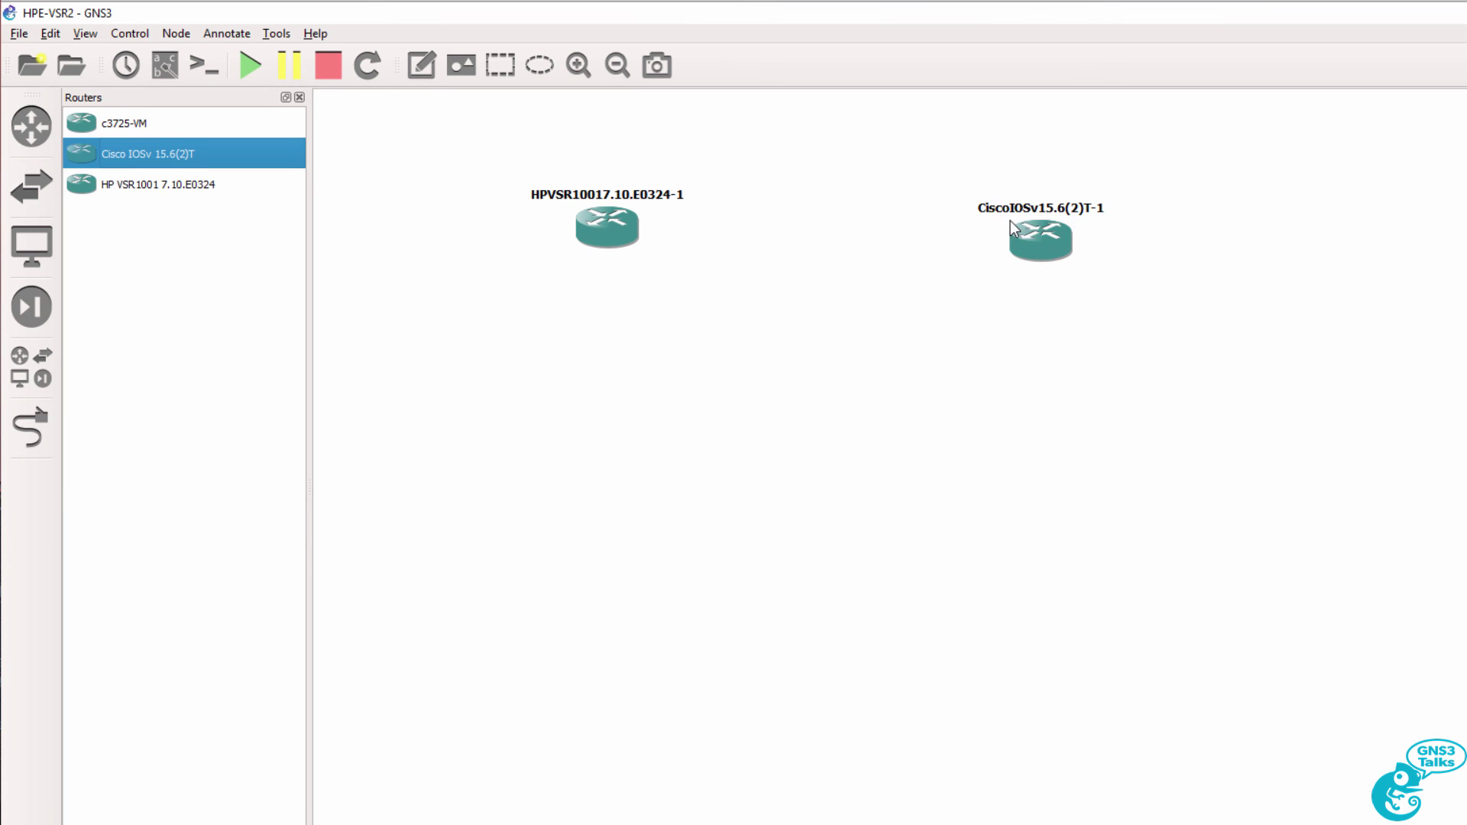
{"action": "left_click_drag", "start_coordinate": [603, 234], "coordinate": [618, 237]}
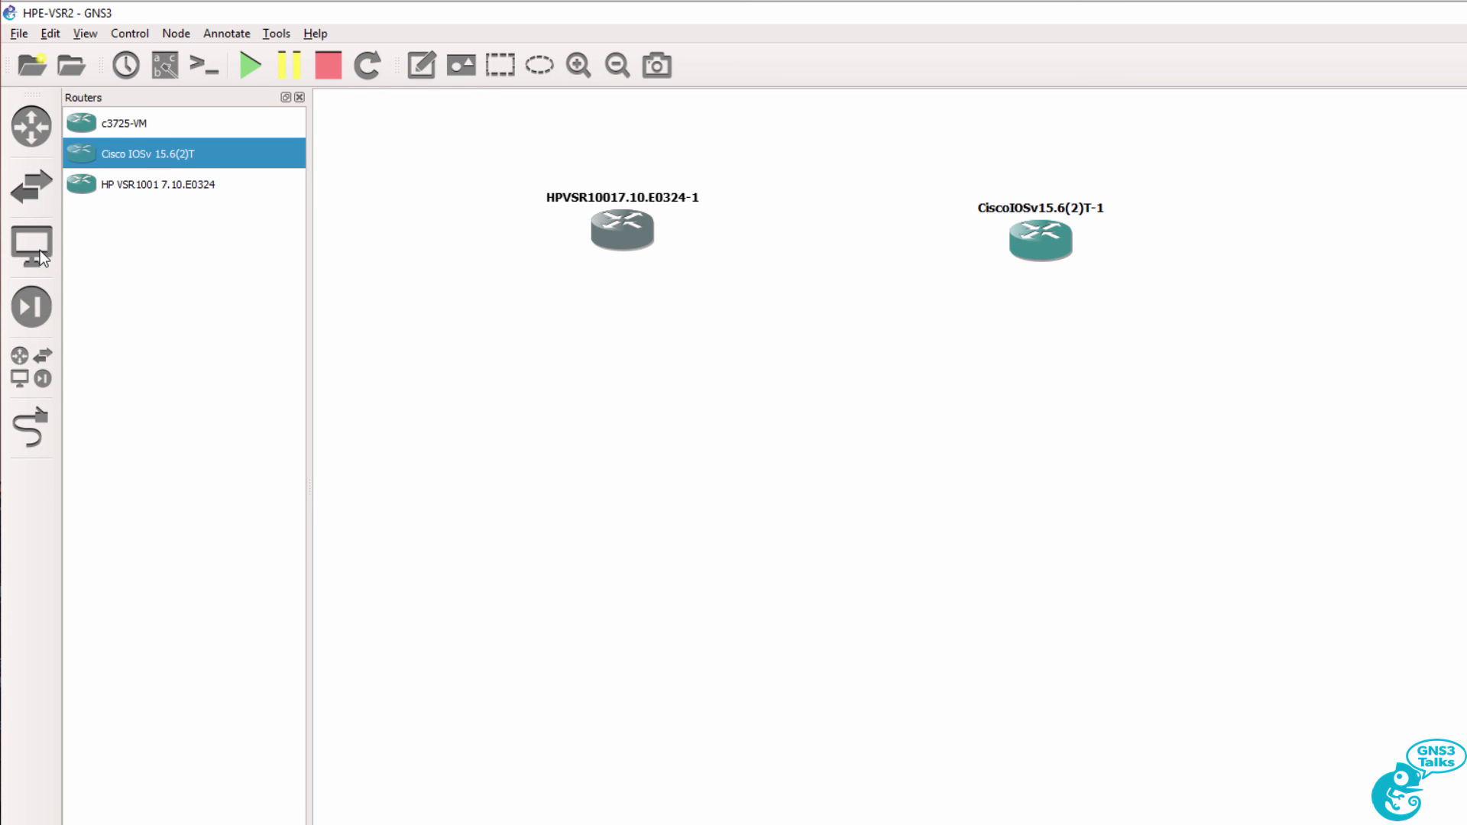
- Link the HP router's GE1/0 interface to the Cisco router's Gi0/0 interface
{"action": "left_click", "coordinate": [30, 427]}
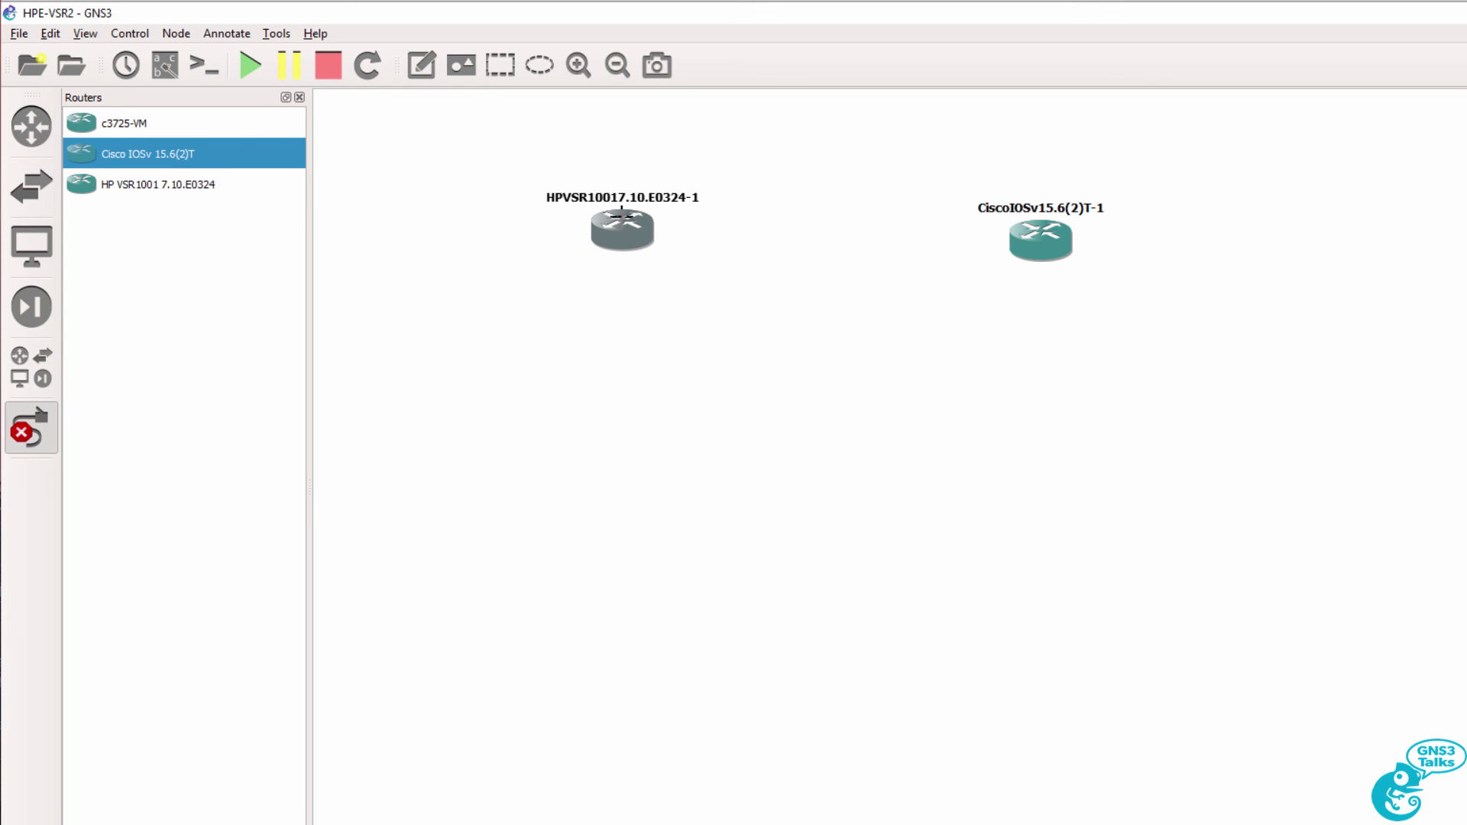
{"action": "left_click", "coordinate": [623, 222]}
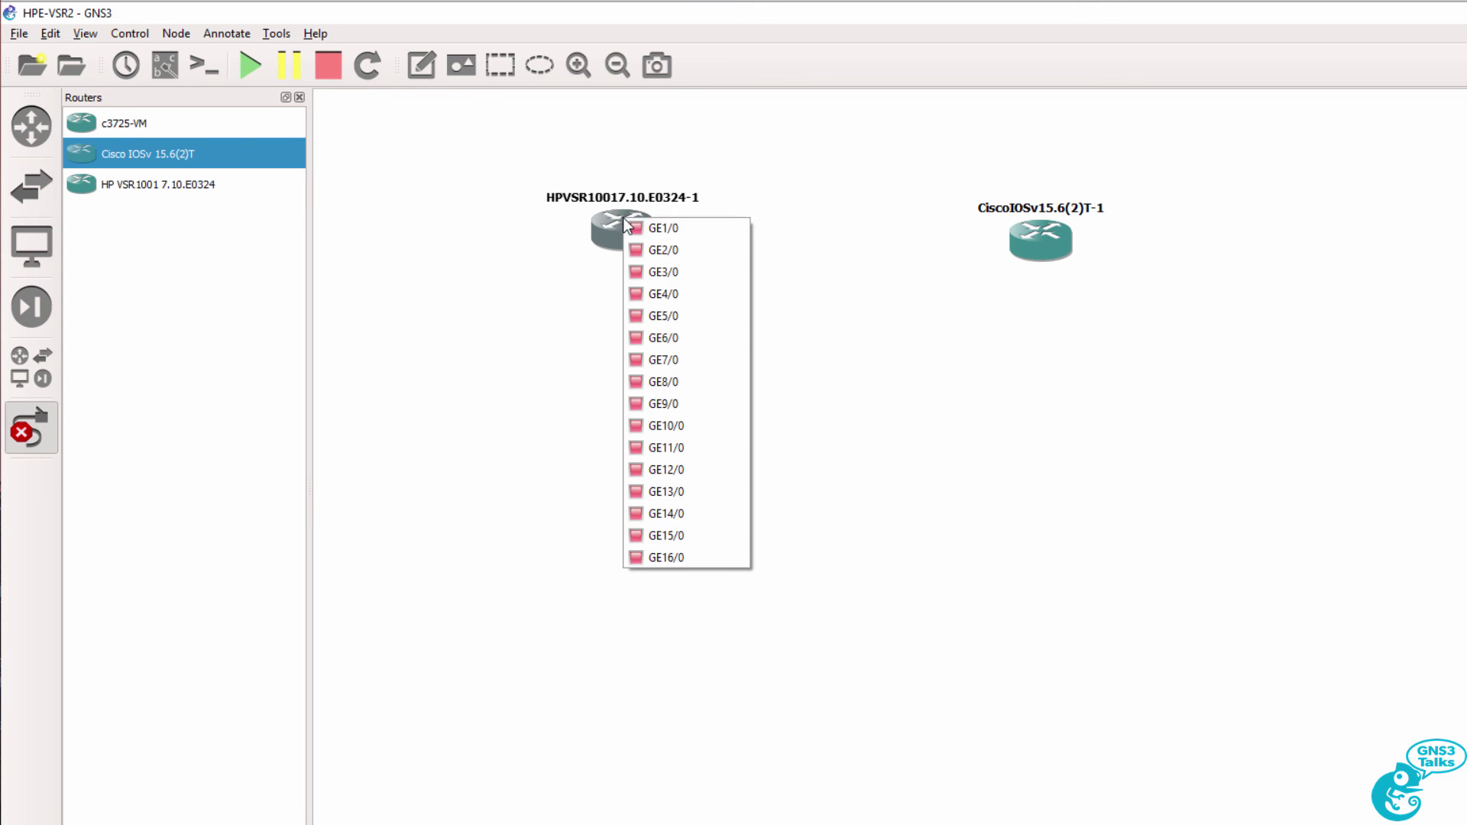
{"action": "left_click", "coordinate": [709, 227]}
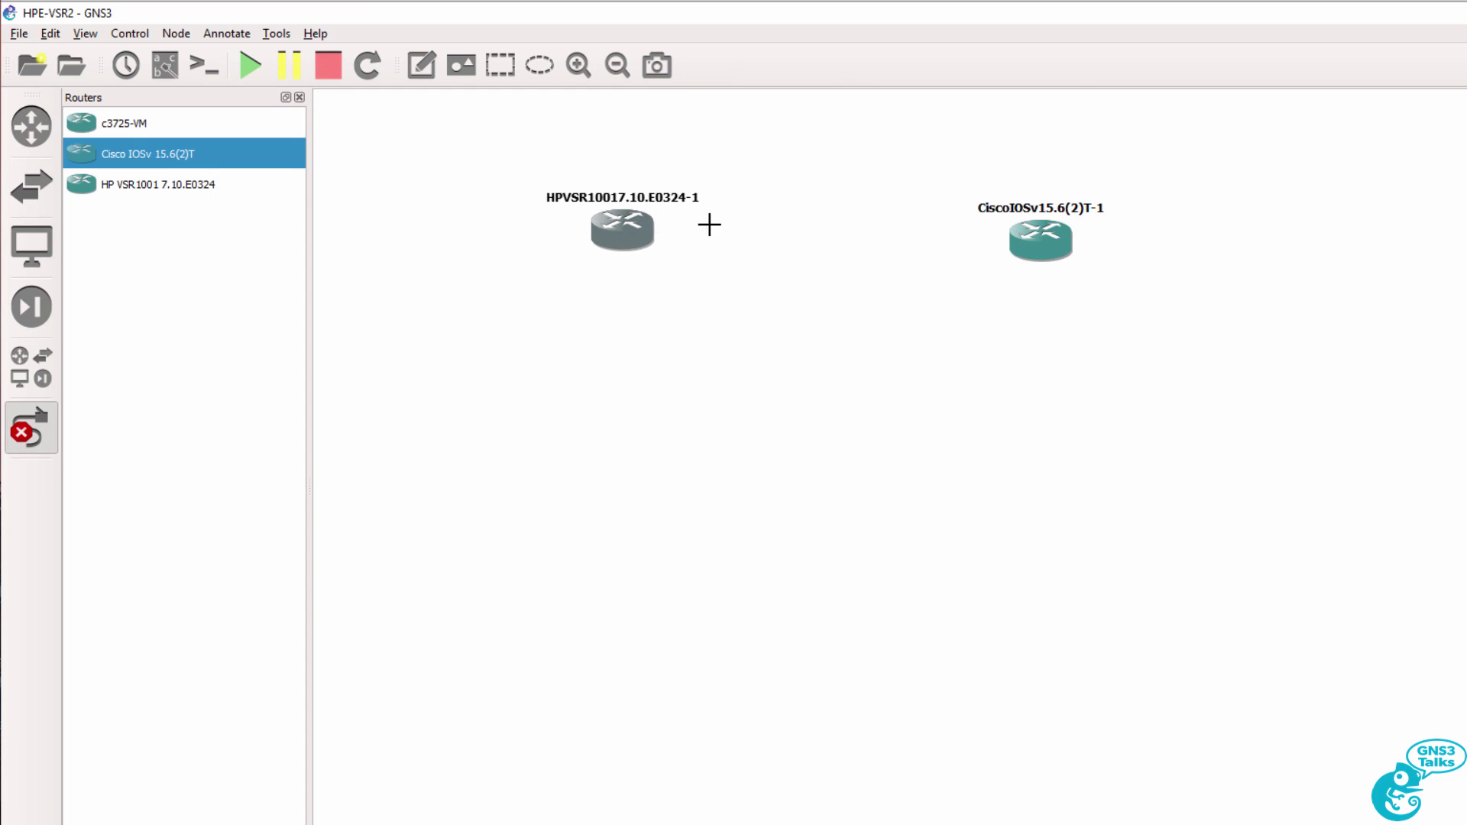
{"action": "left_click", "coordinate": [1035, 242]}
{"action": "left_click", "coordinate": [1128, 254]}
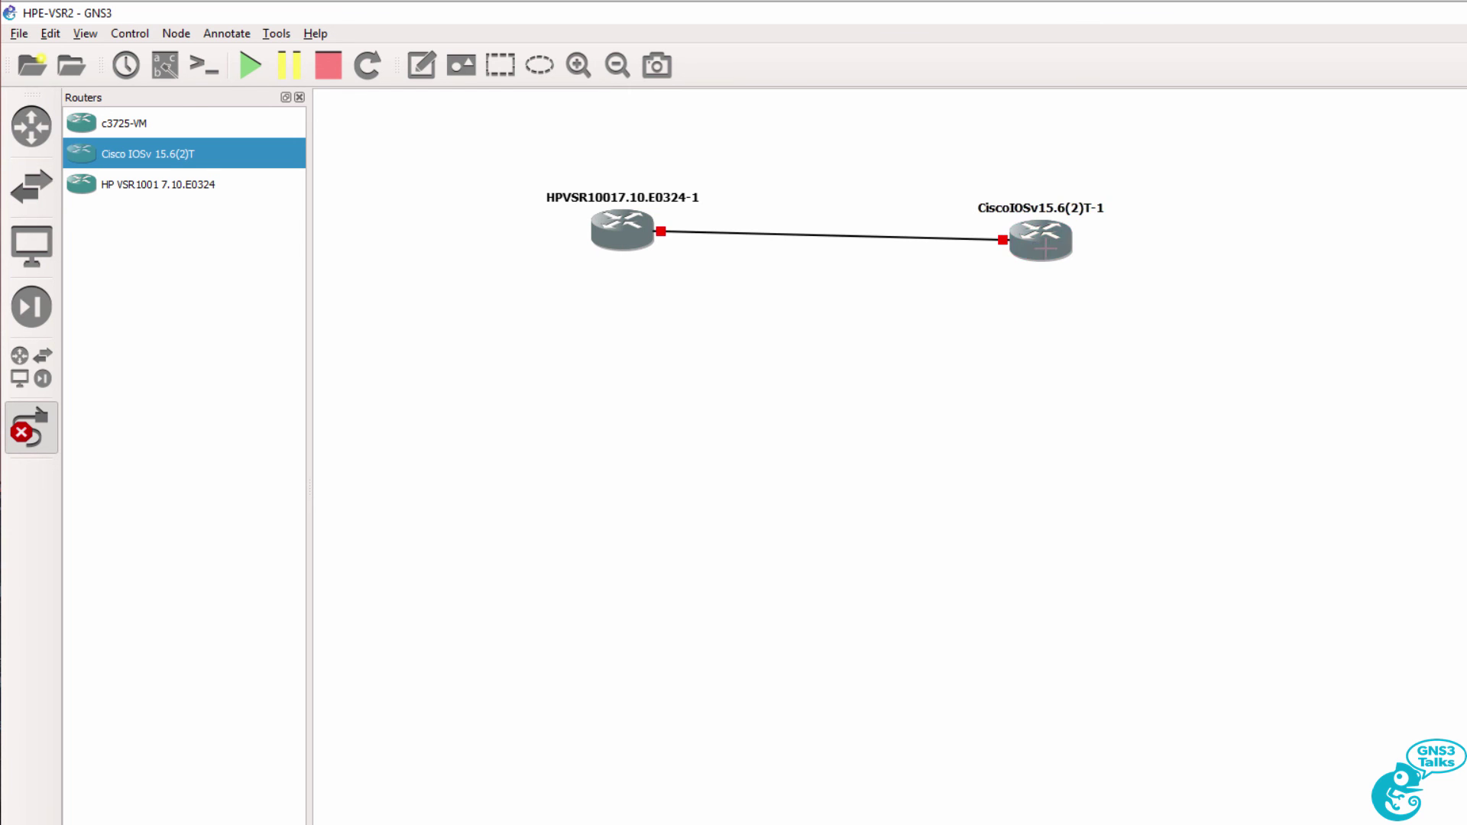
- Hide the router list, zoom in, and line up the two routers side by side
{"action": "left_click", "coordinate": [298, 97]}
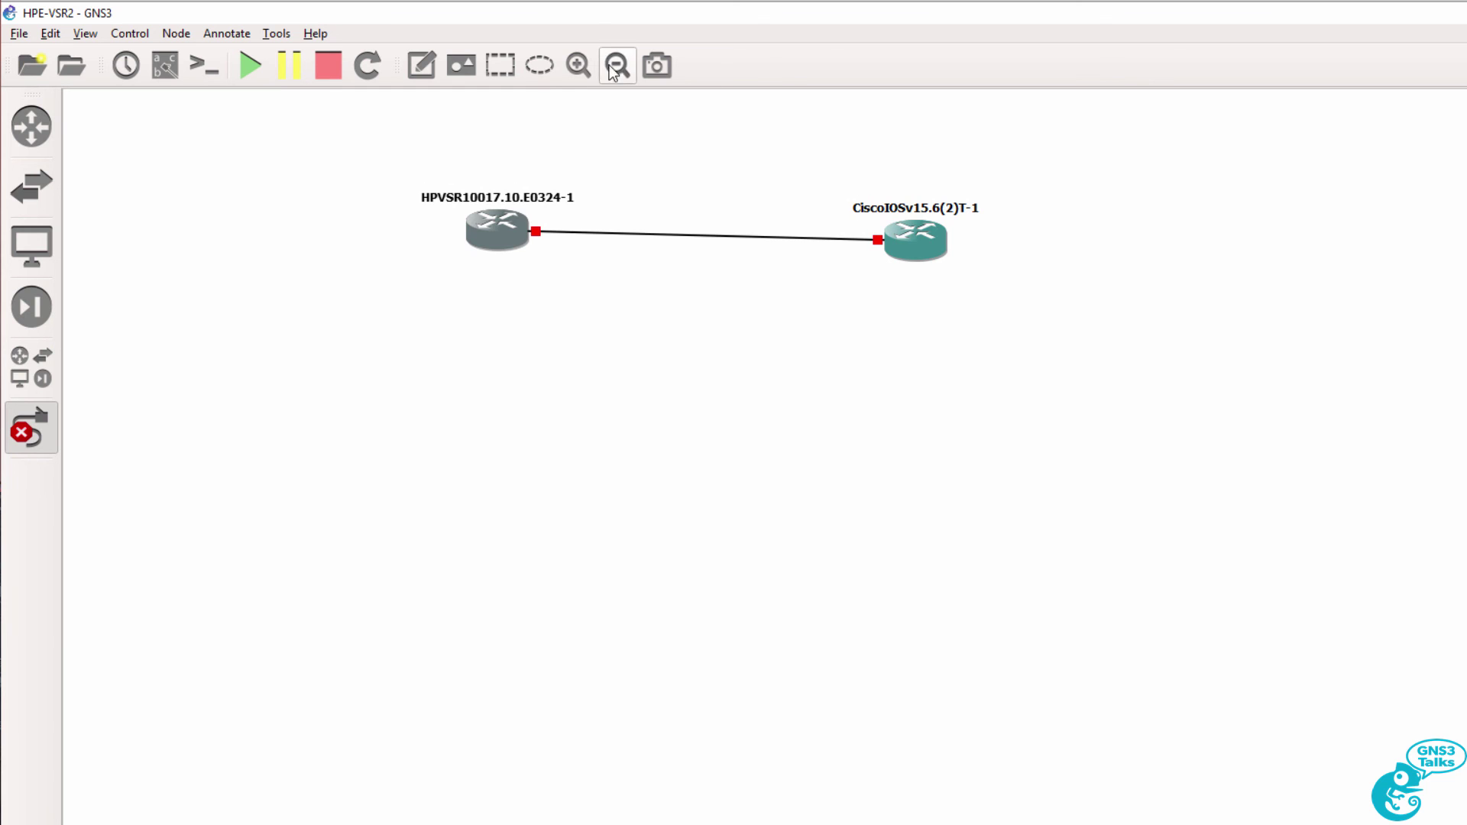
{"action": "left_click", "coordinate": [579, 67]}
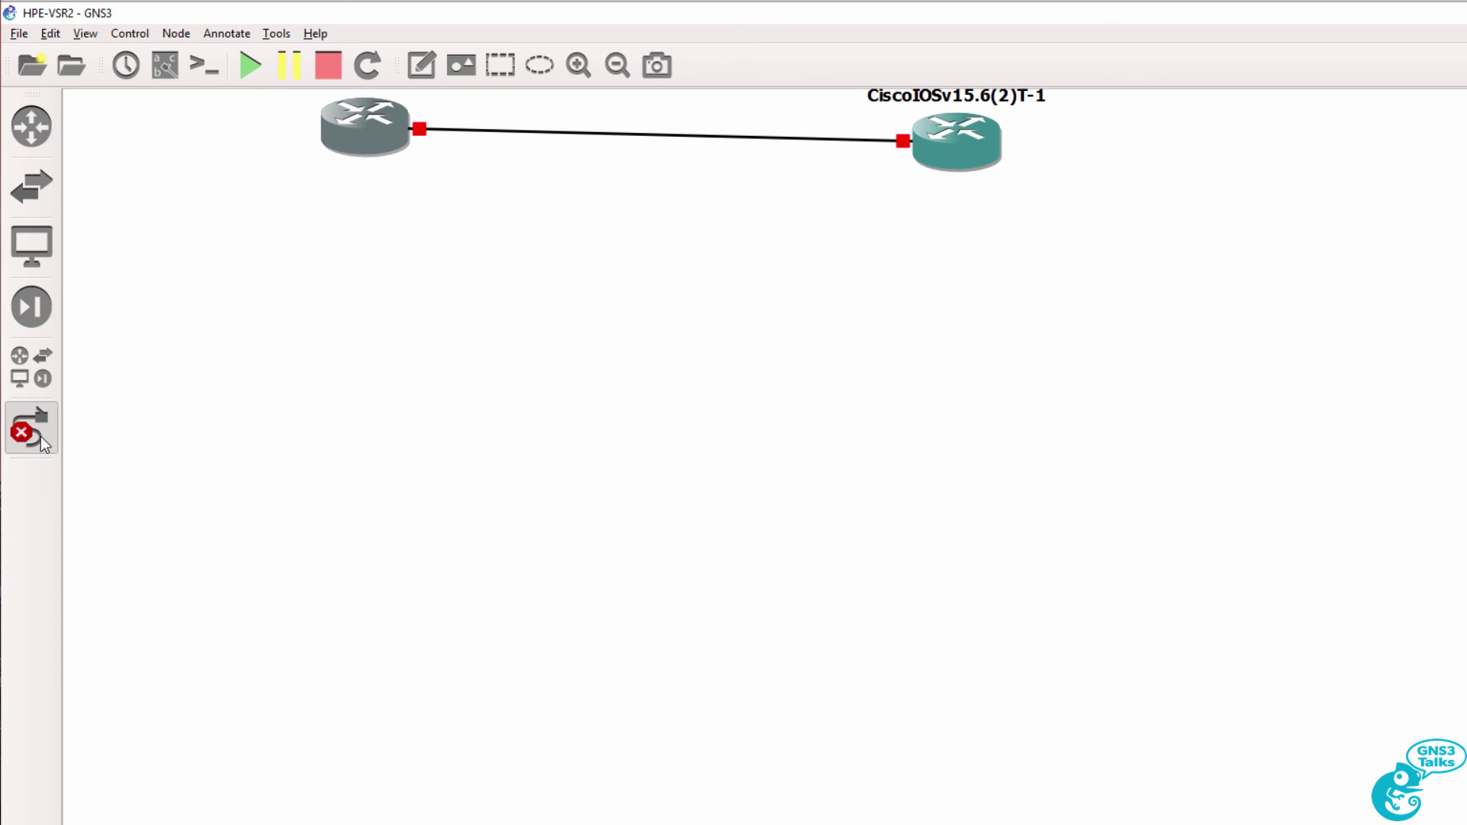
{"action": "left_click", "coordinate": [40, 437]}
{"action": "left_click_drag", "start_coordinate": [363, 149], "coordinate": [372, 190]}
{"action": "left_click_drag", "start_coordinate": [981, 136], "coordinate": [936, 157]}
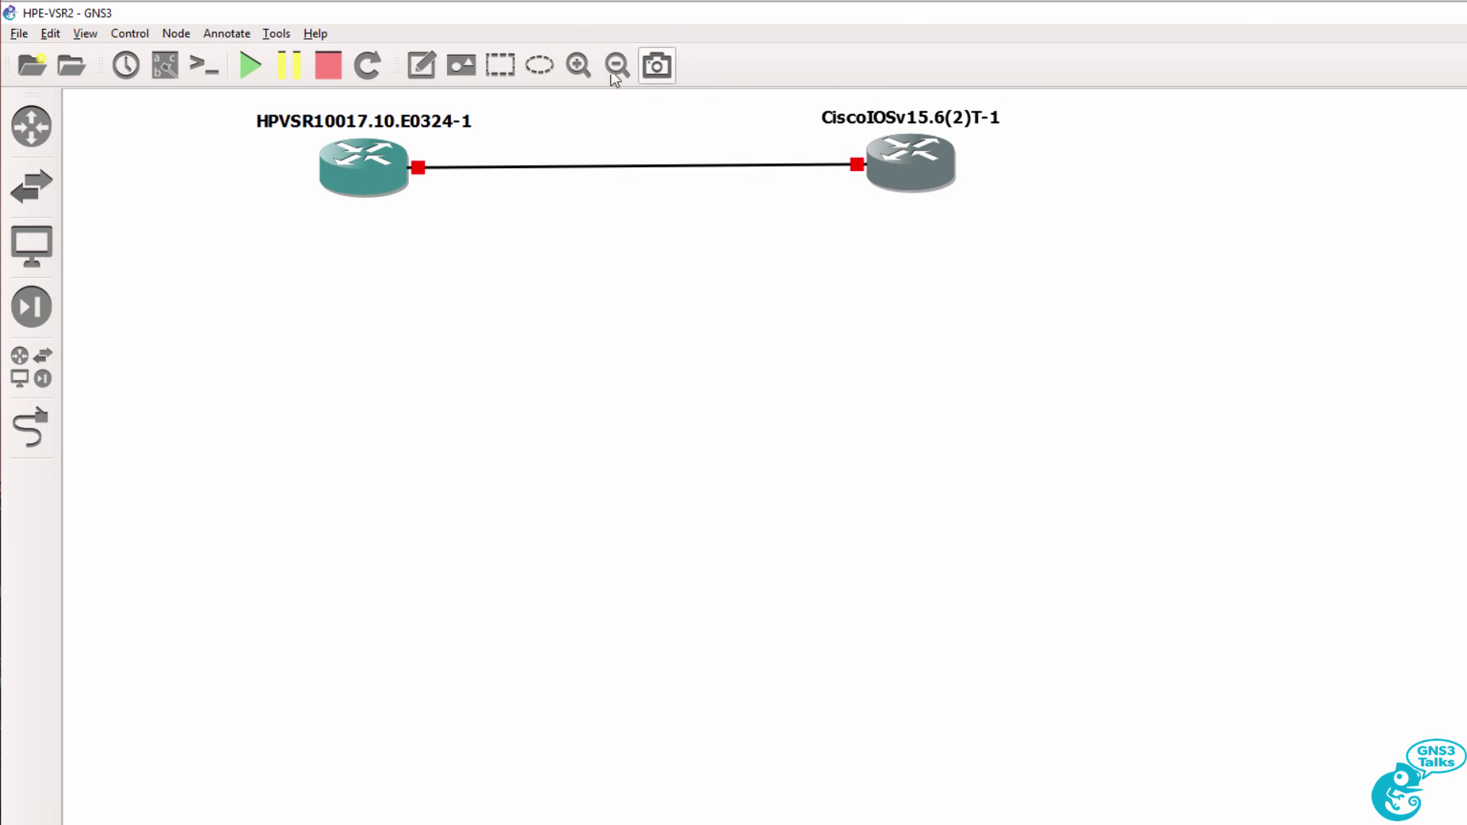
- Show interface labels, place the Gi0/0 label by the link, then start all routers and open their consoles
{"action": "left_click", "coordinate": [578, 66]}
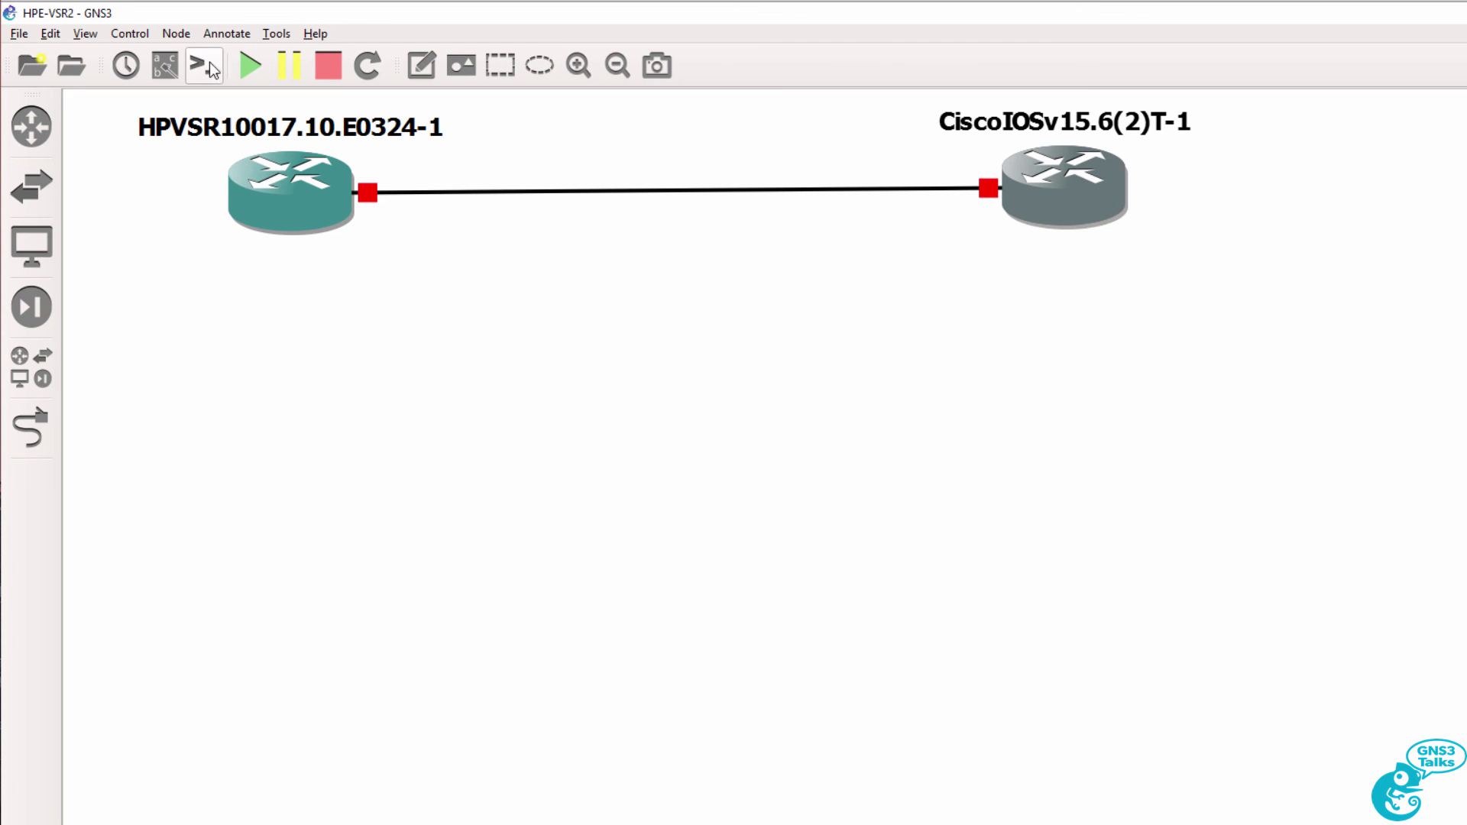
{"action": "left_click", "coordinate": [164, 65]}
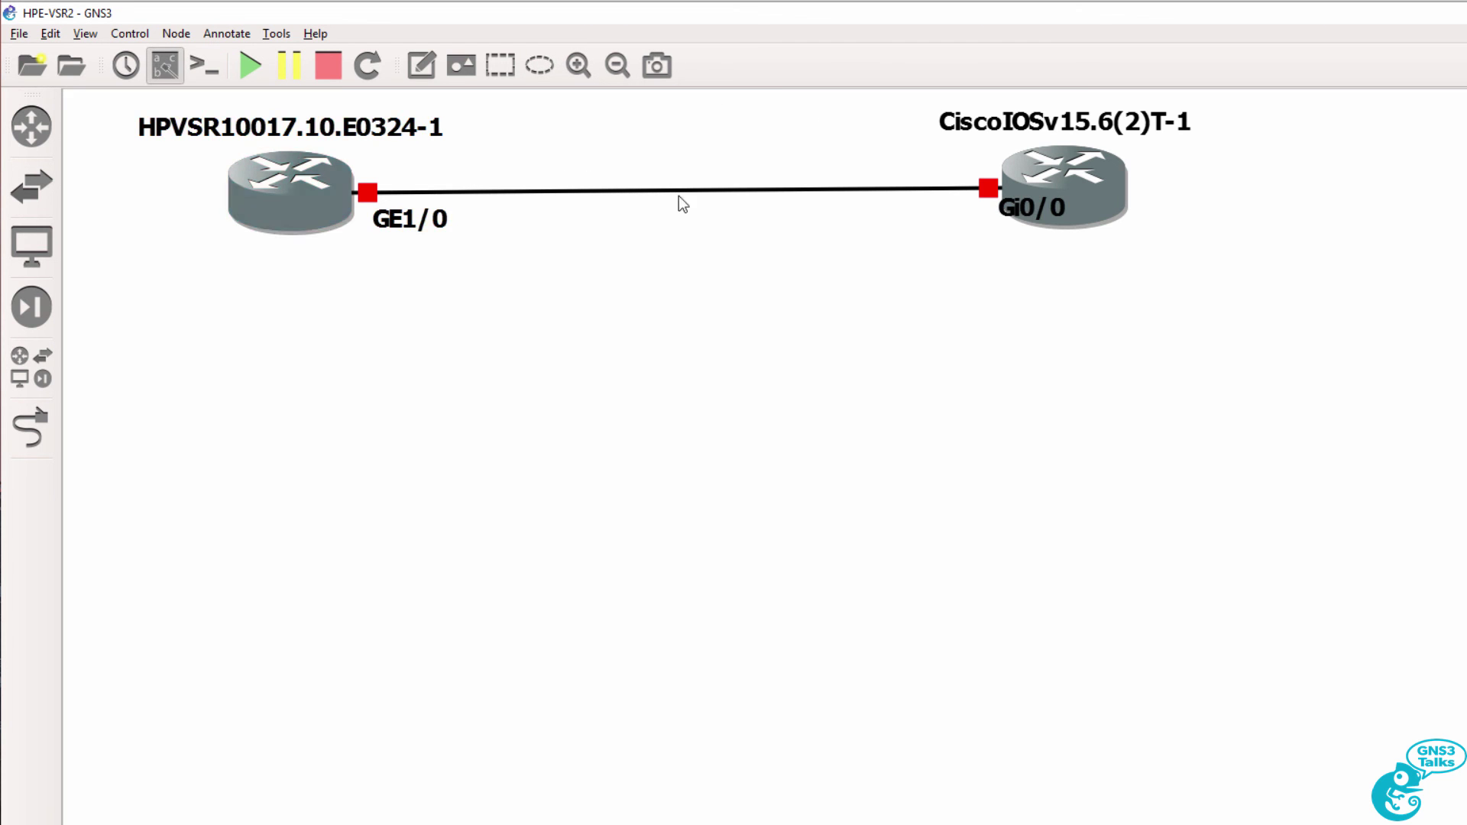
{"action": "left_click", "coordinate": [994, 214]}
{"action": "left_click_drag", "start_coordinate": [977, 227], "coordinate": [901, 237]}
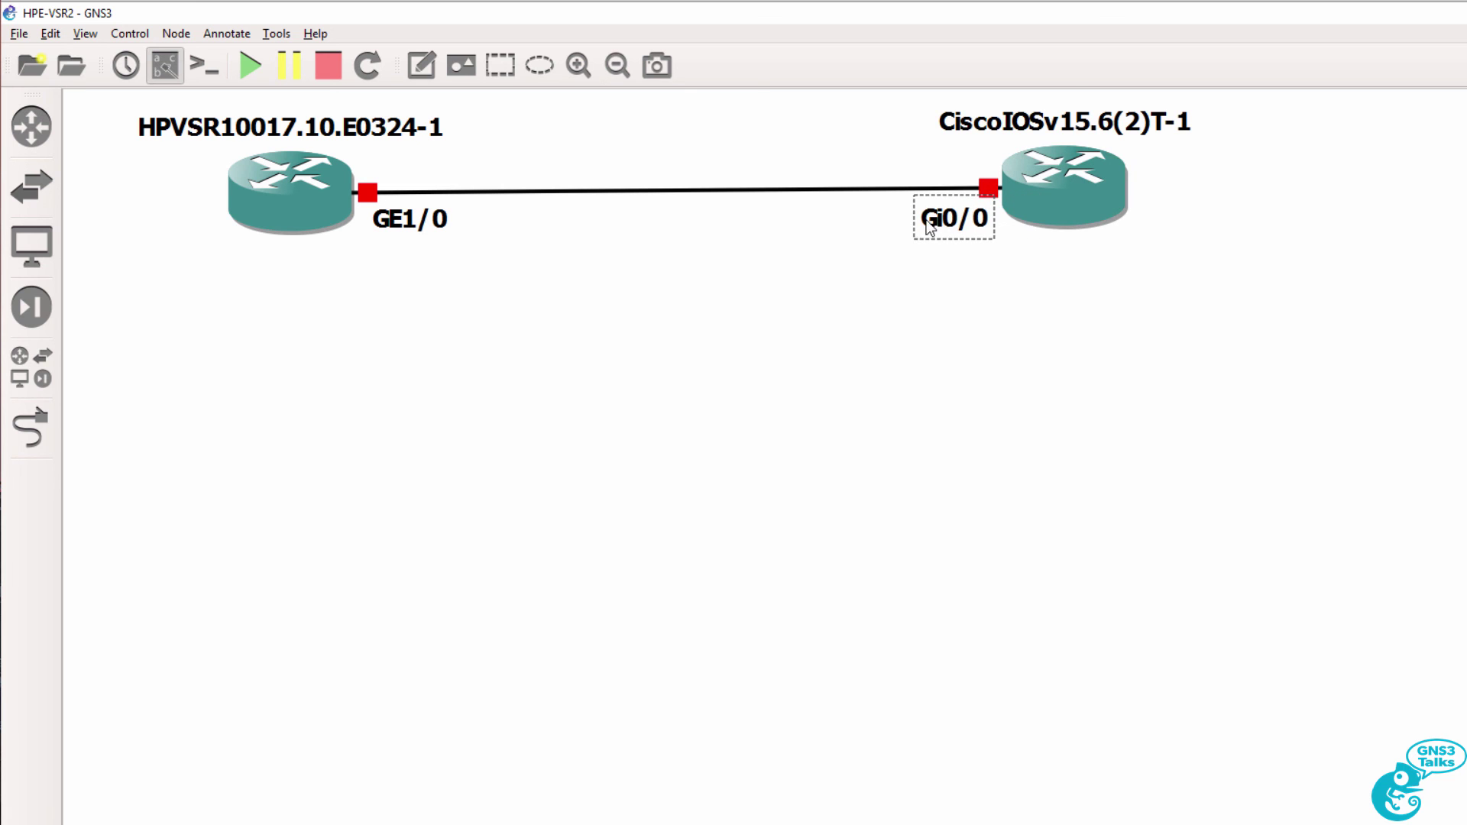
{"action": "left_click", "coordinate": [250, 67]}
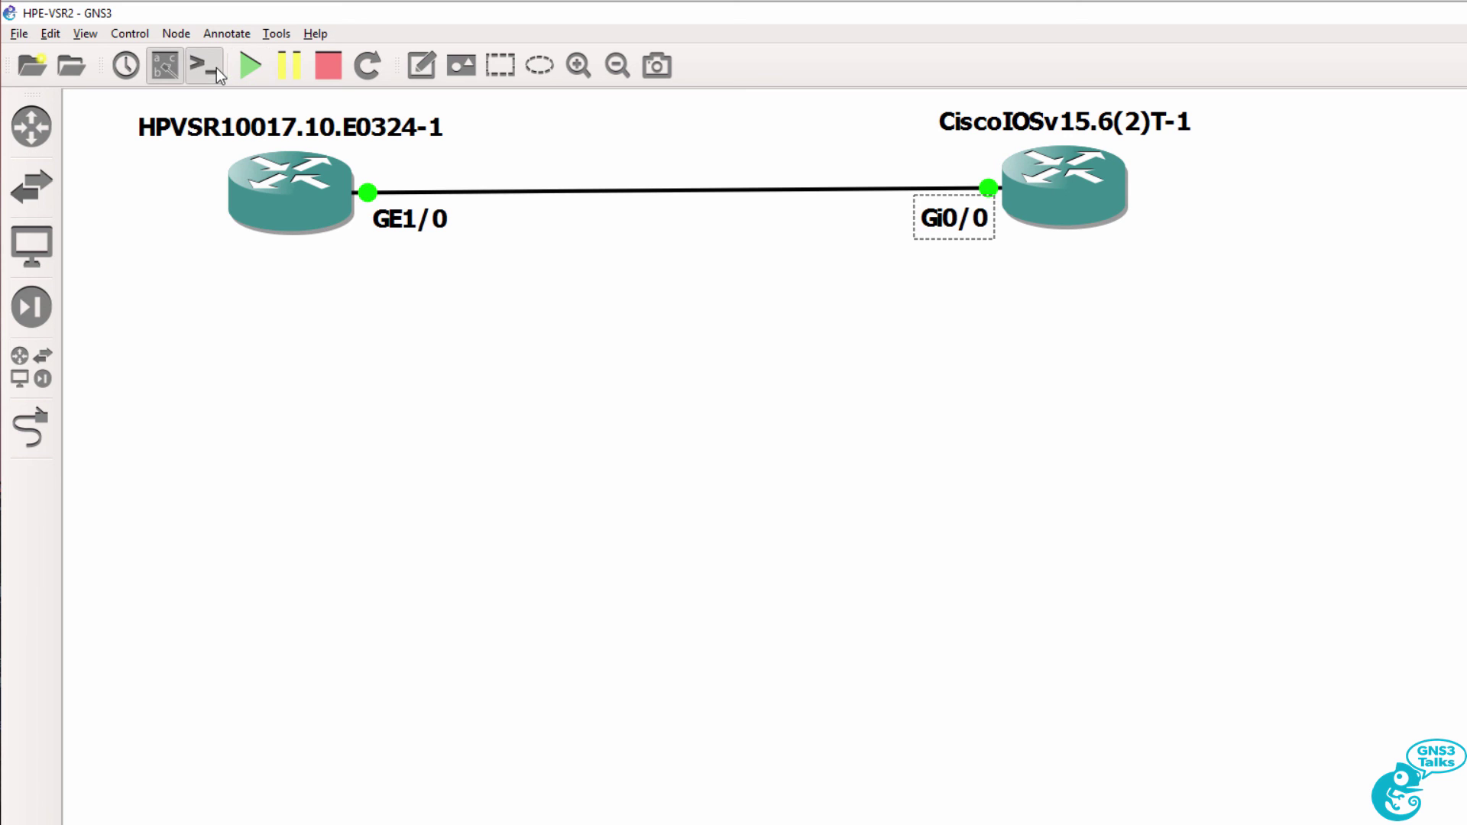
{"action": "left_click", "coordinate": [217, 68]}
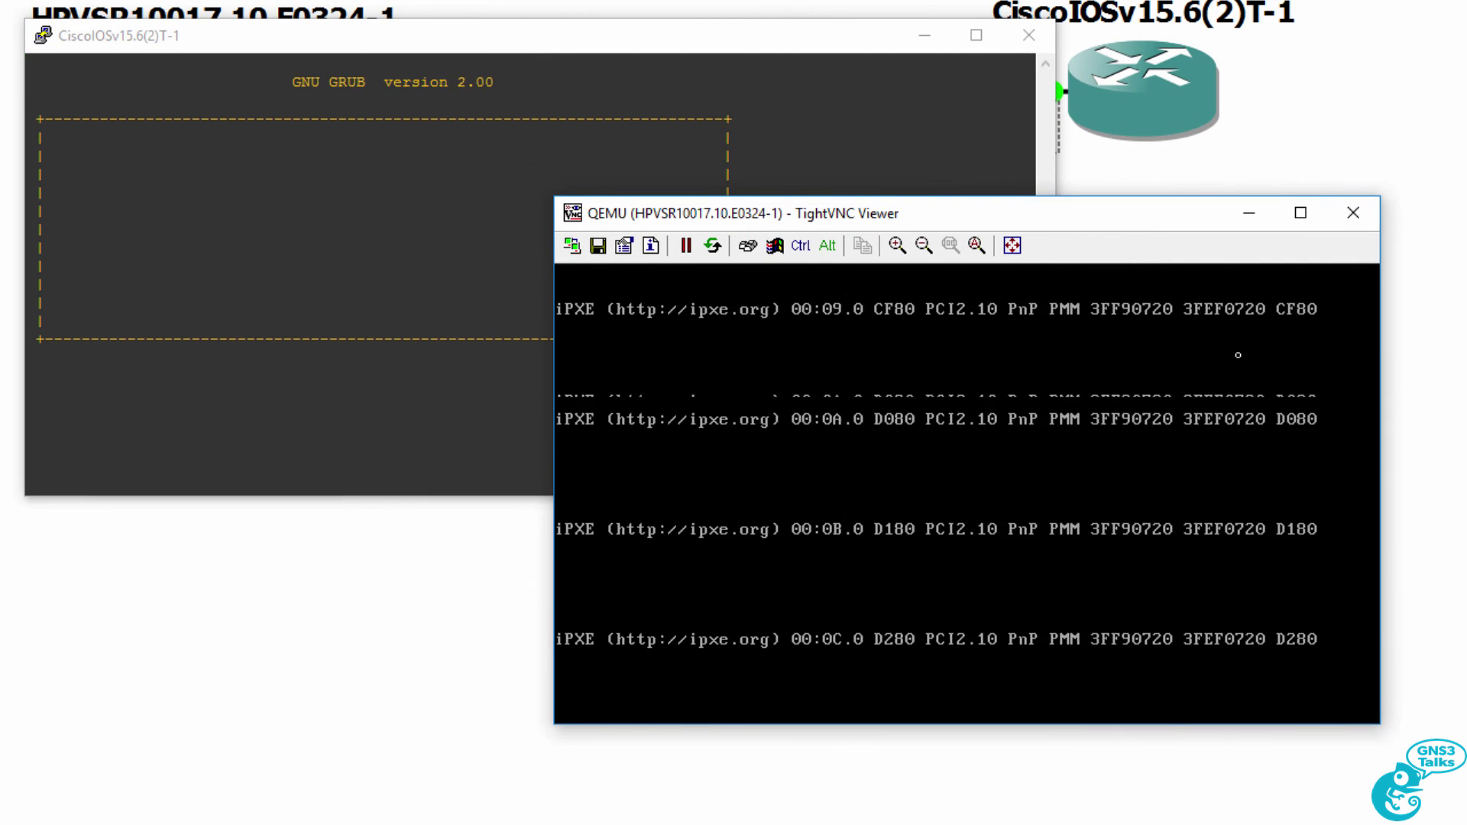
- Place the HP VNC console lower left and the Cisco PuTTY console lower right, level with each other
{"action": "left_click_drag", "start_coordinate": [1081, 218], "coordinate": [564, 330]}
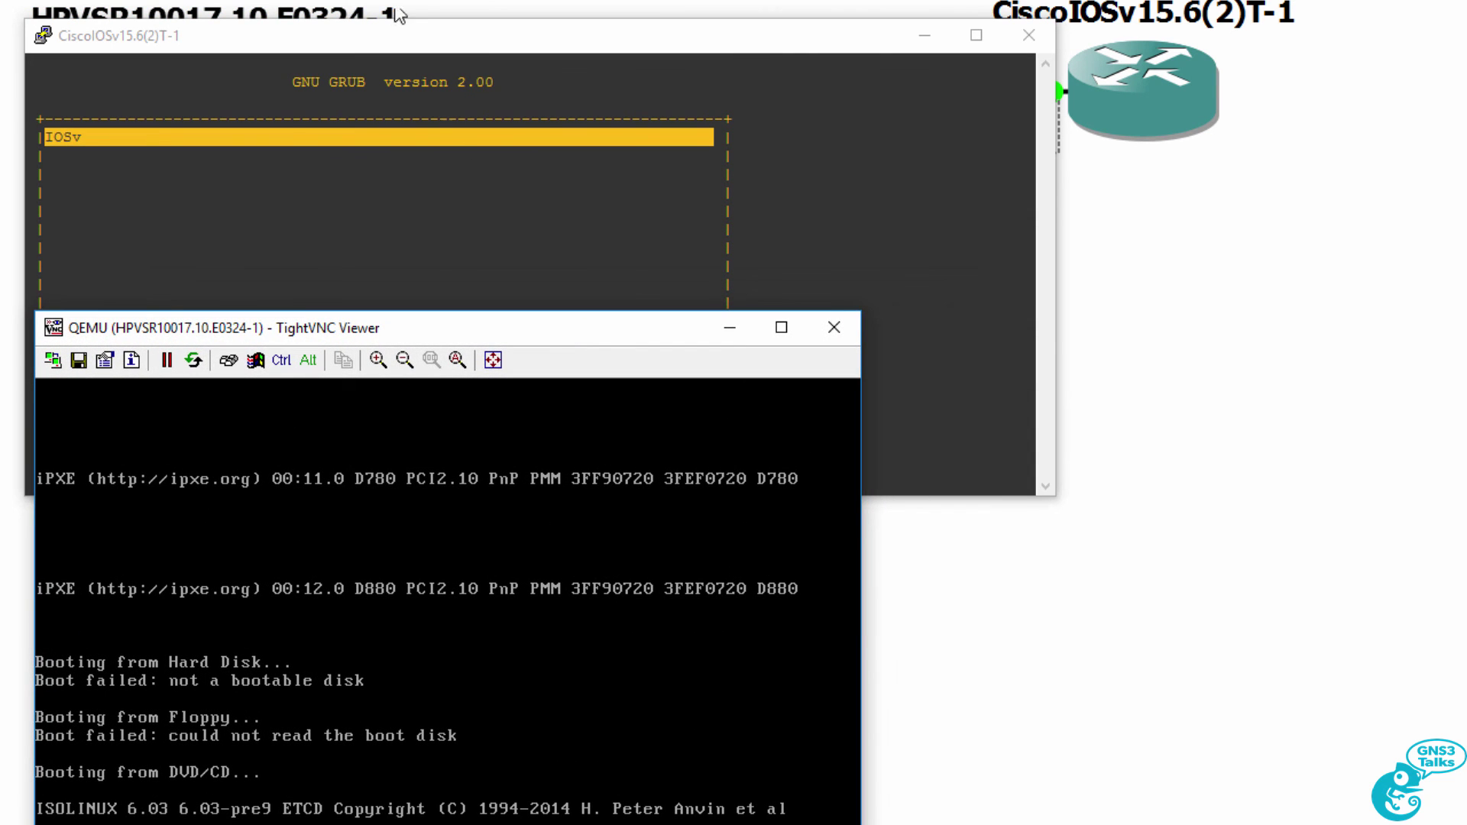
{"action": "left_click_drag", "start_coordinate": [399, 31], "coordinate": [1249, 328]}
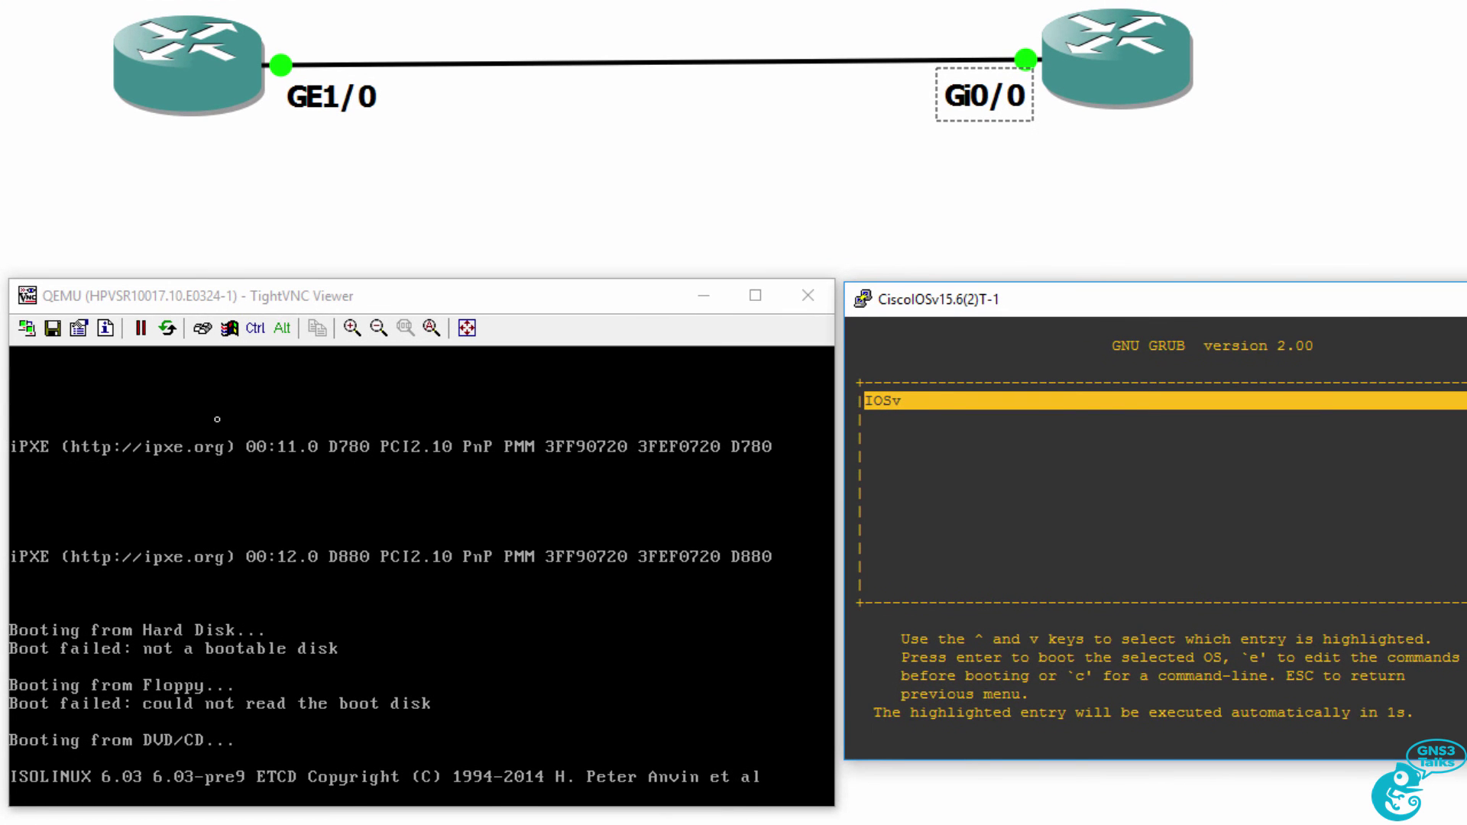
{"action": "left_click", "coordinate": [377, 293]}
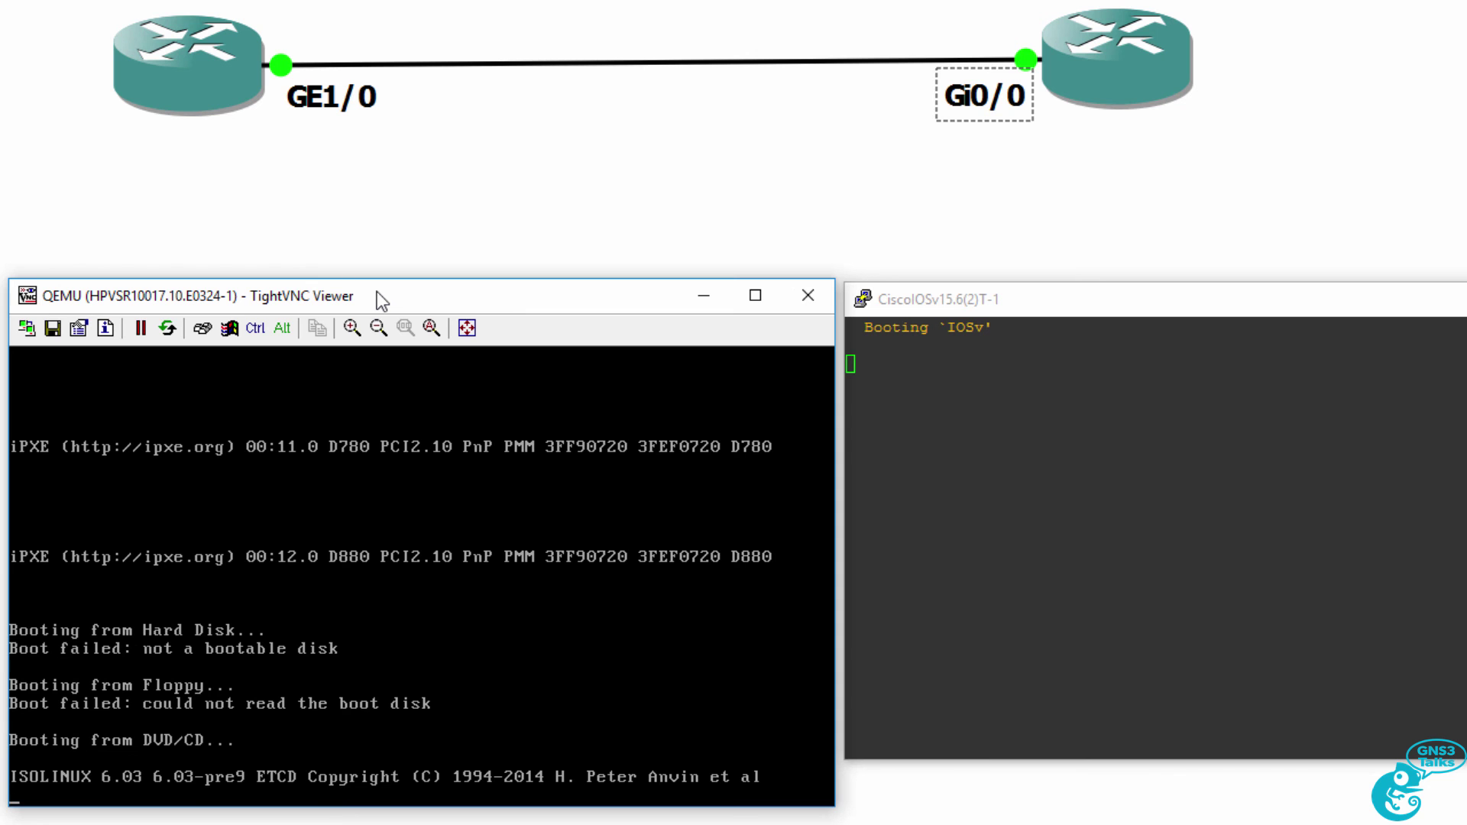
{"action": "left_click_drag", "start_coordinate": [1088, 308], "coordinate": [1099, 167]}
{"action": "left_click_drag", "start_coordinate": [608, 291], "coordinate": [598, 166]}
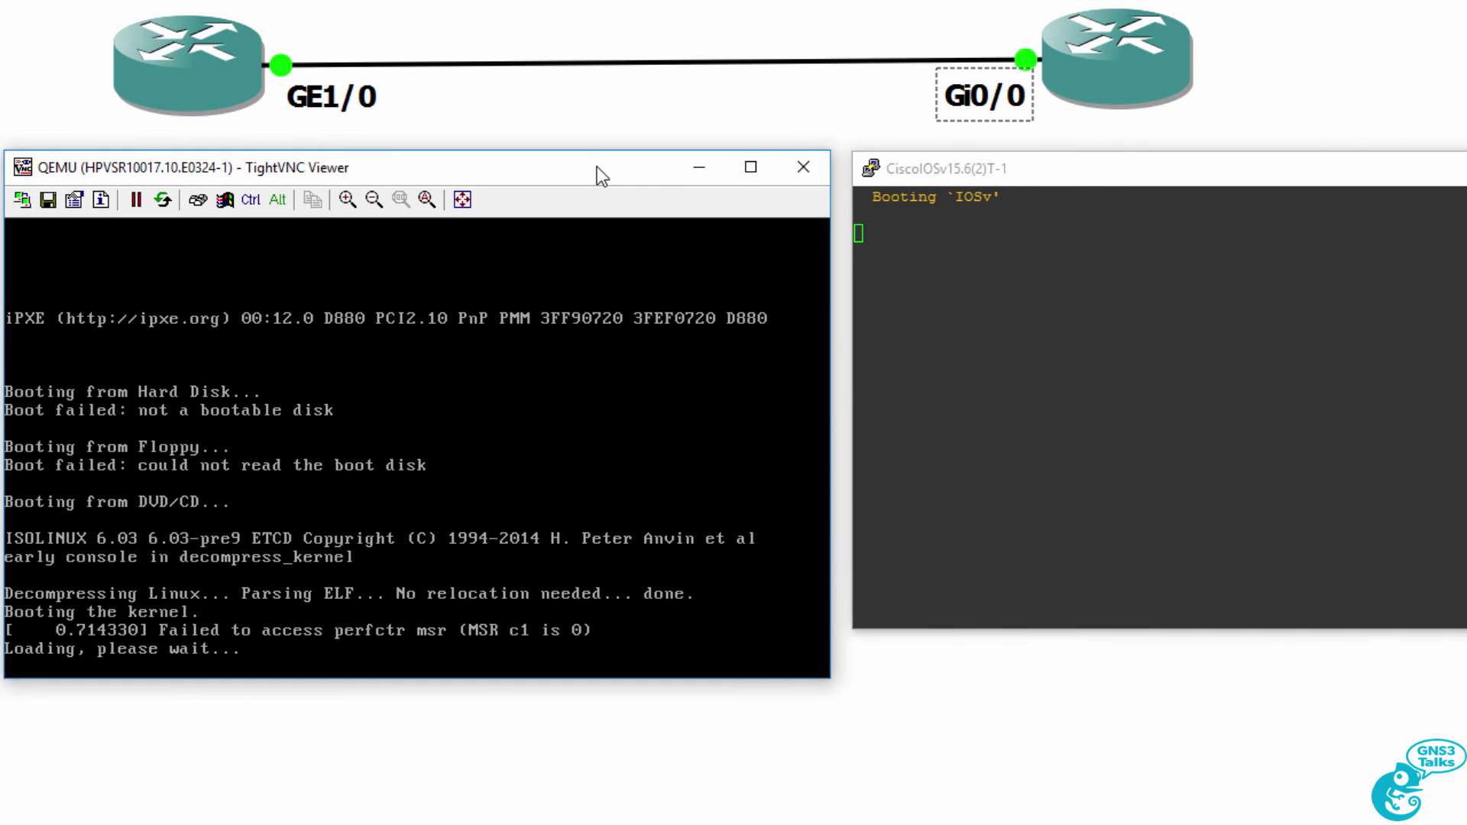